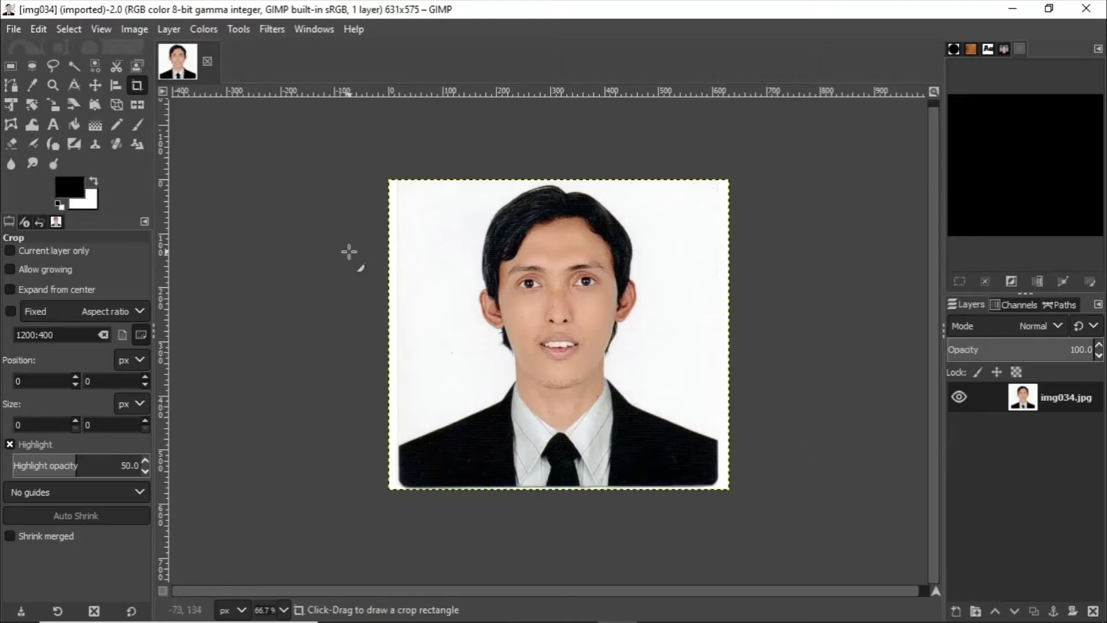
- Duplicate the img034.jpg layer and hide the original layer, with the Paths tool active
click(13, 87)
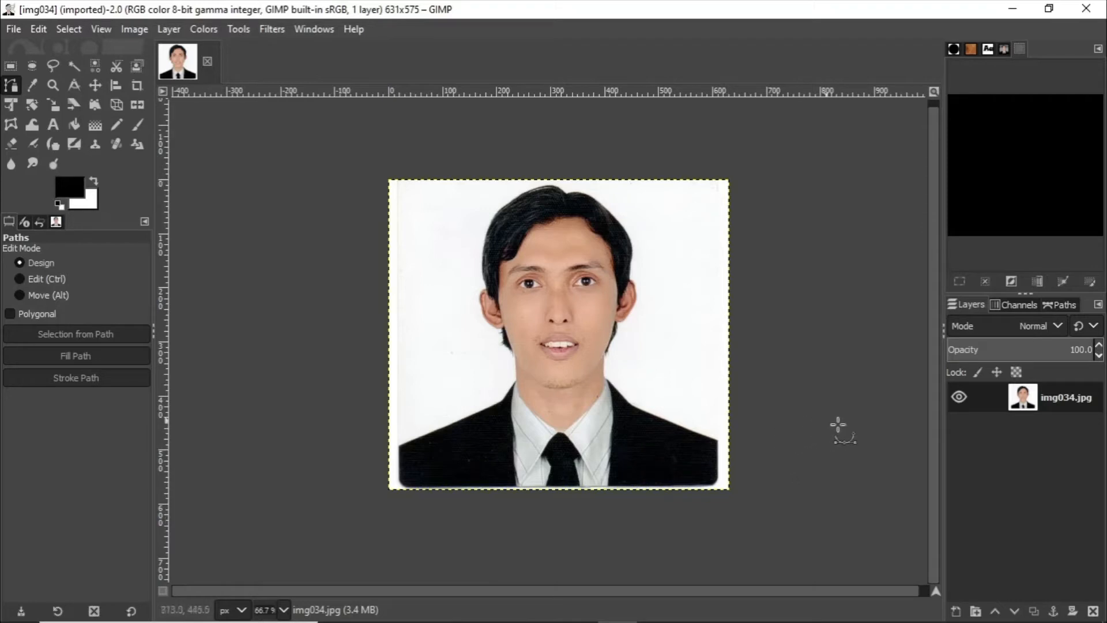
click(1035, 612)
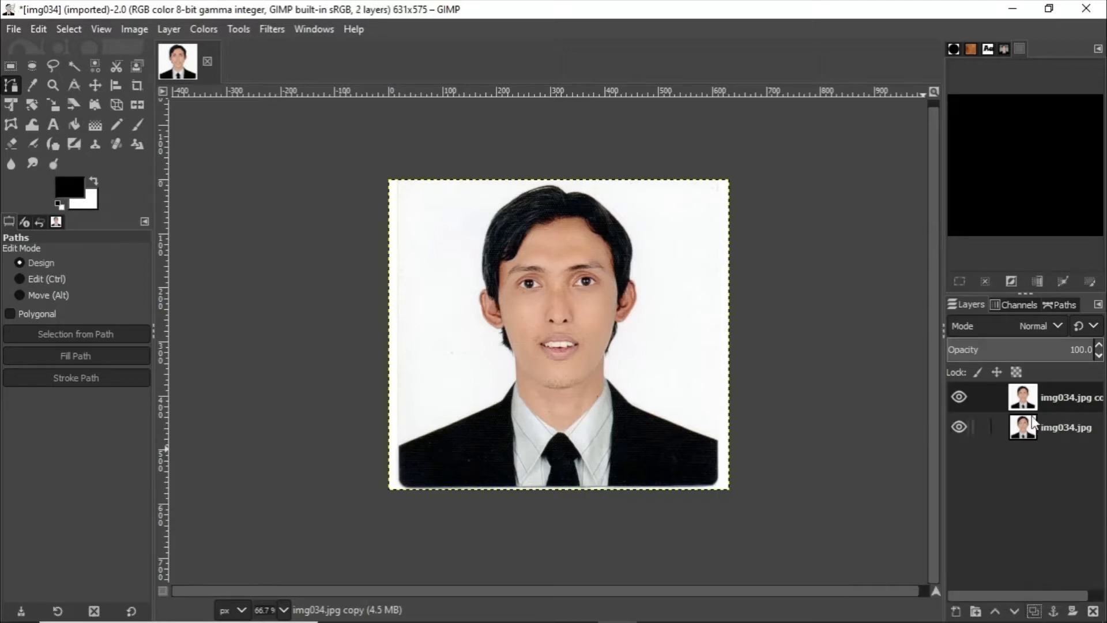
click(975, 425)
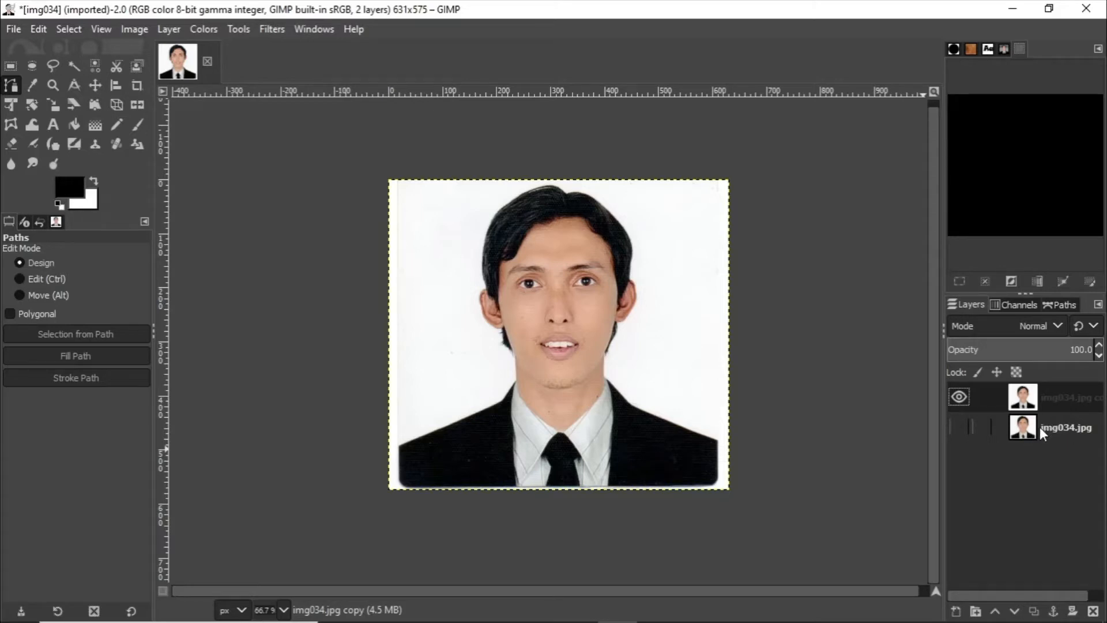
- Rename the duplicated layer to rod-profile.jpg
double_click(1049, 399)
double_click(1053, 400)
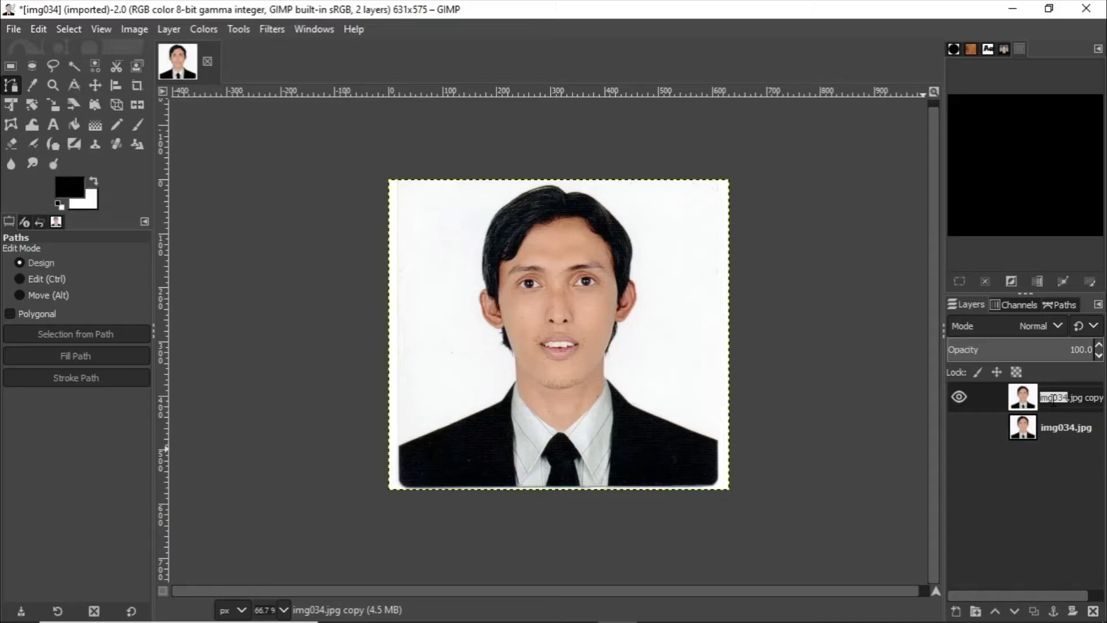
text(rod-profile.jpg)
key(Return)
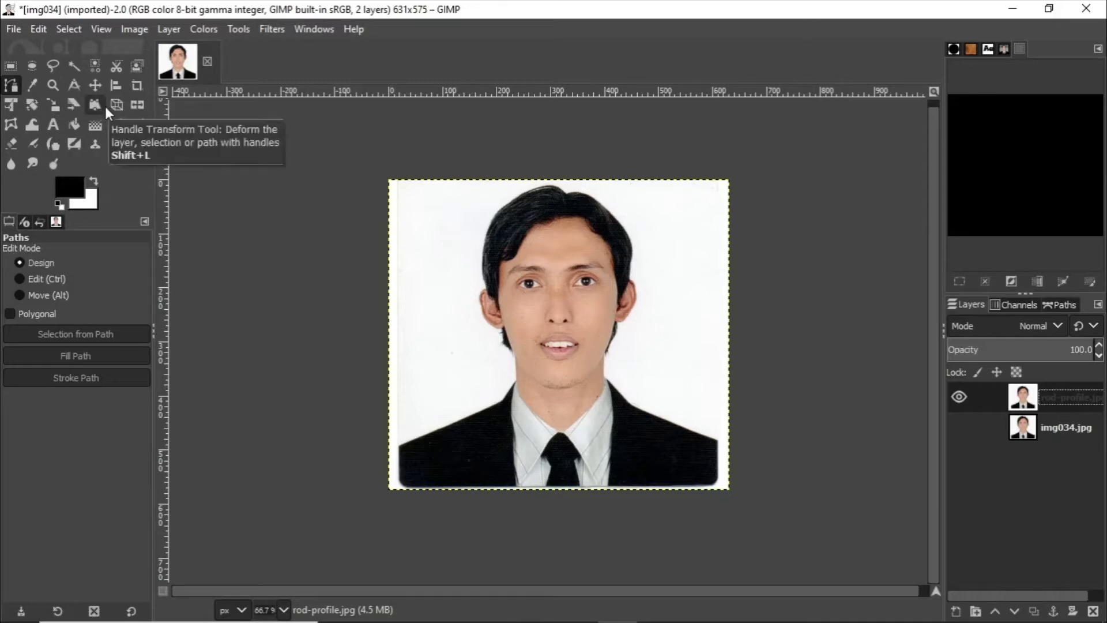
- Examine the jacket's shoulder edge on the photo's left side at several zoom levels
scroll(413, 443, up, 2)
scroll(413, 443, up, 2)
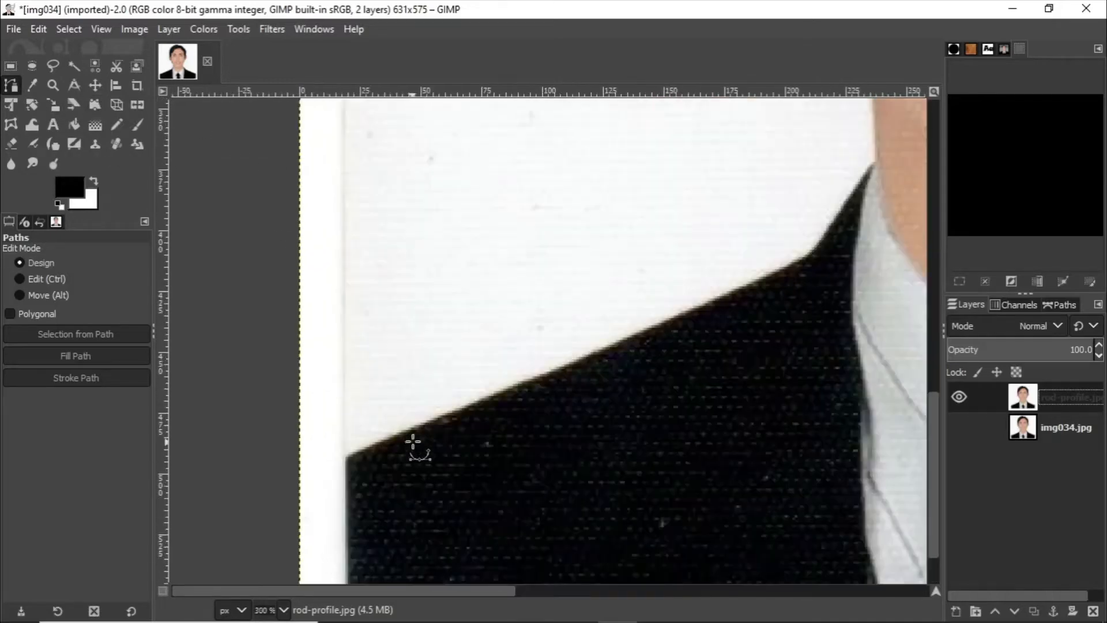
scroll(413, 444, down, 4)
scroll(406, 431, up, 2)
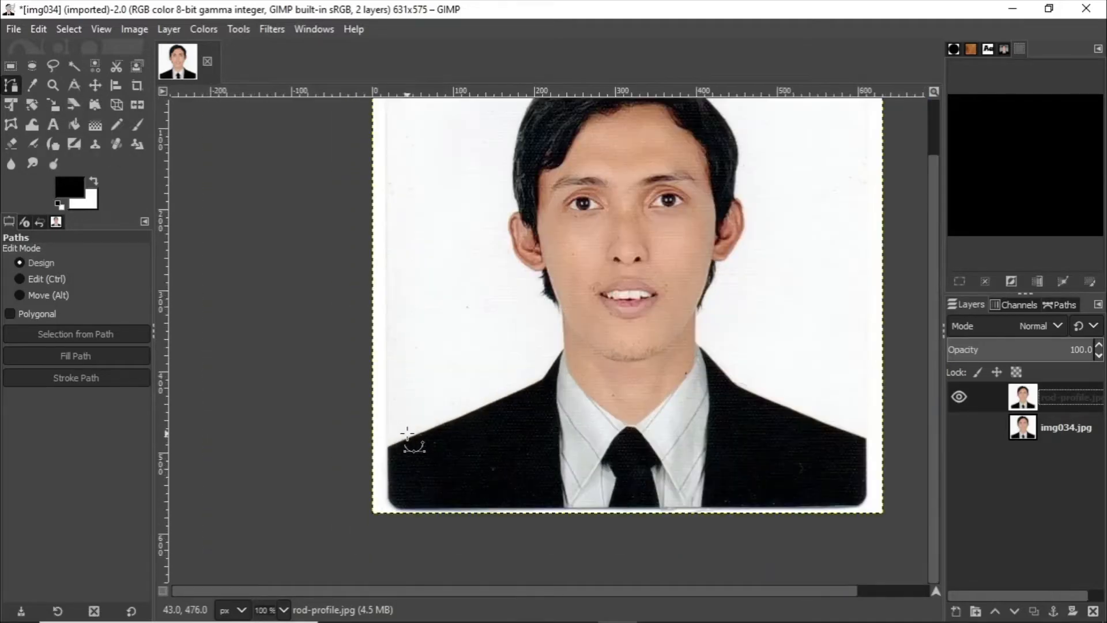
scroll(407, 432, down, 3)
scroll(406, 431, up, 3)
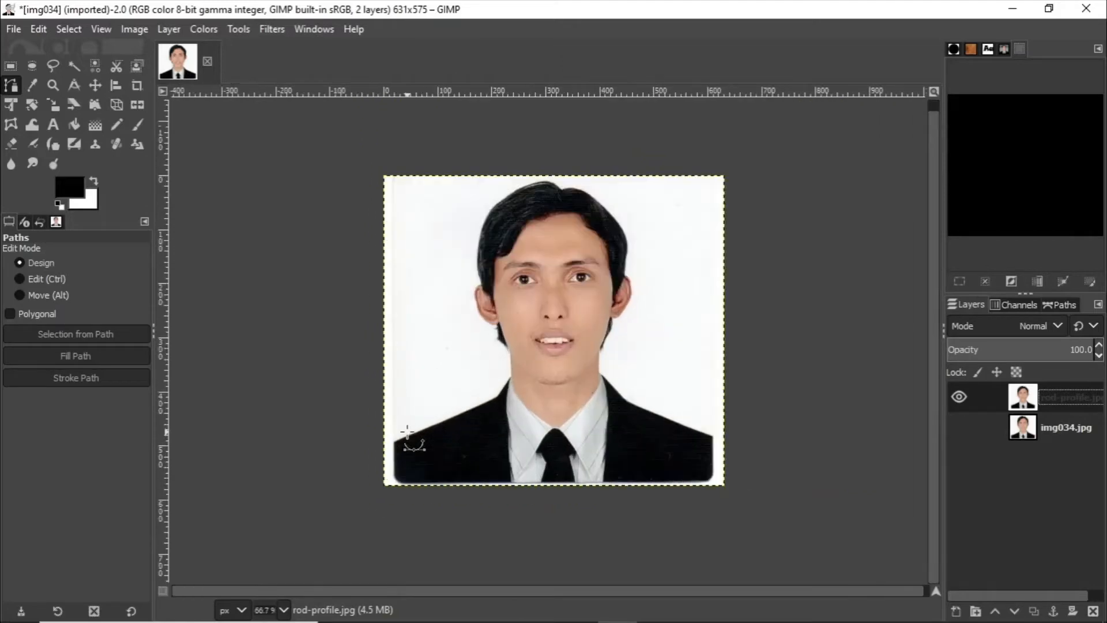
scroll(406, 432, down, 5)
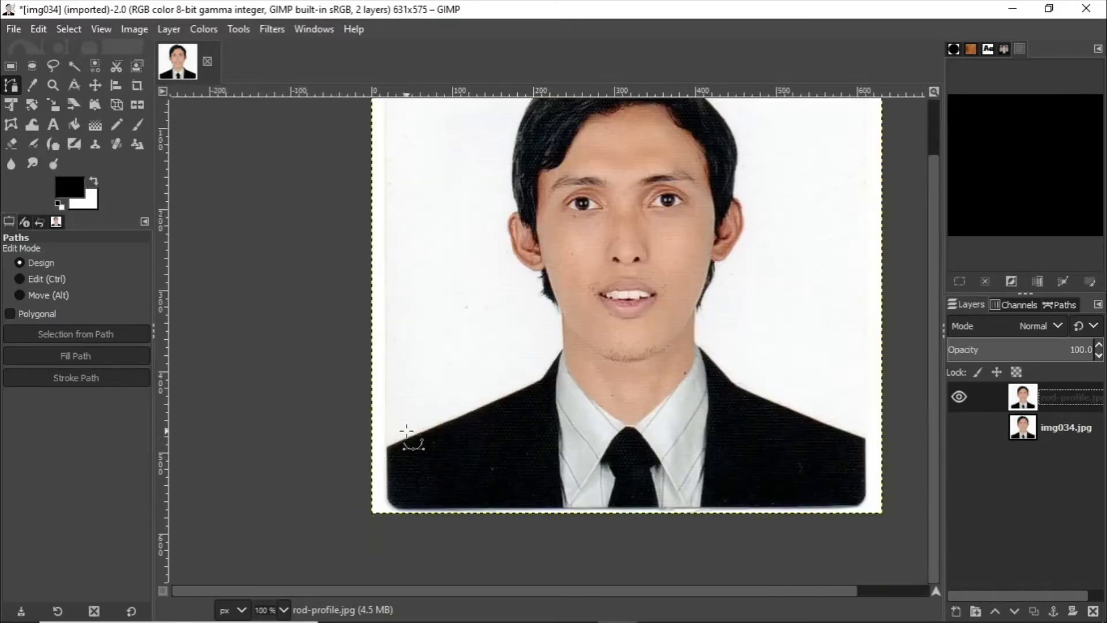
scroll(404, 427, up, 5)
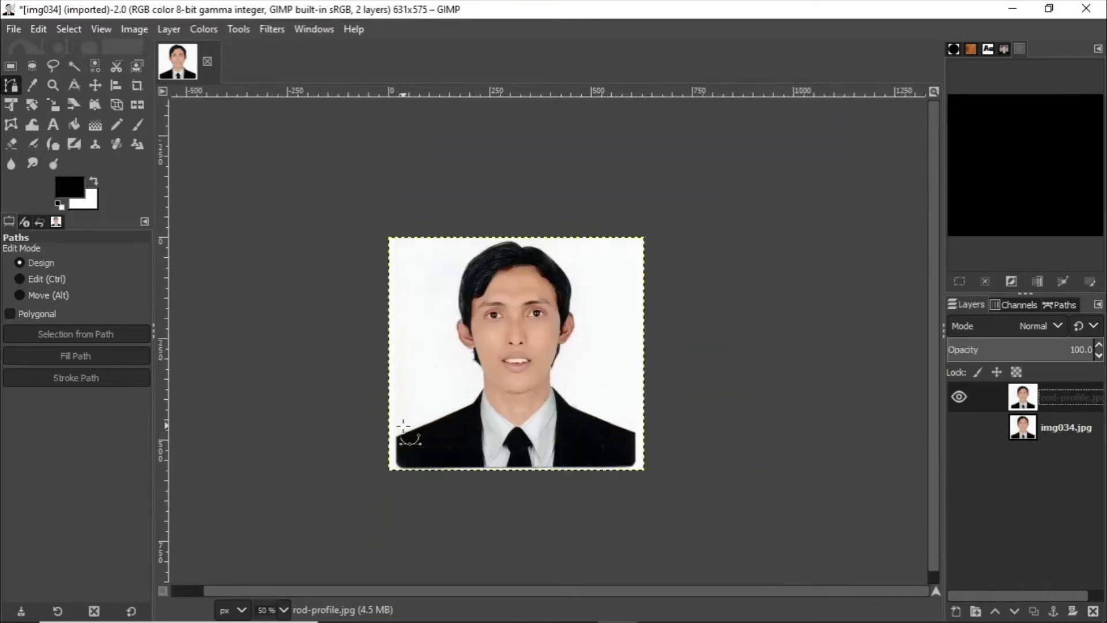
scroll(403, 427, down, 2)
scroll(402, 427, down, 3)
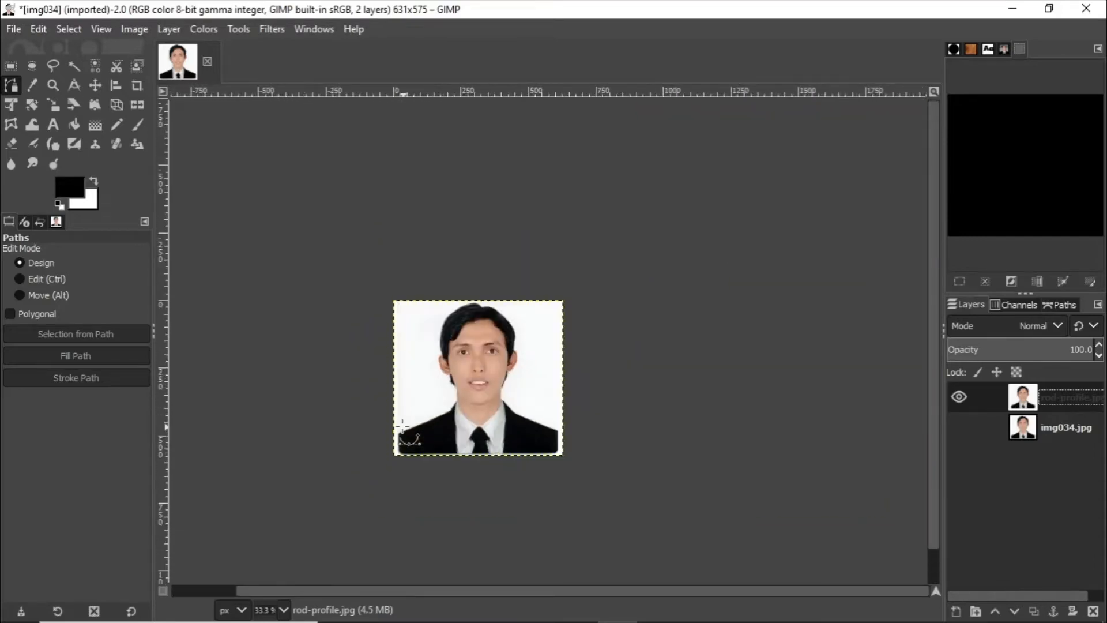
scroll(403, 427, up, 5)
scroll(403, 427, down, 3)
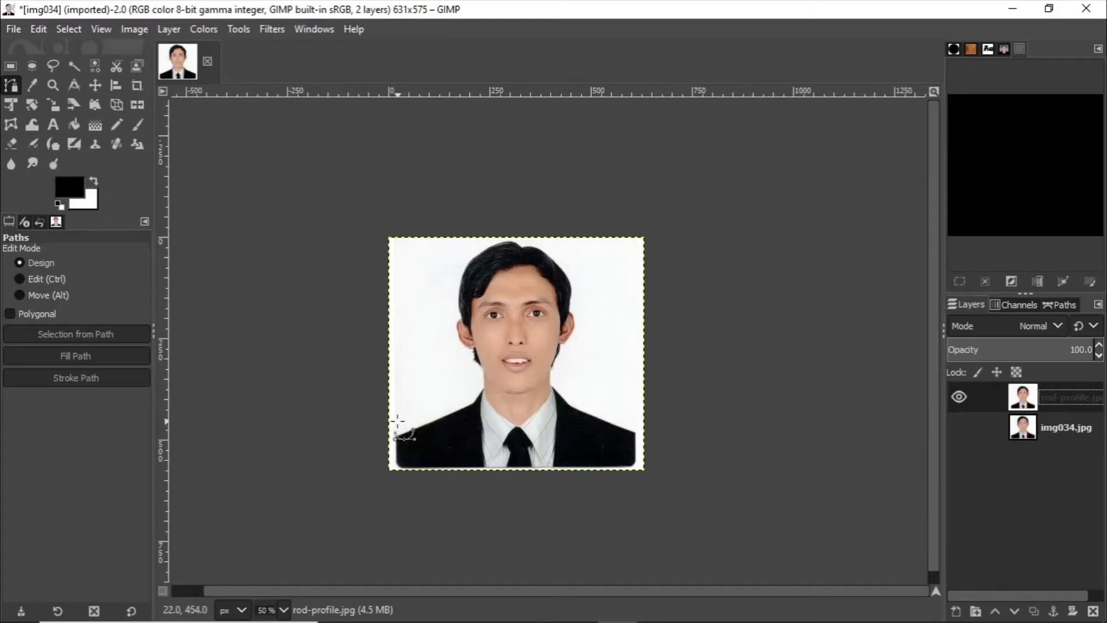
scroll(397, 420, up, 4)
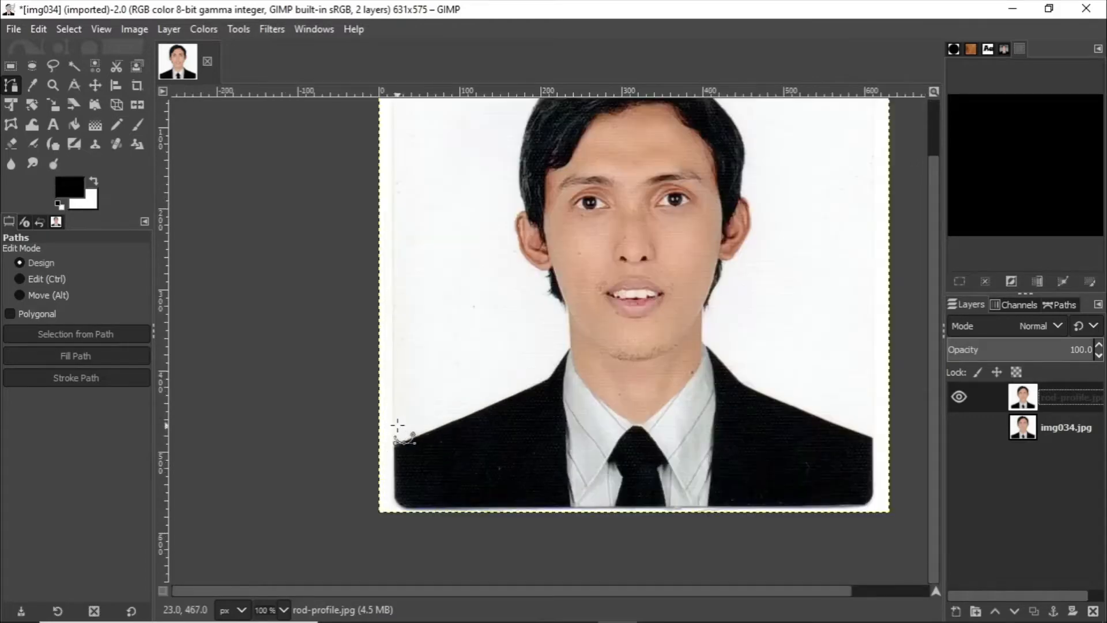
scroll(398, 425, down, 2)
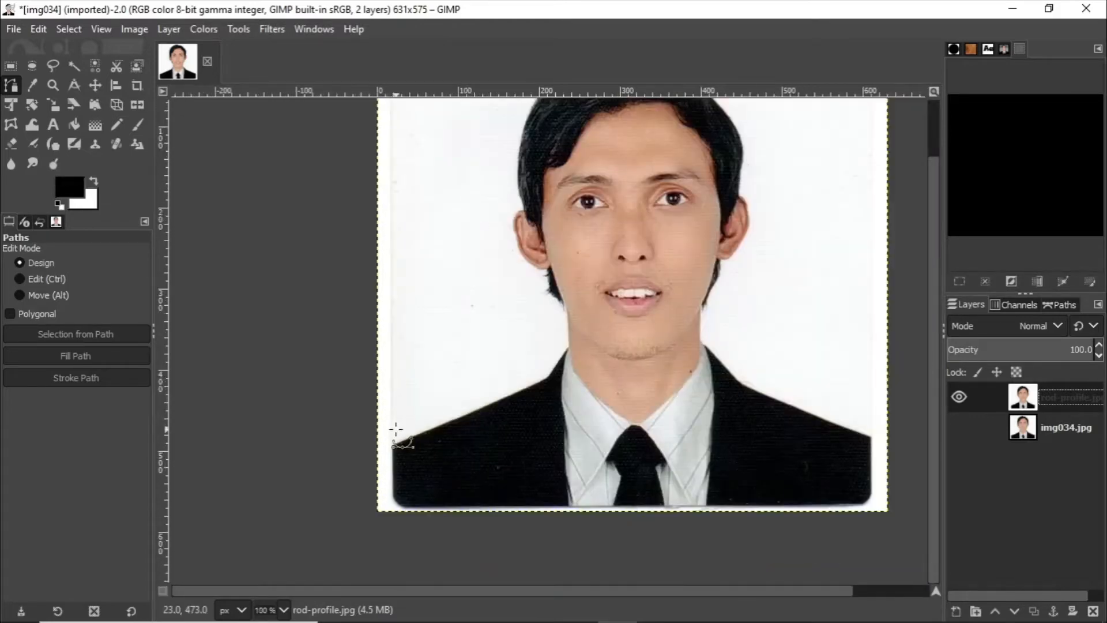
- Start a path at the jacket's outer corner on the photo's left side and place anchors along the shoulder edge to the bend near the collar
scroll(397, 427, up, 2)
scroll(397, 429, up, 2)
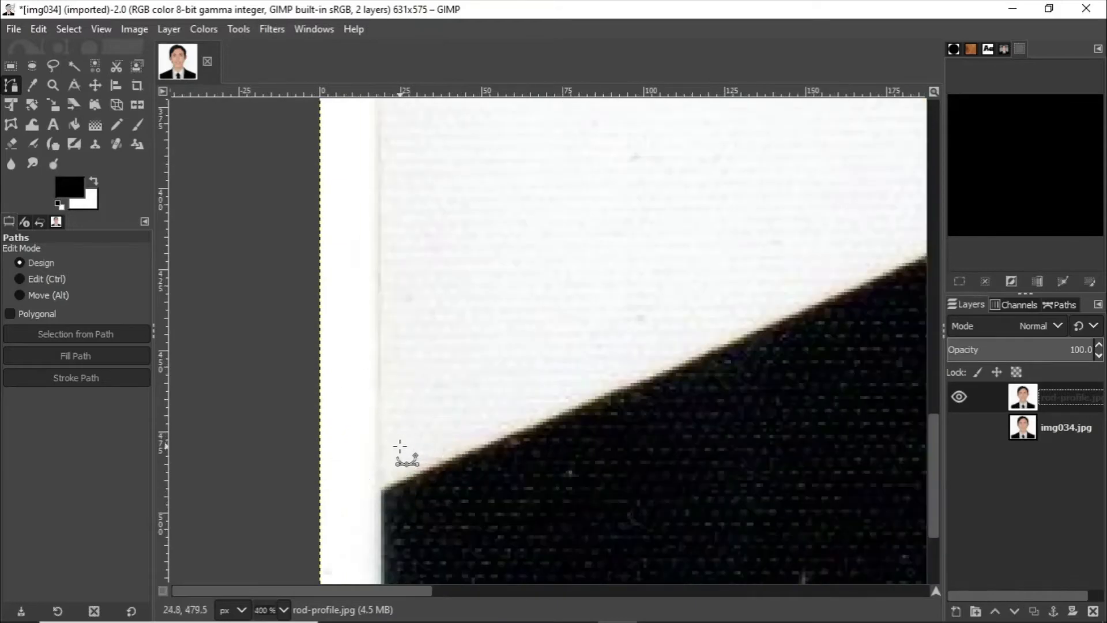
scroll(412, 465, down, 2)
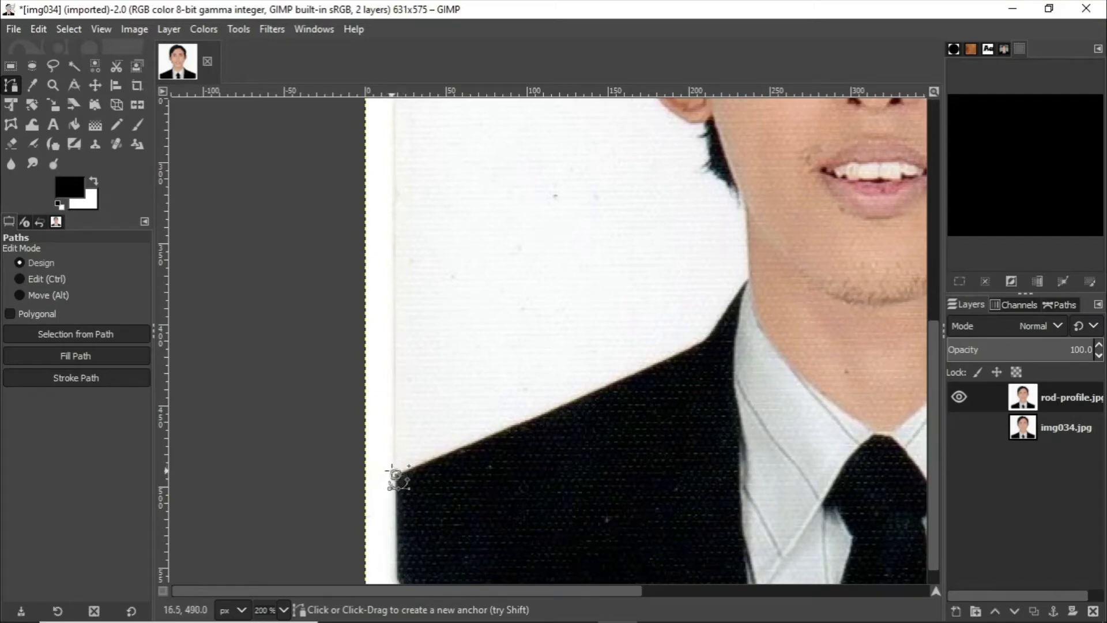
click(411, 467)
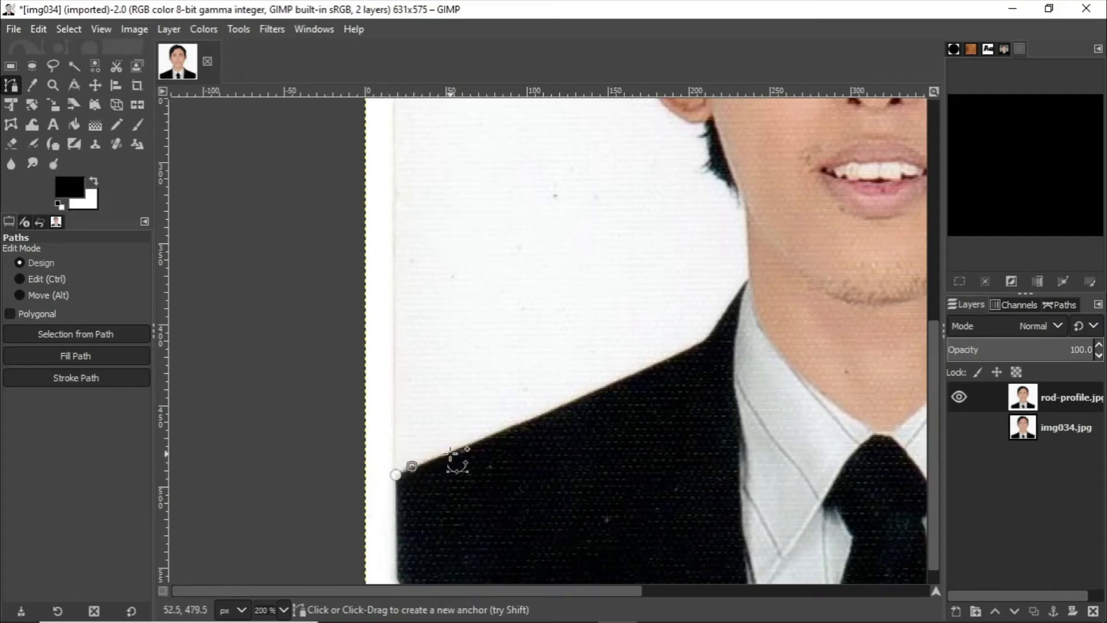
click(450, 454)
click(494, 434)
click(548, 411)
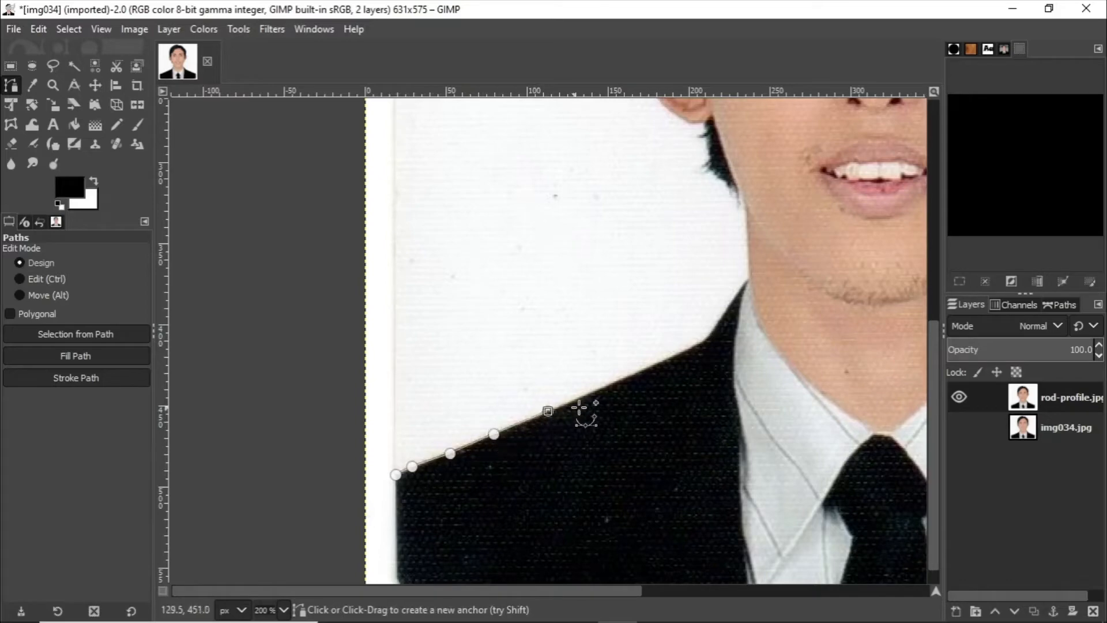
click(587, 395)
click(627, 377)
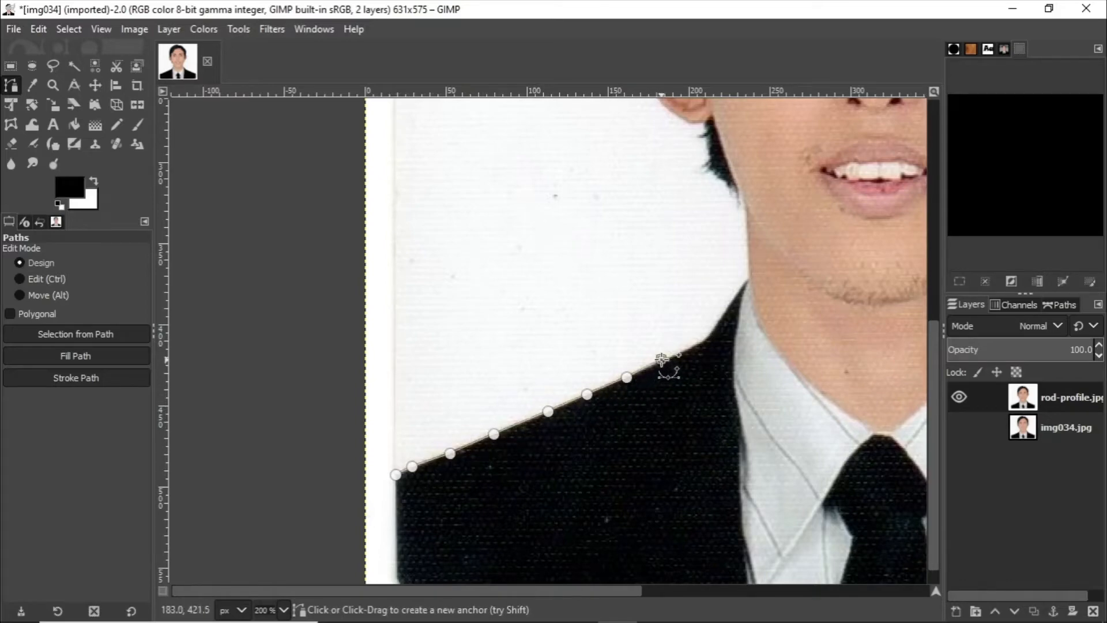
click(661, 359)
click(693, 349)
click(706, 339)
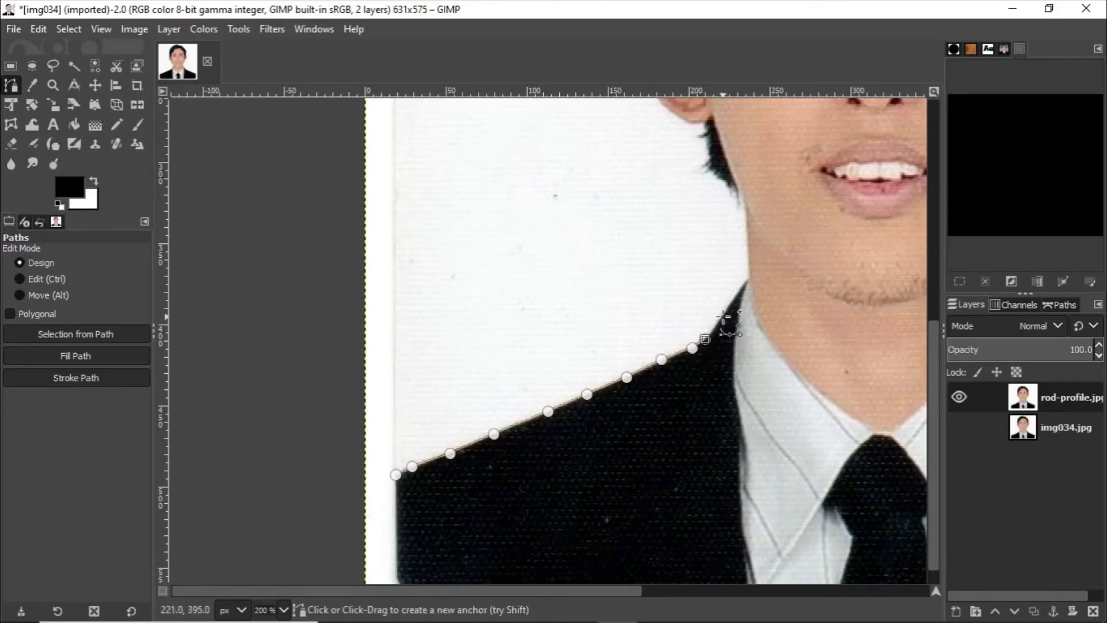
- Continue the path up the jacket collar and along the neck edge to the tip of the hair below the ear
click(724, 316)
click(737, 297)
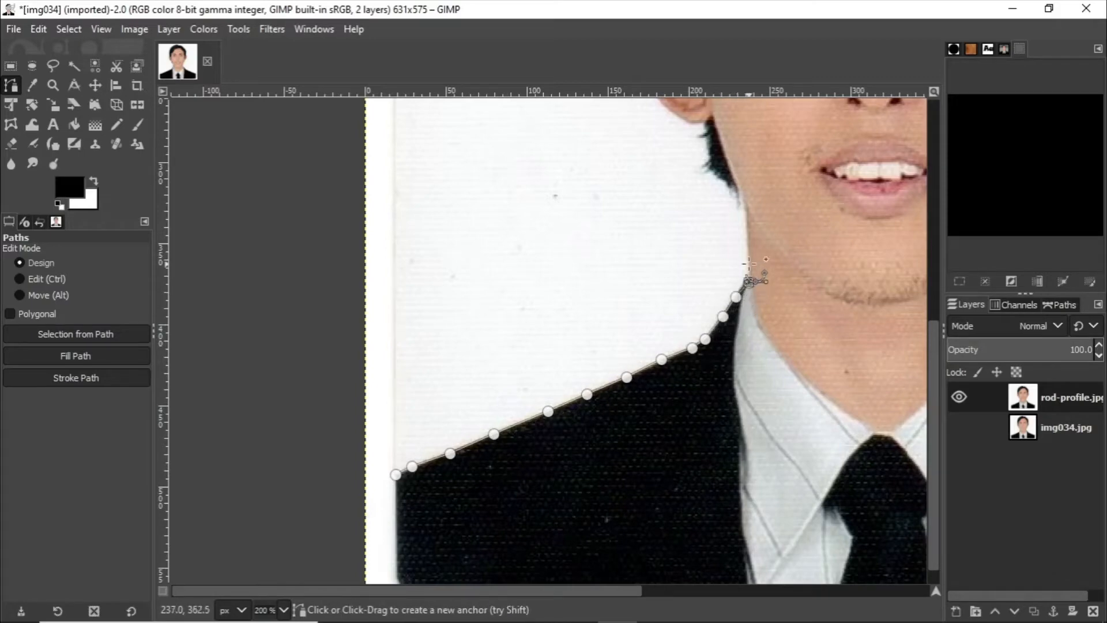
click(750, 282)
click(749, 262)
click(747, 233)
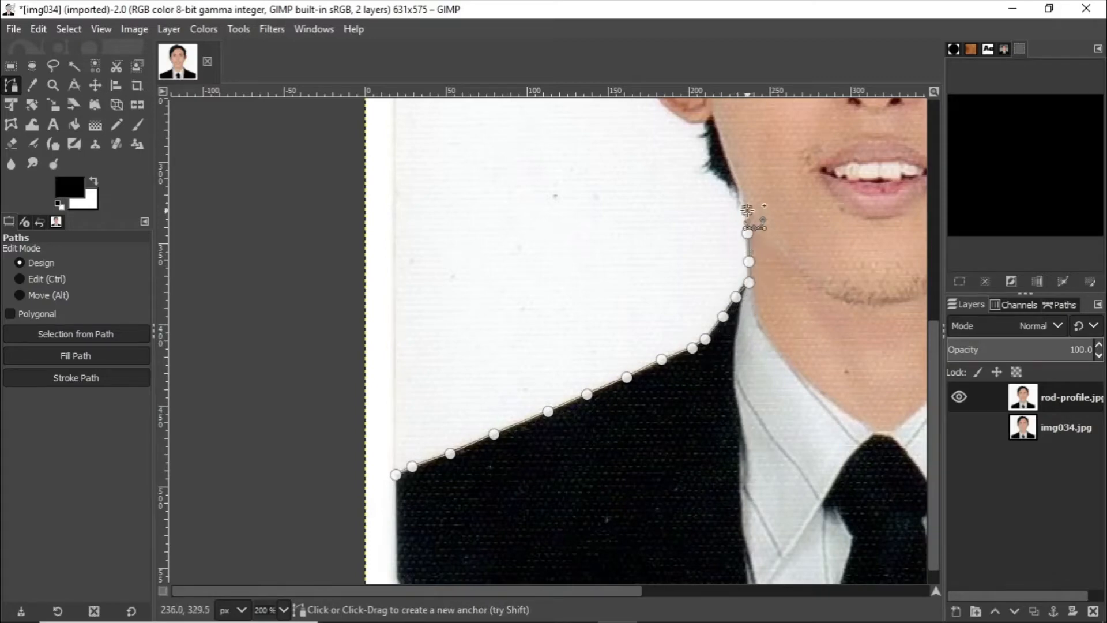
click(743, 196)
- Trace the path closely around the tip of the hair tuft and along its lower edge
ctrl+scroll(743, 195, up, 5)
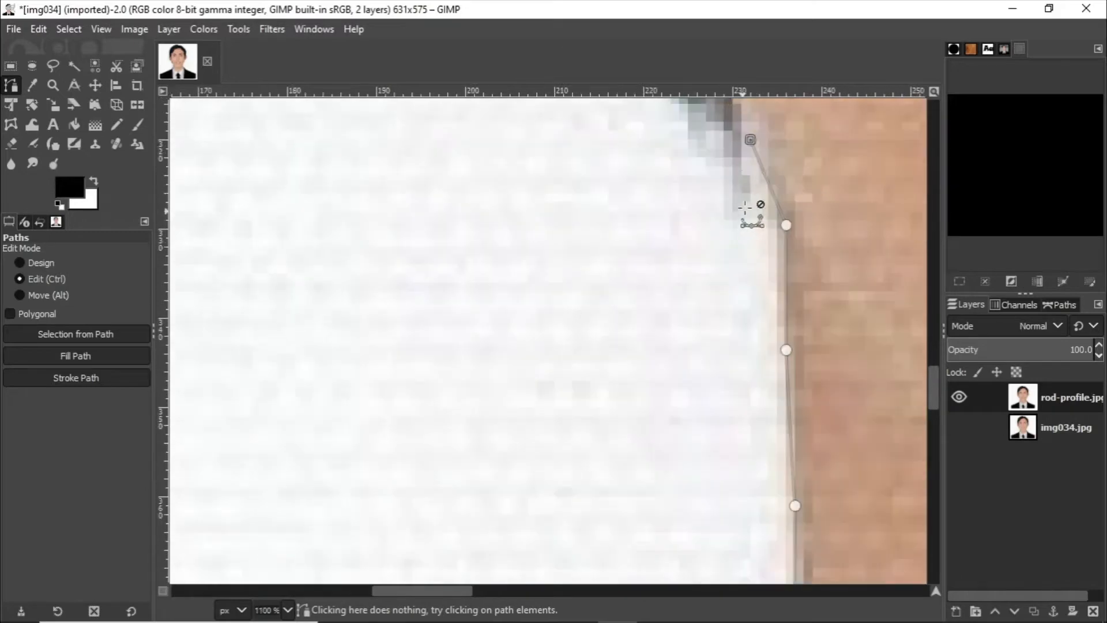
click(751, 182)
click(742, 201)
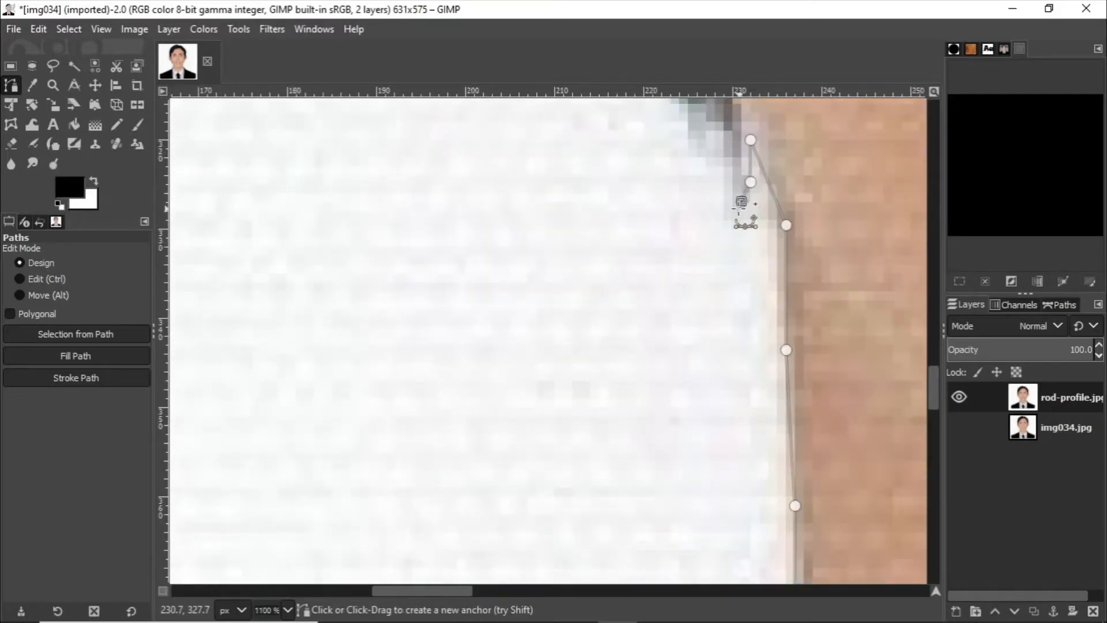
click(732, 183)
ctrl+scroll(692, 242, down, 3)
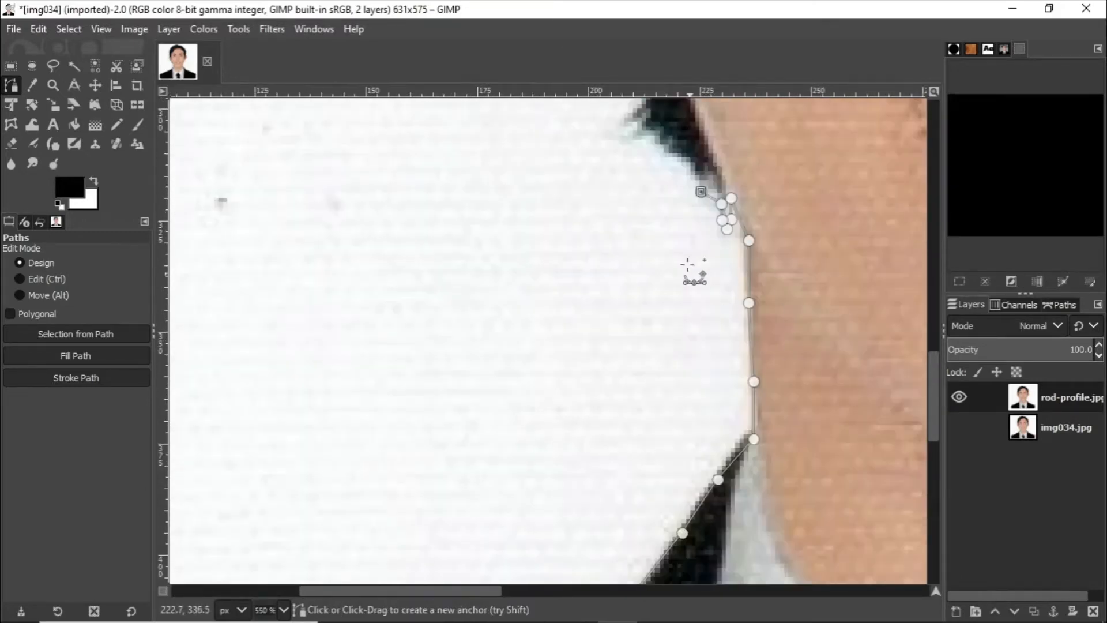
click(698, 205)
click(681, 181)
click(671, 173)
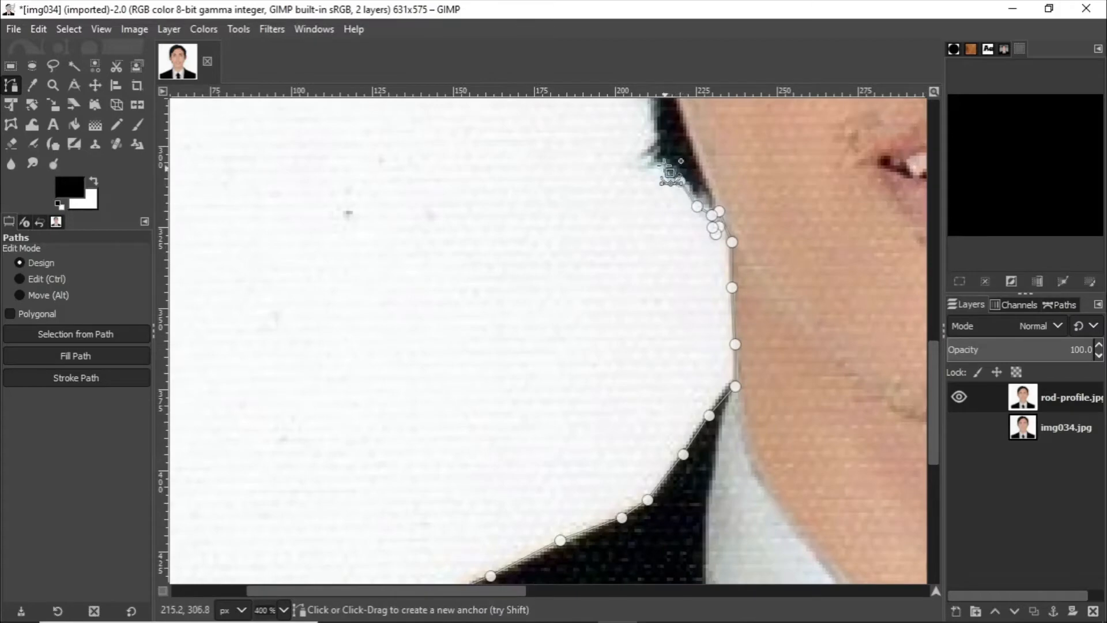
- Extend the path around the stray hair strands and up the outer edge of the tuft to the base of the earlobe
click(638, 178)
click(655, 152)
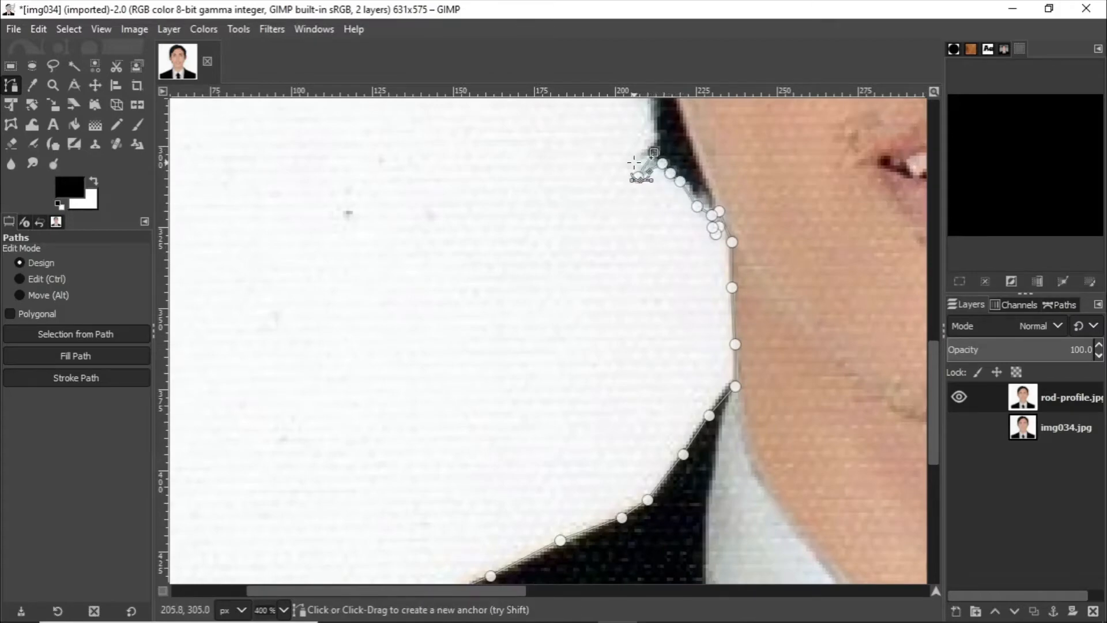
click(634, 162)
click(653, 141)
click(652, 120)
scroll(673, 271, down, 1)
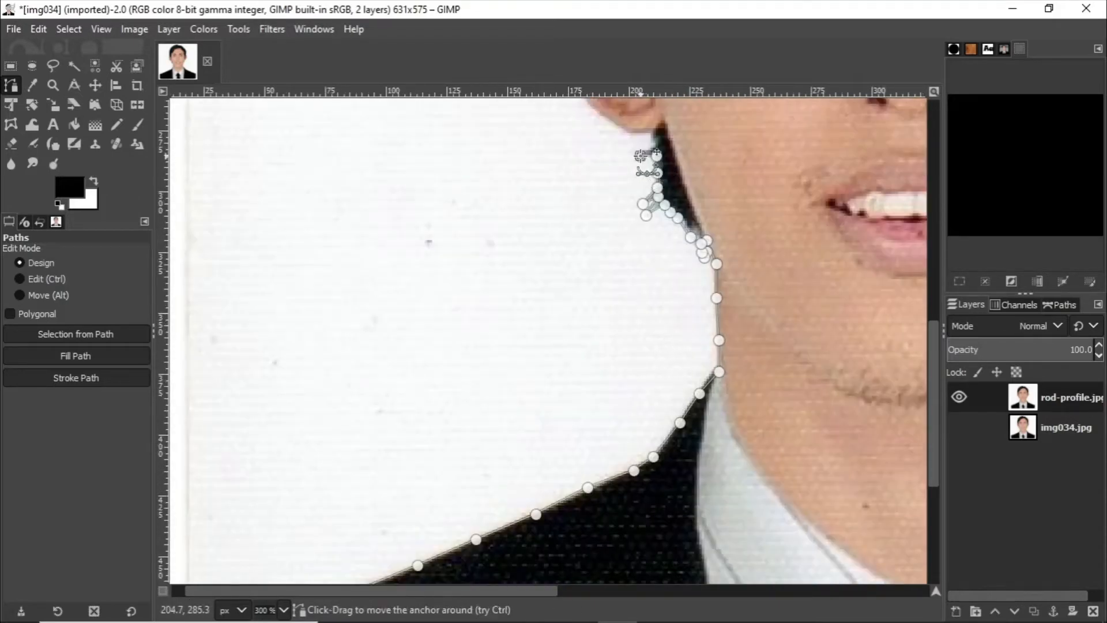
scroll(646, 163, up, 3)
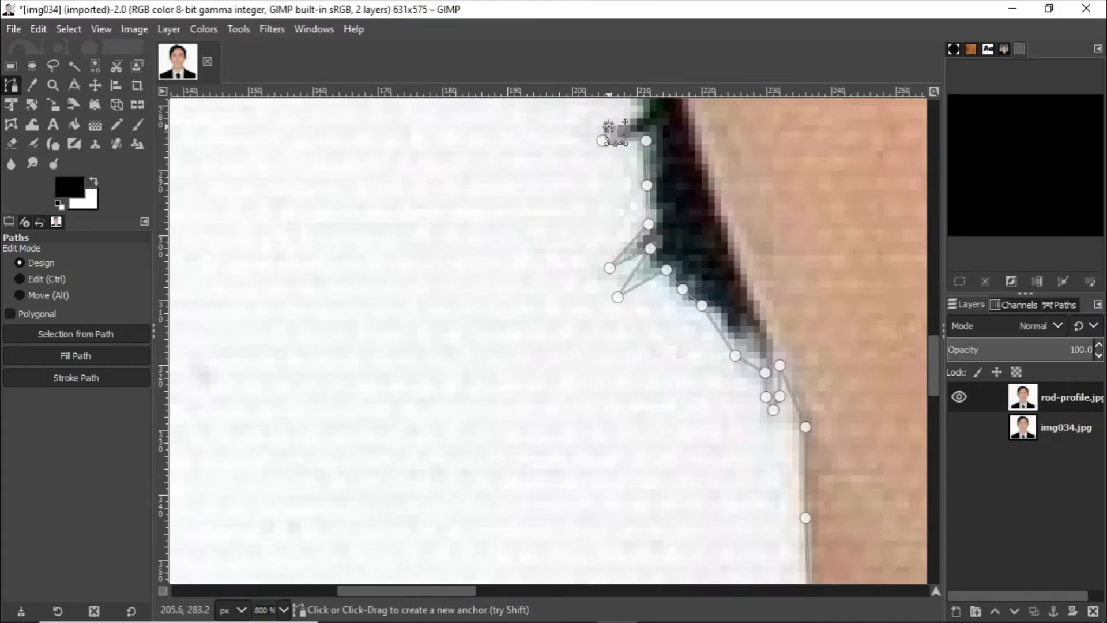
scroll(663, 193, down, 2)
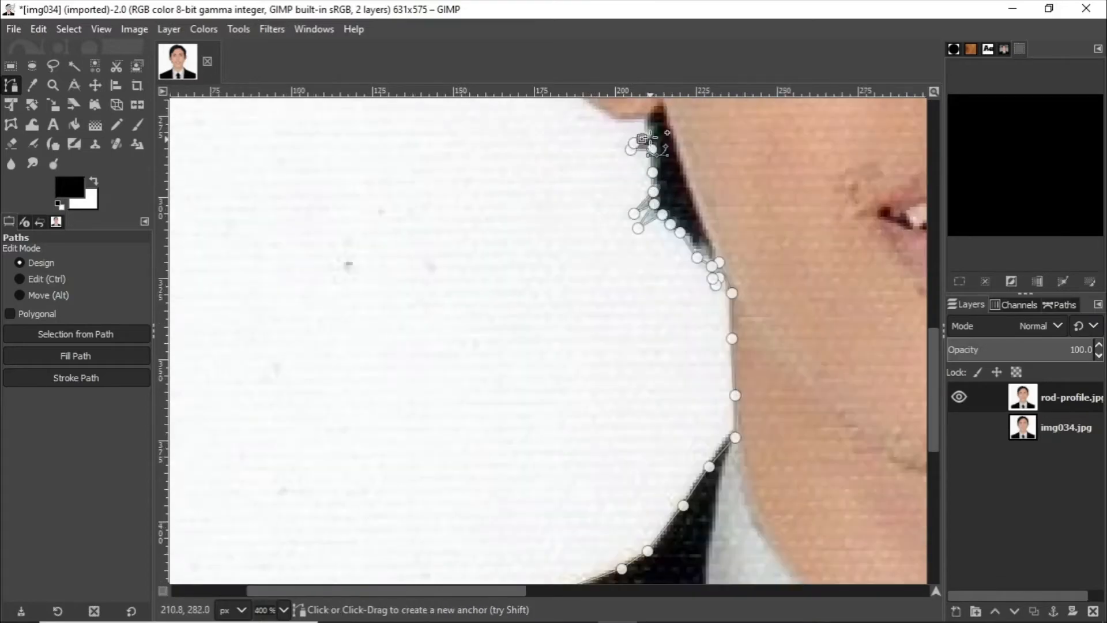
click(645, 119)
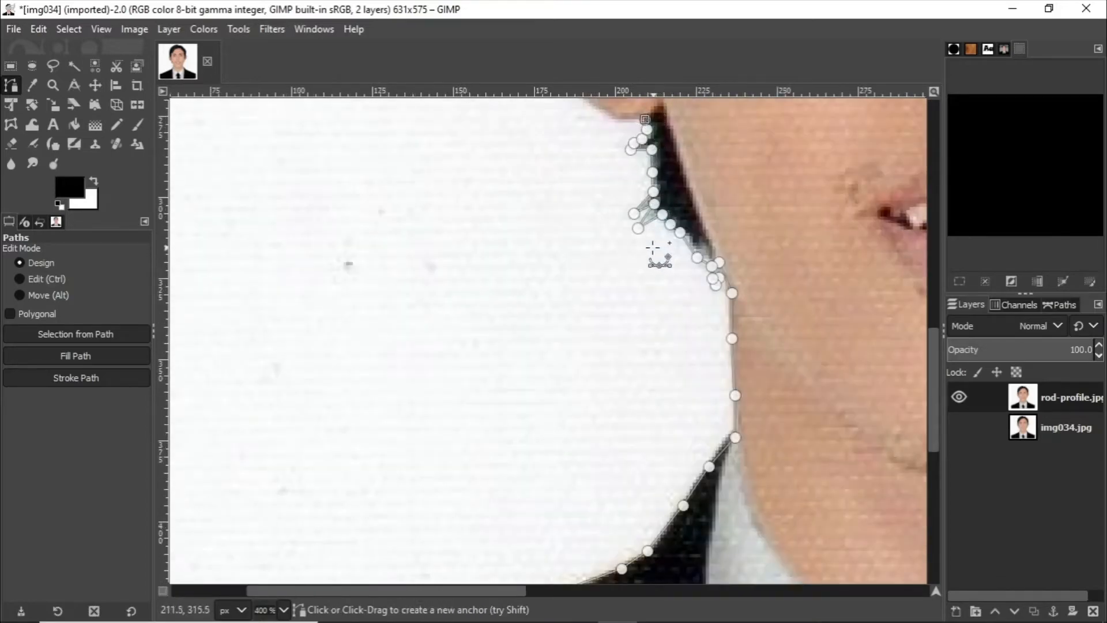
- Review the traced path from the ear down to the jacket's lower edge
scroll(638, 294, up, 3)
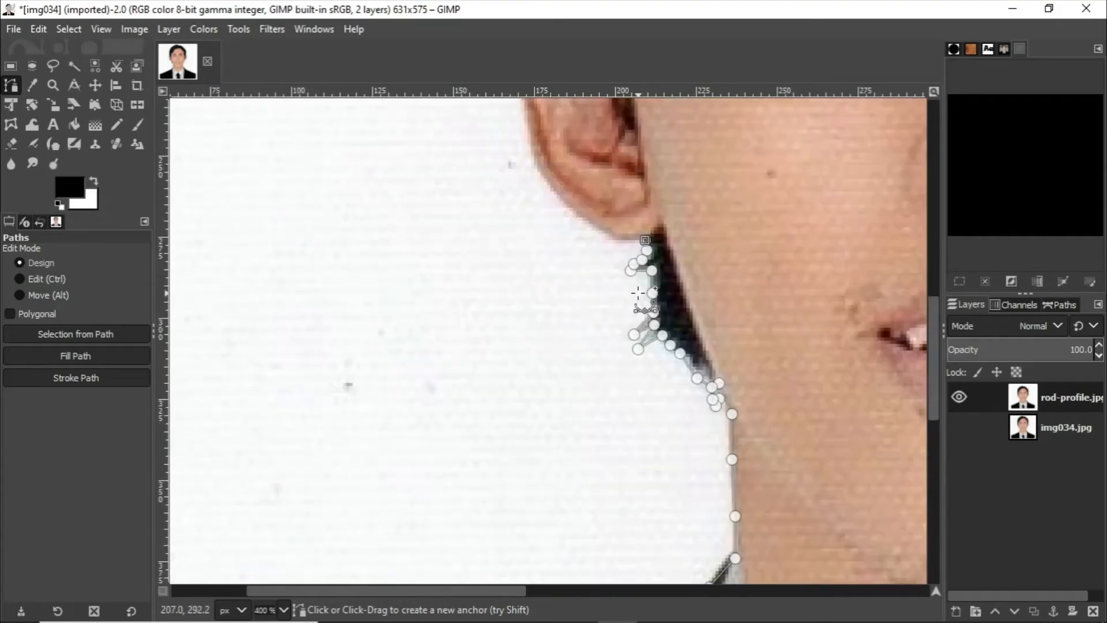
scroll(638, 293, up, 6)
scroll(637, 296, down, 12)
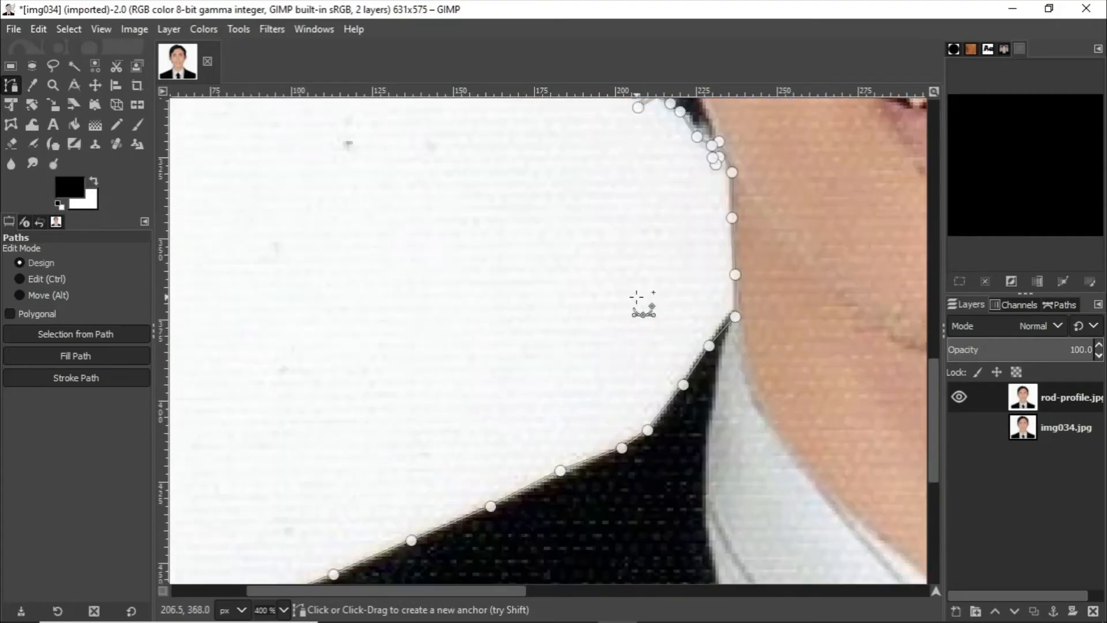
scroll(637, 297, up, 5)
scroll(637, 297, down, 10)
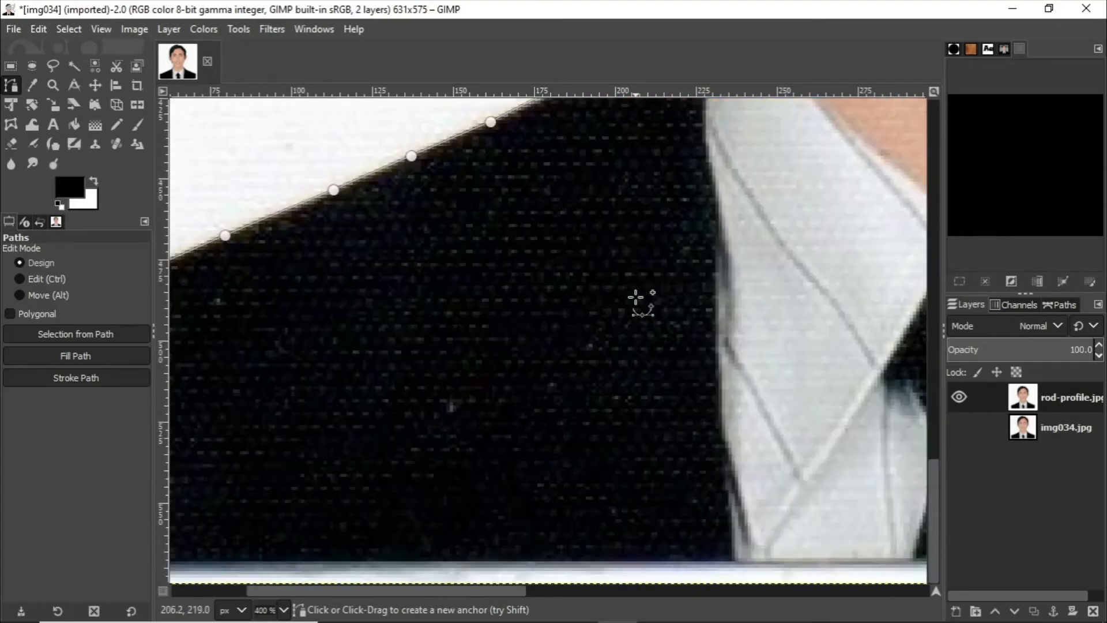
scroll(637, 297, up, 8)
scroll(637, 297, down, 8)
scroll(637, 299, up, 5)
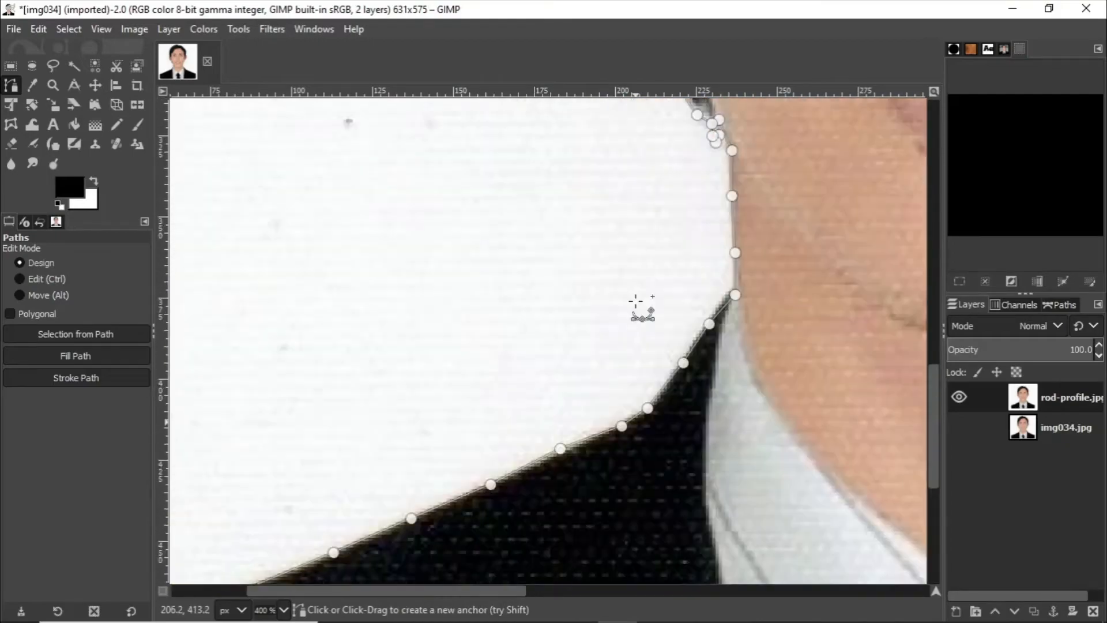
- Check the traced path along the shoulder, neck and hair tuft both close up and against the whole portrait
scroll(638, 300, up, 7)
scroll(637, 300, down, 6)
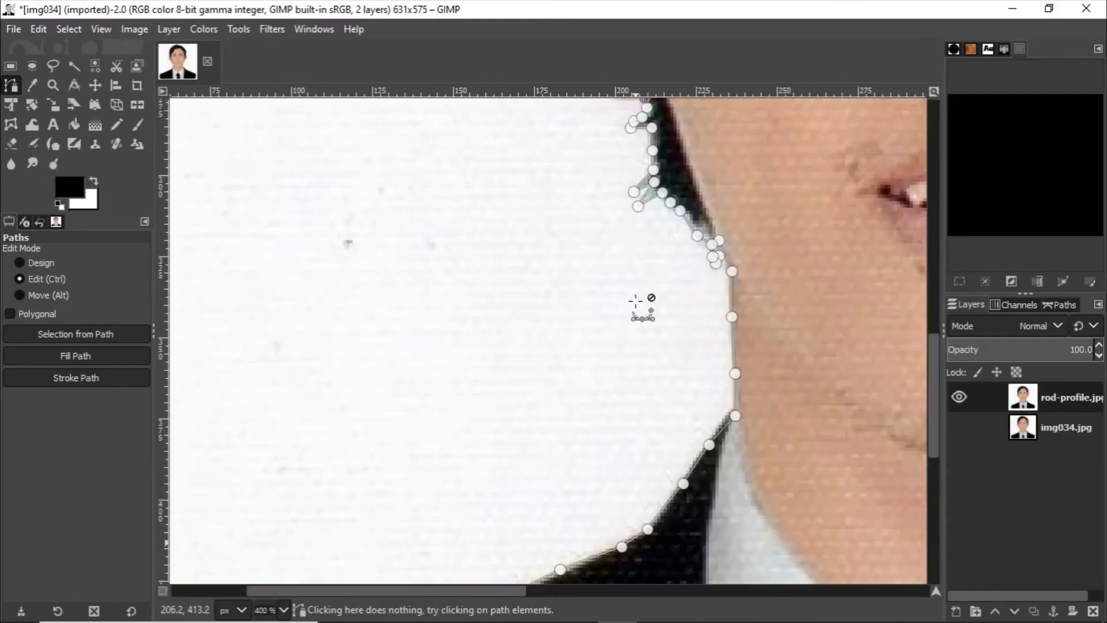
ctrl+scroll(637, 301, down, 5)
ctrl+scroll(635, 301, up, 5)
ctrl+scroll(634, 302, down, 5)
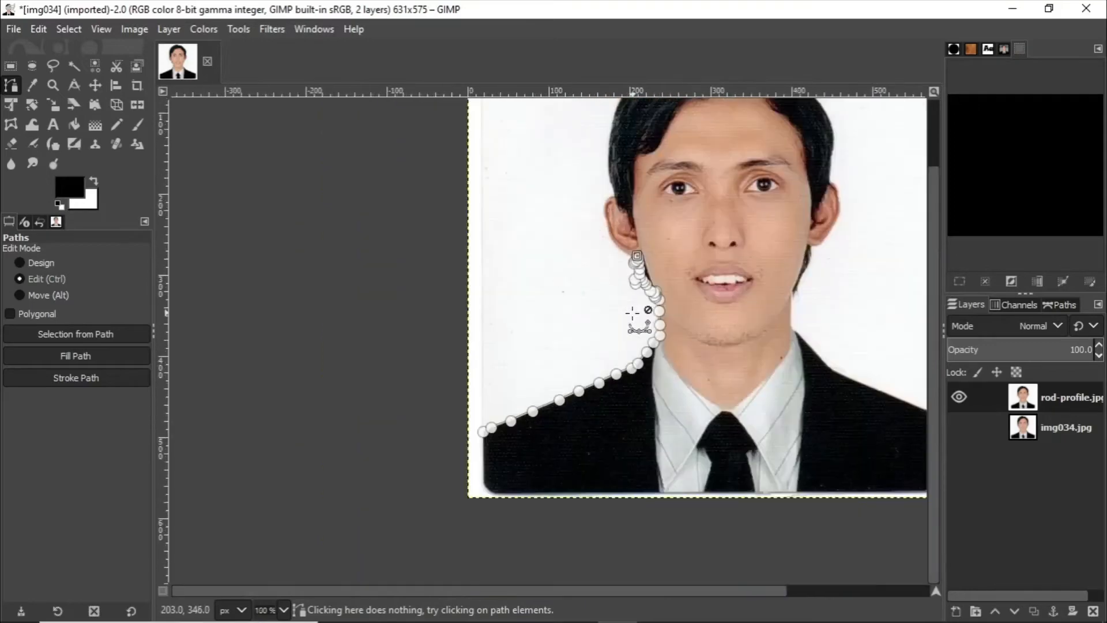
ctrl+scroll(633, 302, up, 5)
ctrl+scroll(633, 302, down, 5)
ctrl+scroll(632, 312, up, 4)
ctrl+scroll(631, 315, up, 1)
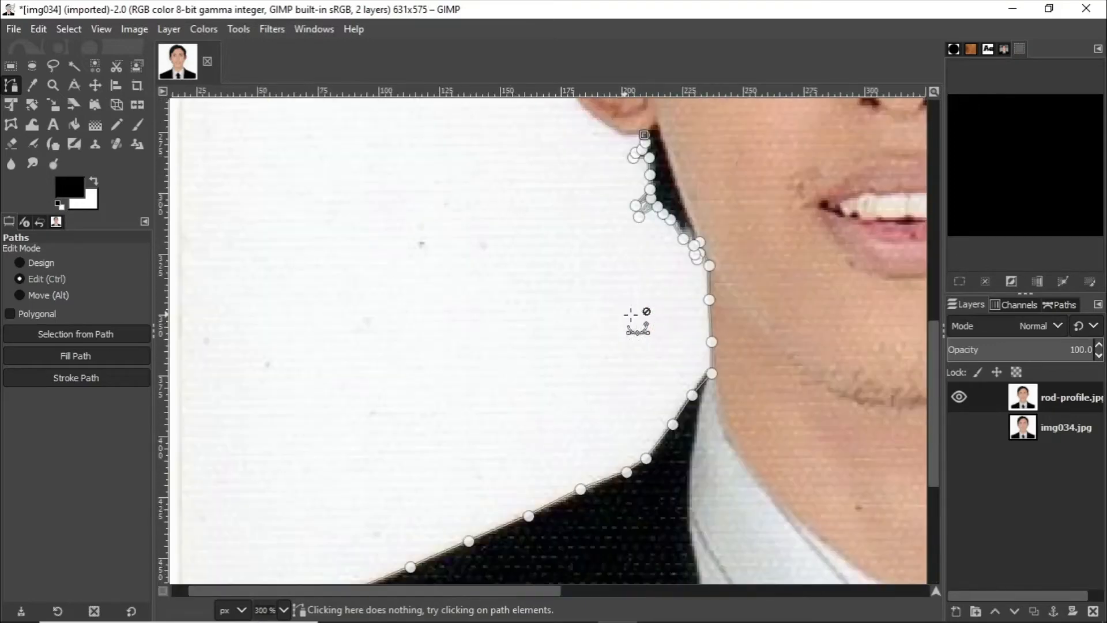
ctrl+scroll(631, 315, down, 2)
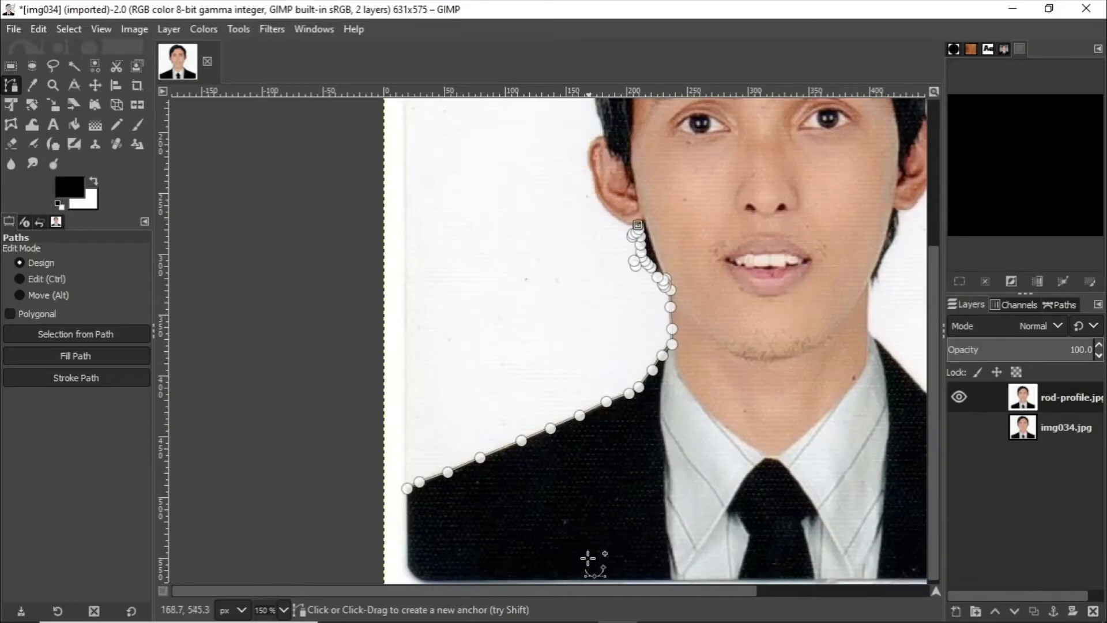
scroll(594, 585, right, 3)
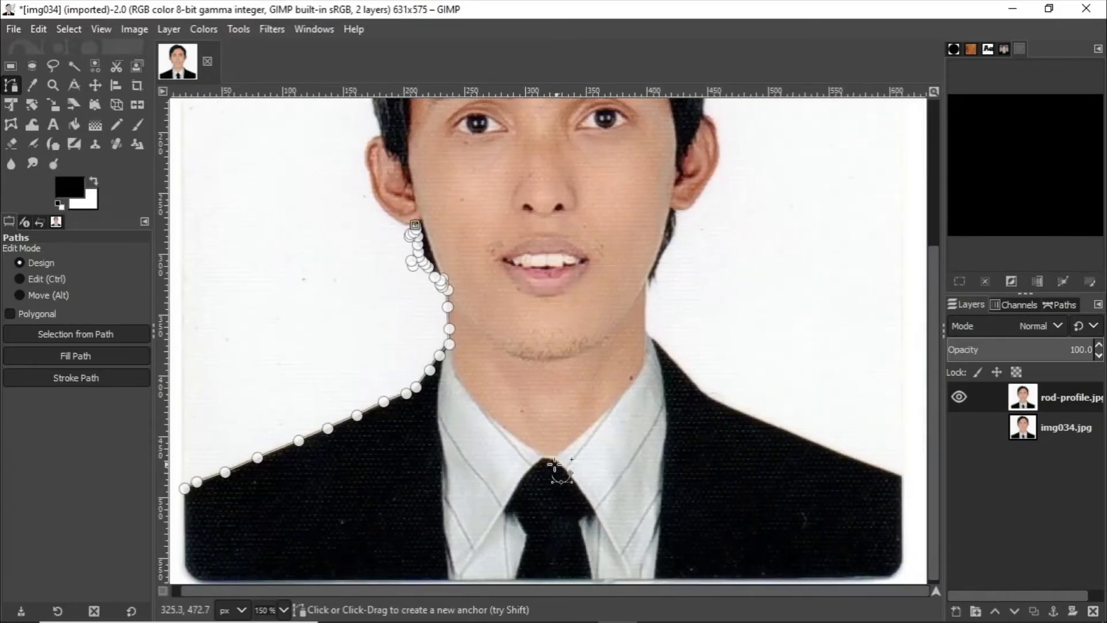
- Curve the path around the earlobe to the ear's outer edge and collapse the last anchor's leading handle onto its anchor
ctrl+scroll(433, 277, up, 2)
ctrl+scroll(437, 277, up, 1)
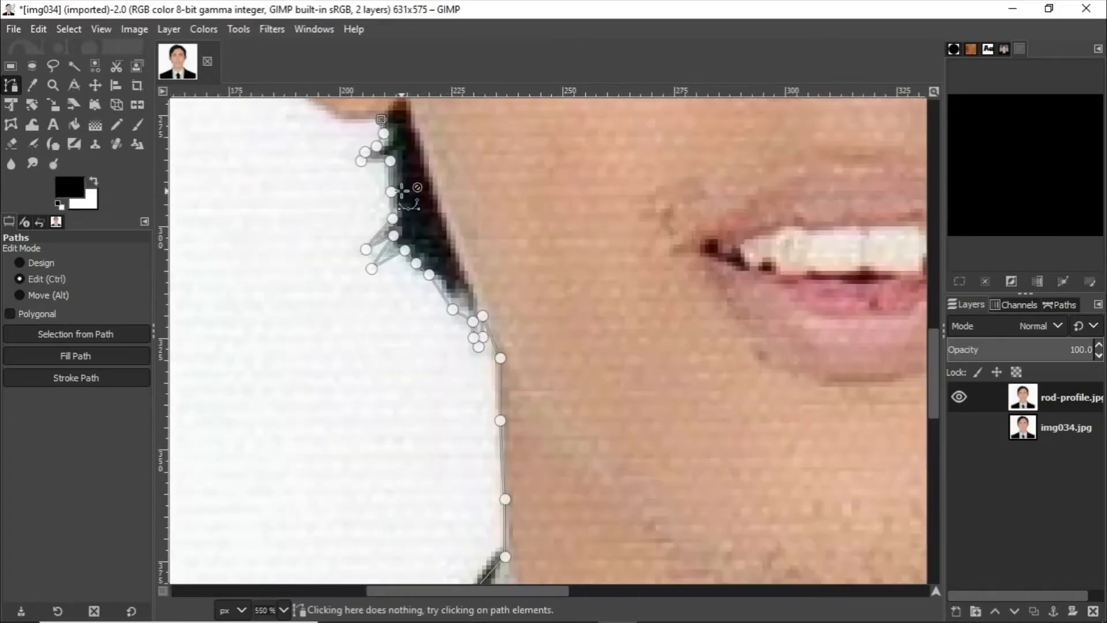
ctrl+scroll(395, 196, up, 1)
scroll(404, 205, up, 3)
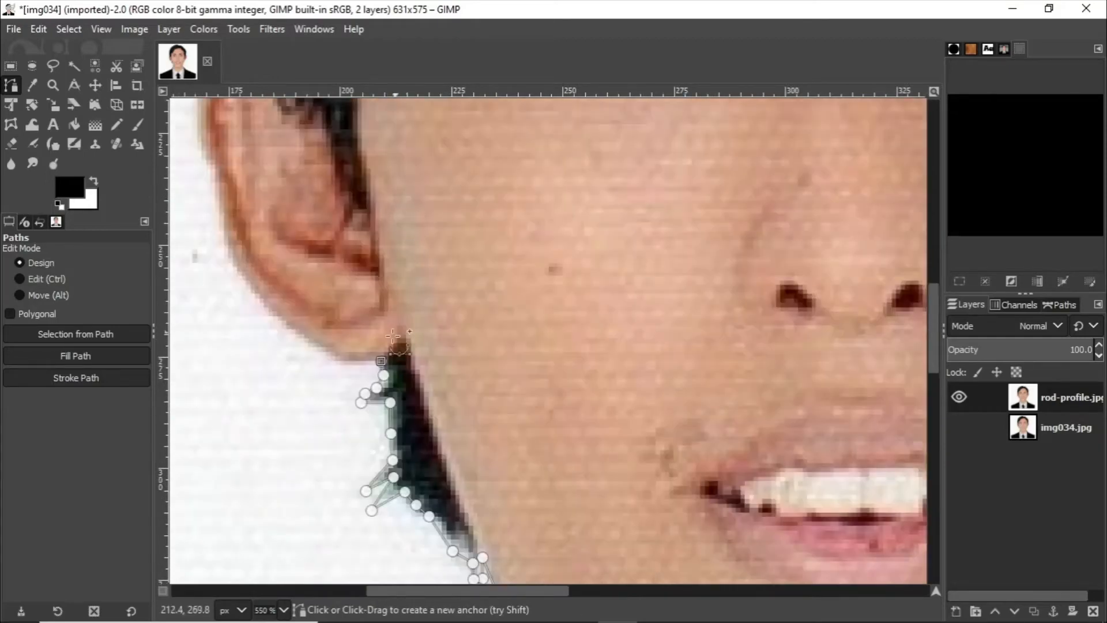
click(339, 360)
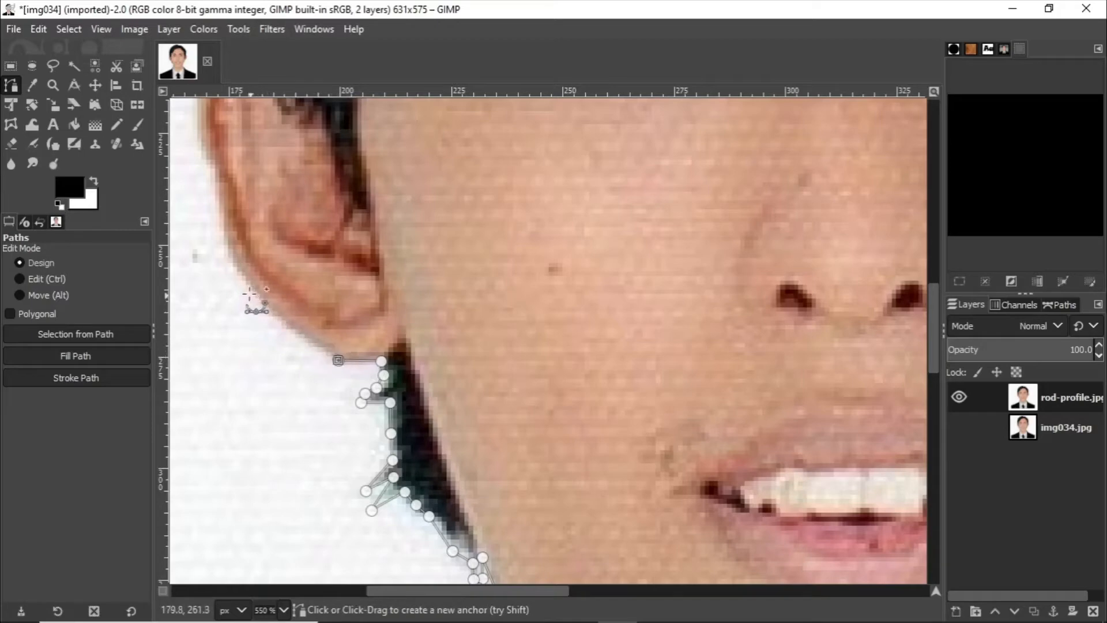
click(226, 231)
drag(226, 233, 226, 165)
drag(226, 165, 226, 171)
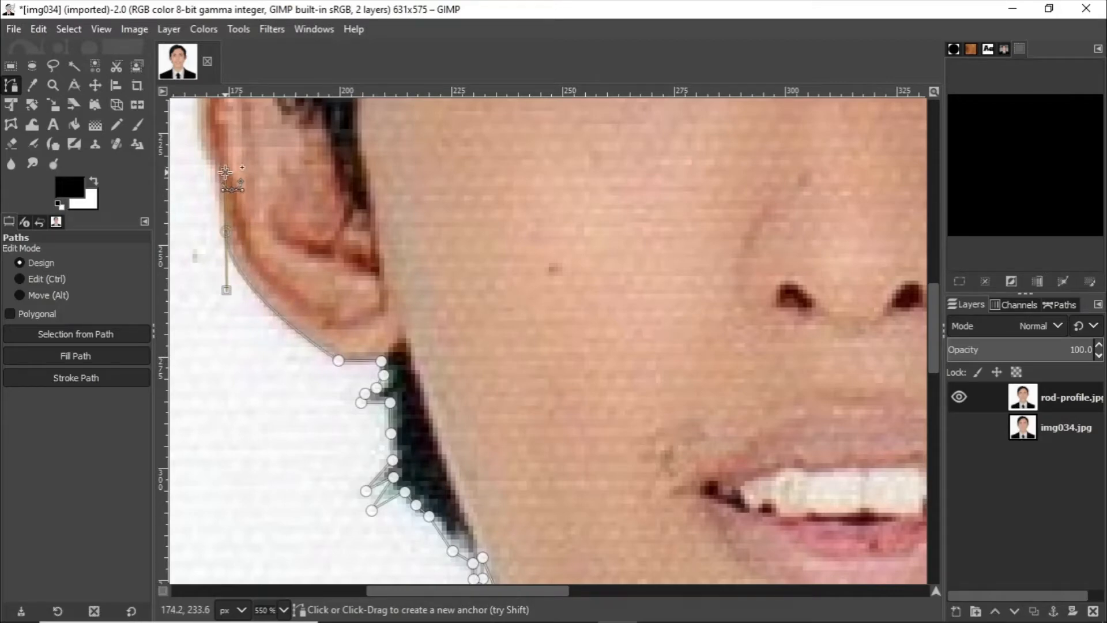
drag(225, 171, 212, 155)
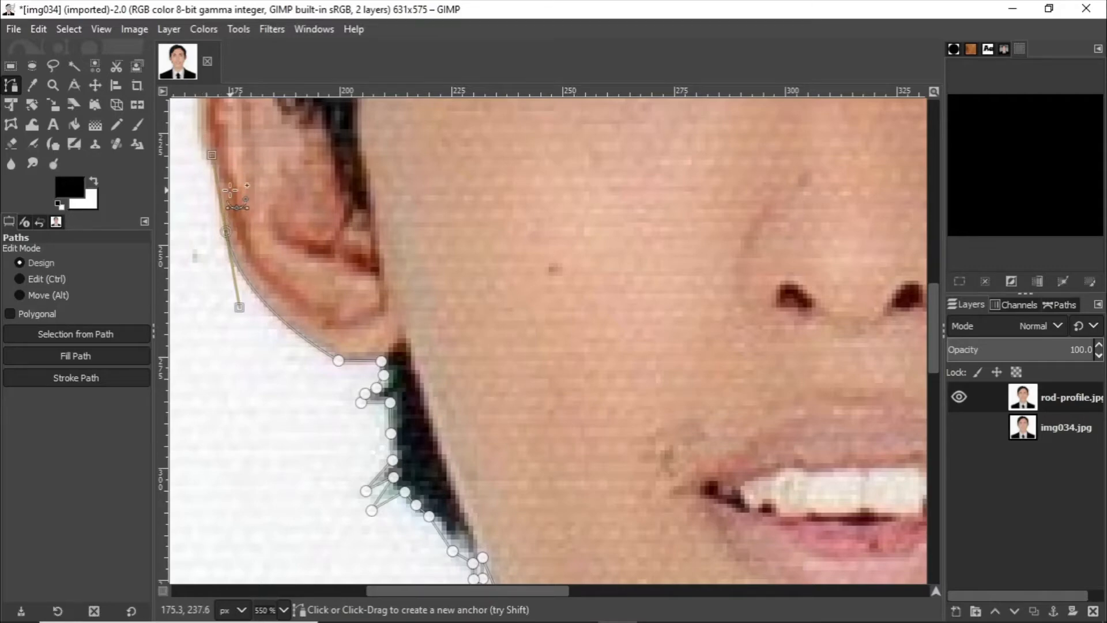
key(ctrl)
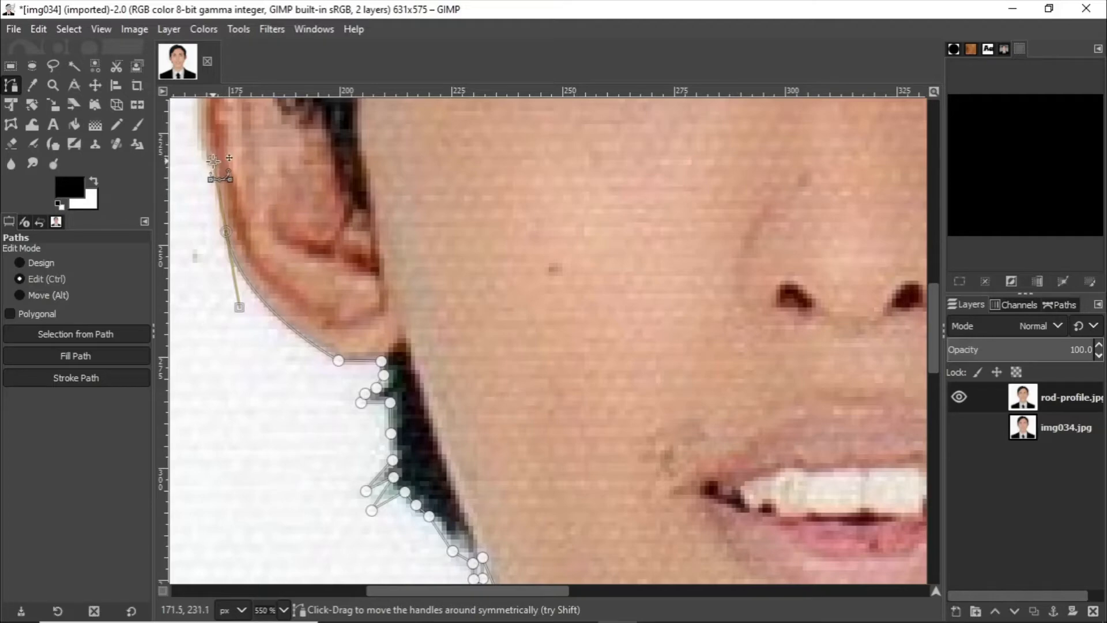
drag(213, 160, 227, 233)
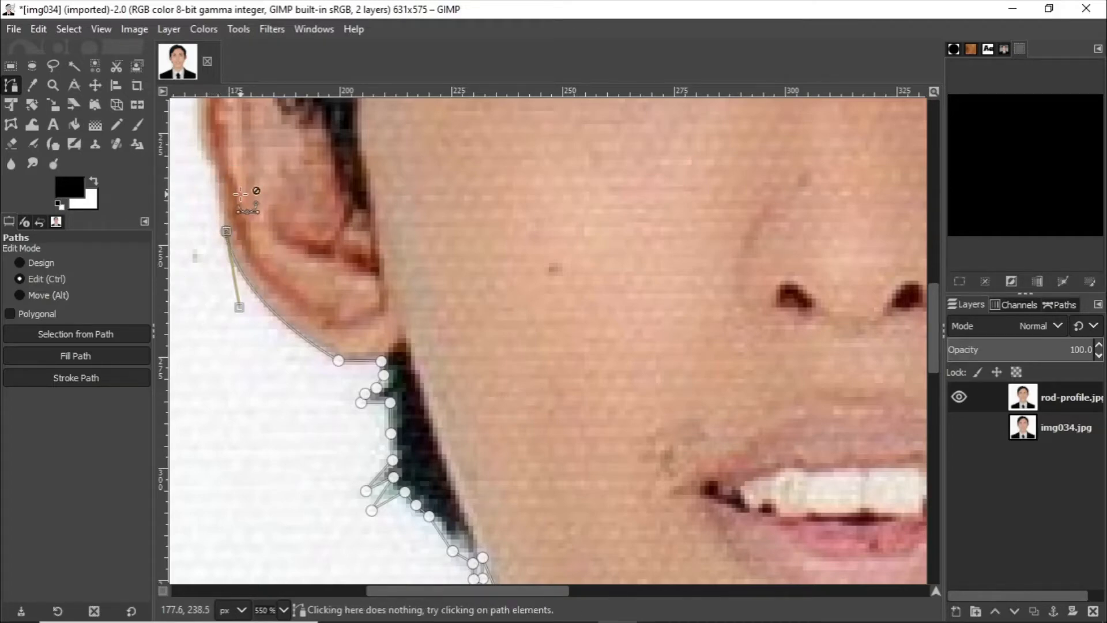
- Add closely spaced anchors up the outer edge of the ear towards its middle
scroll(228, 232, up, 3)
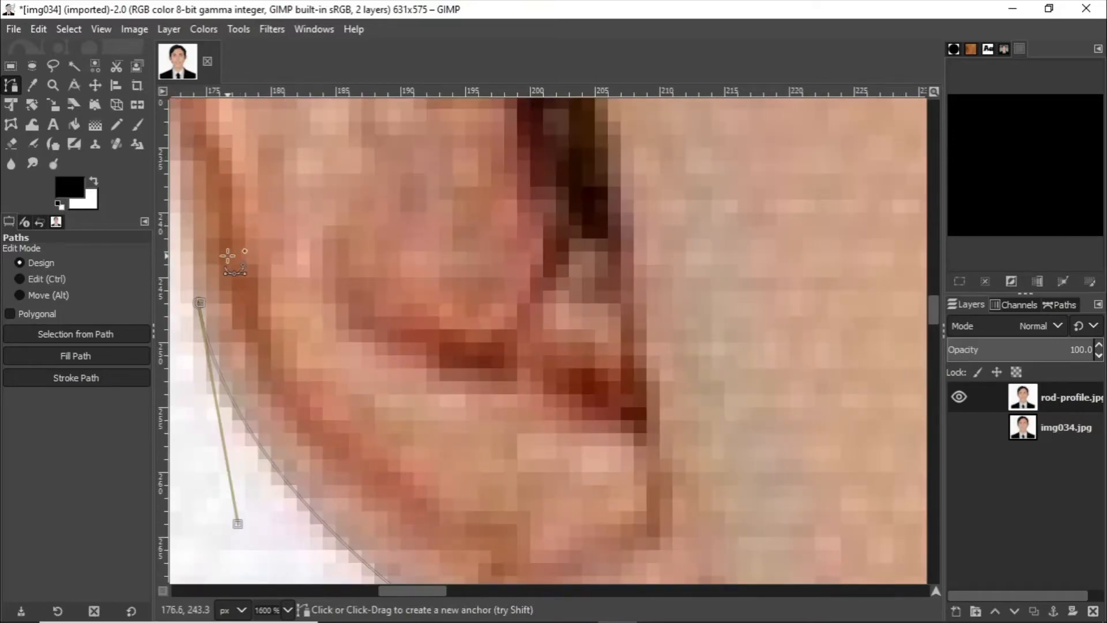
drag(402, 589, 389, 589)
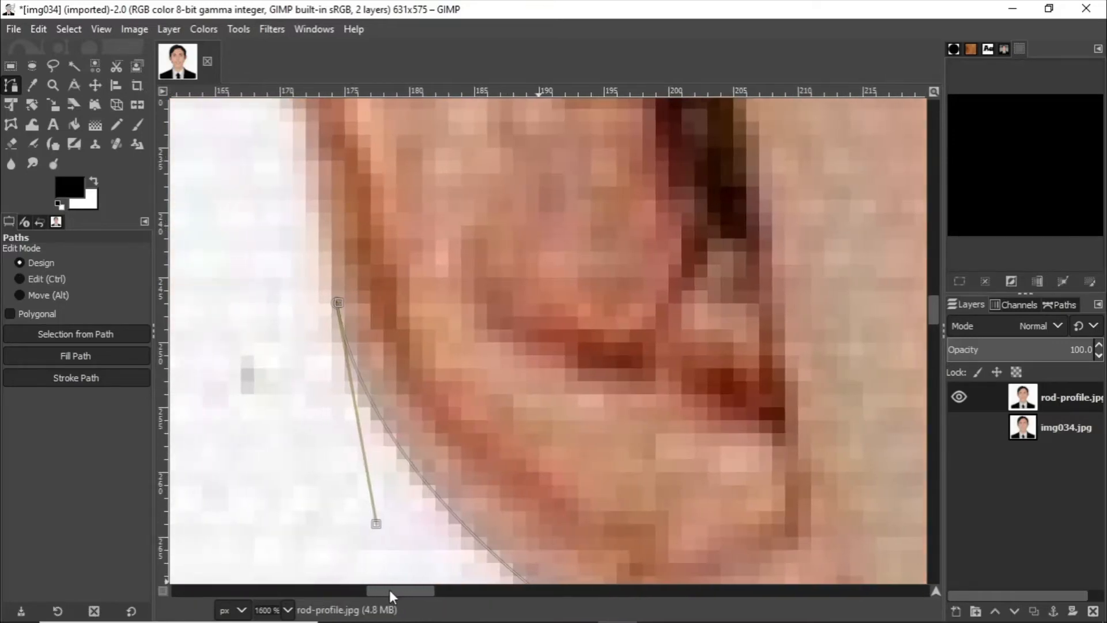
click(310, 227)
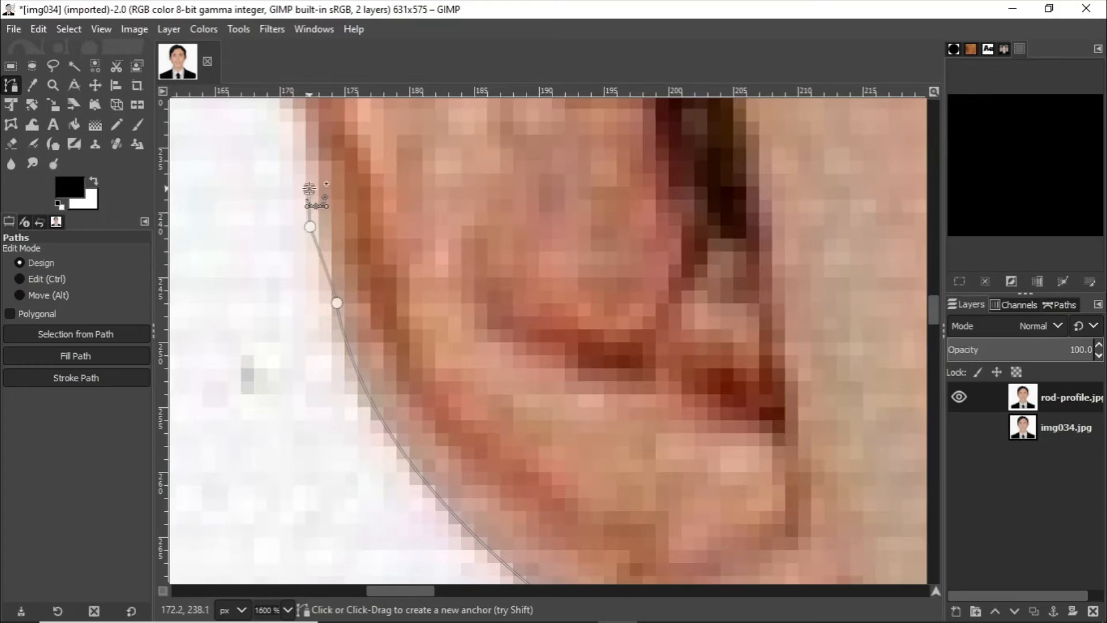
scroll(295, 152, down, 4)
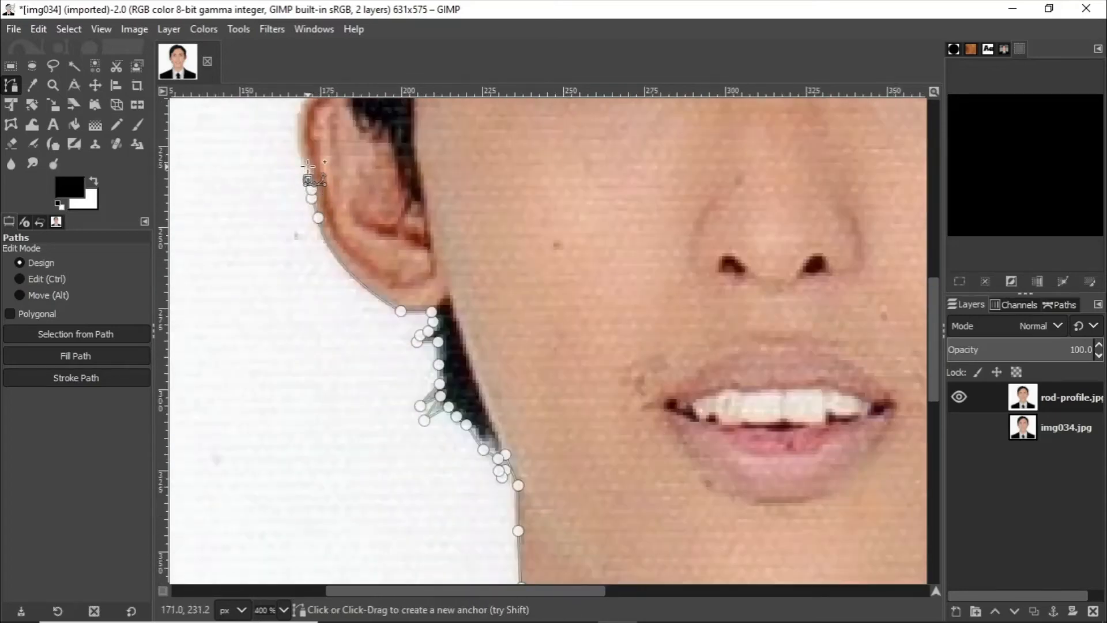
scroll(312, 175, up, 4)
click(292, 141)
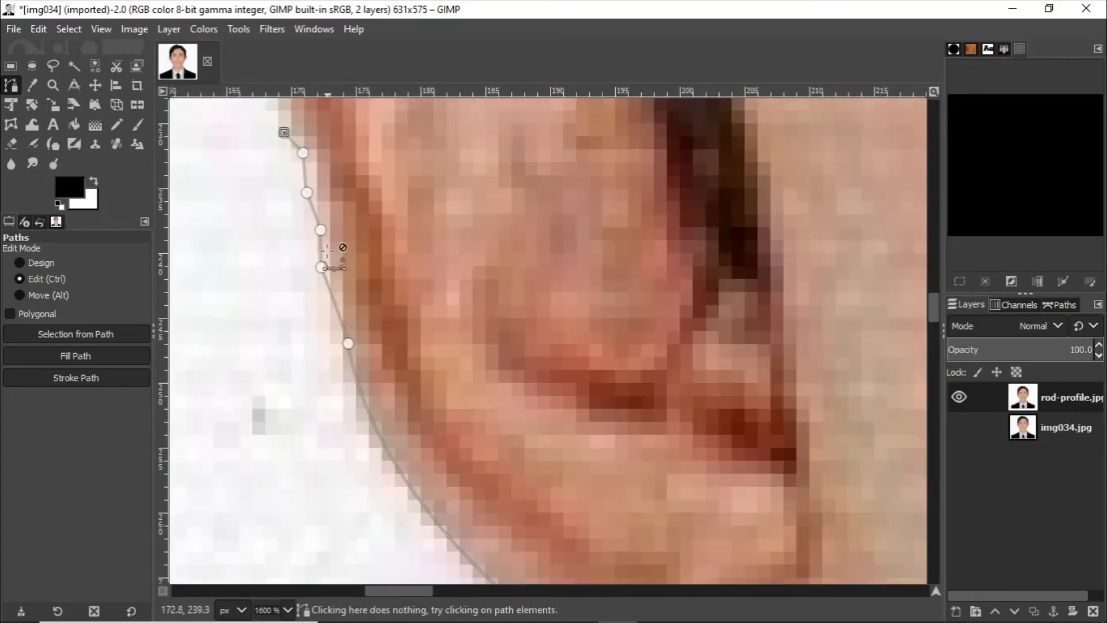
- Curve the path around the upper rim of the ear and collapse the new anchor's leading handle
scroll(292, 139, down, 3)
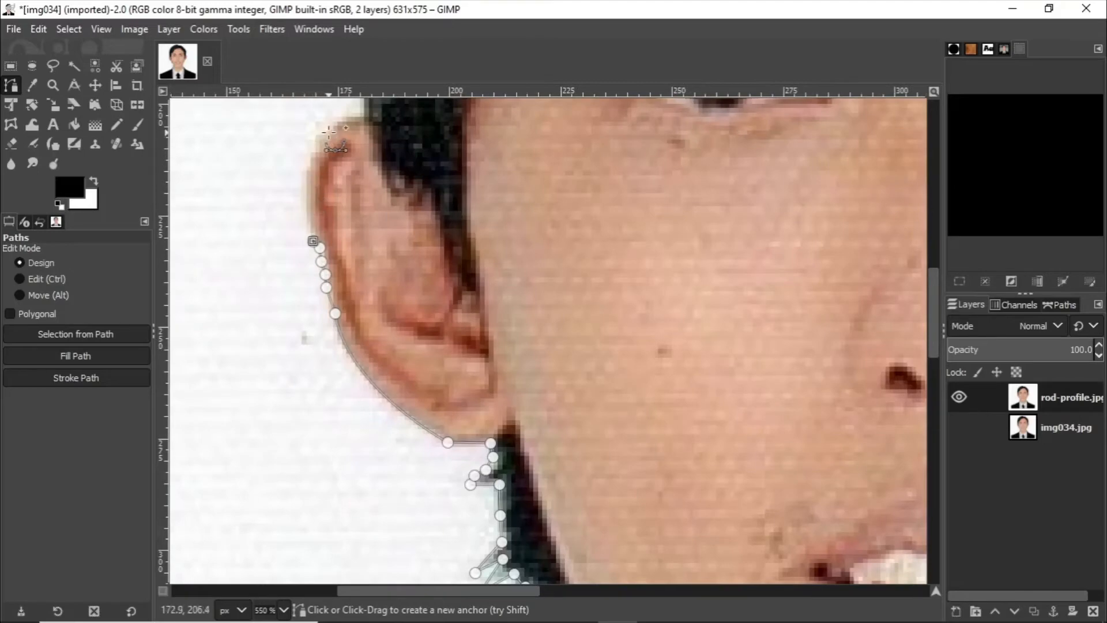
drag(329, 133, 365, 104)
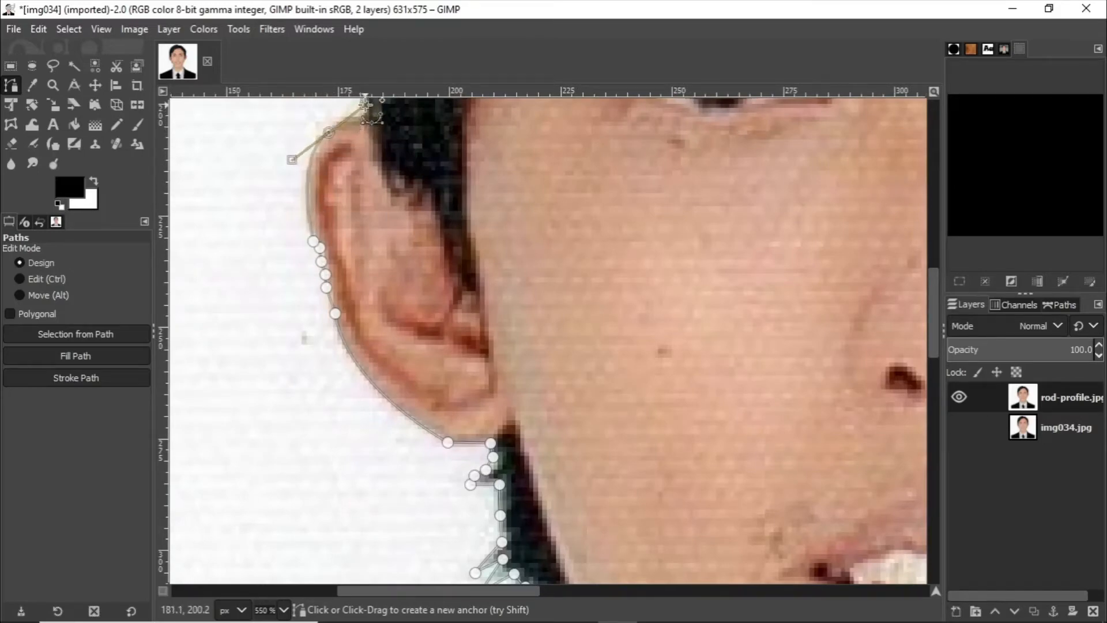
scroll(365, 104, up, 3)
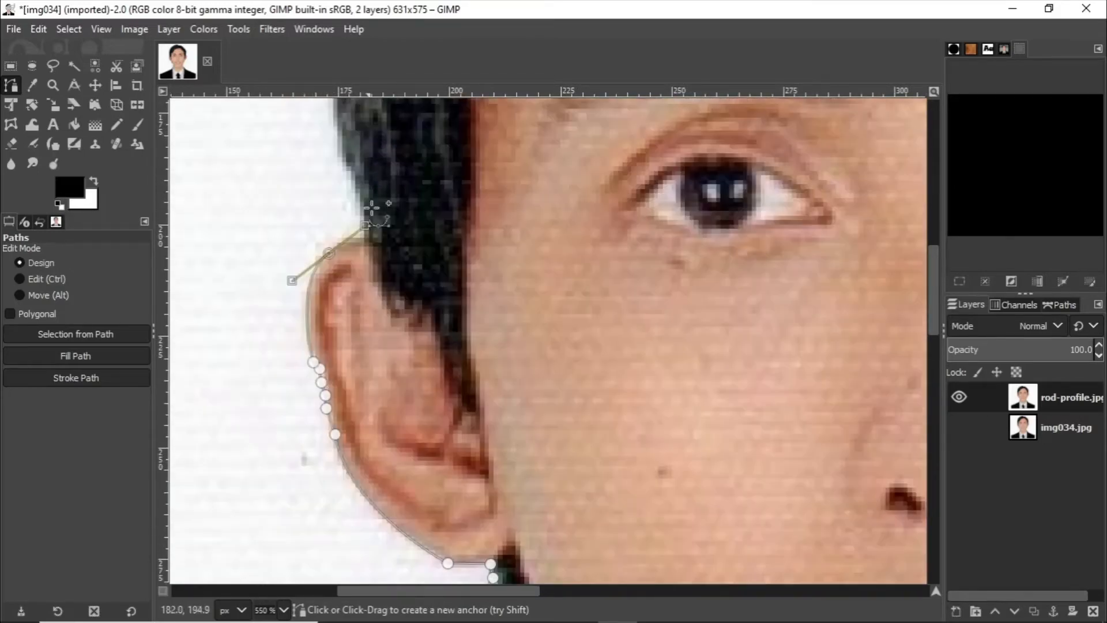
drag(365, 226, 332, 252)
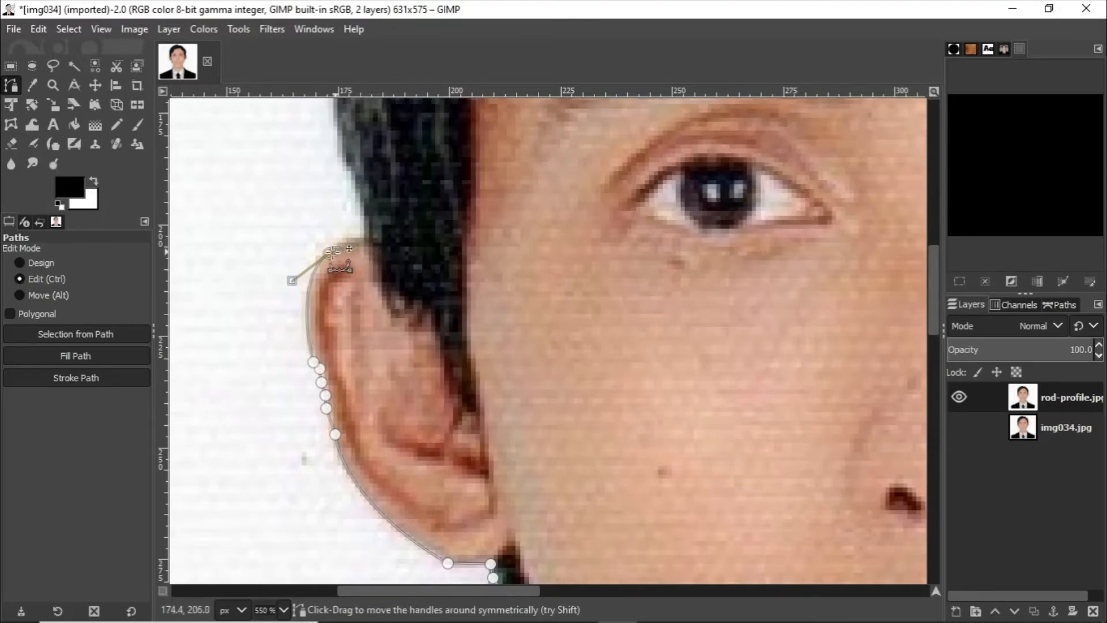
- Add three anchors along the top edge of the ear towards the hair
scroll(330, 252, up, 3)
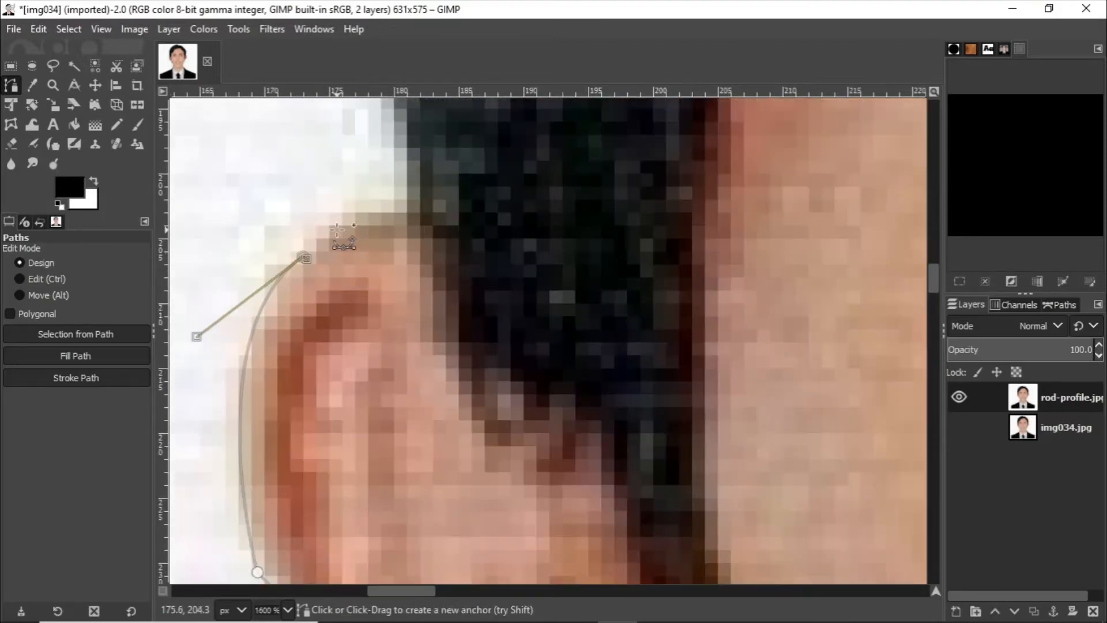
click(337, 229)
click(356, 223)
click(383, 233)
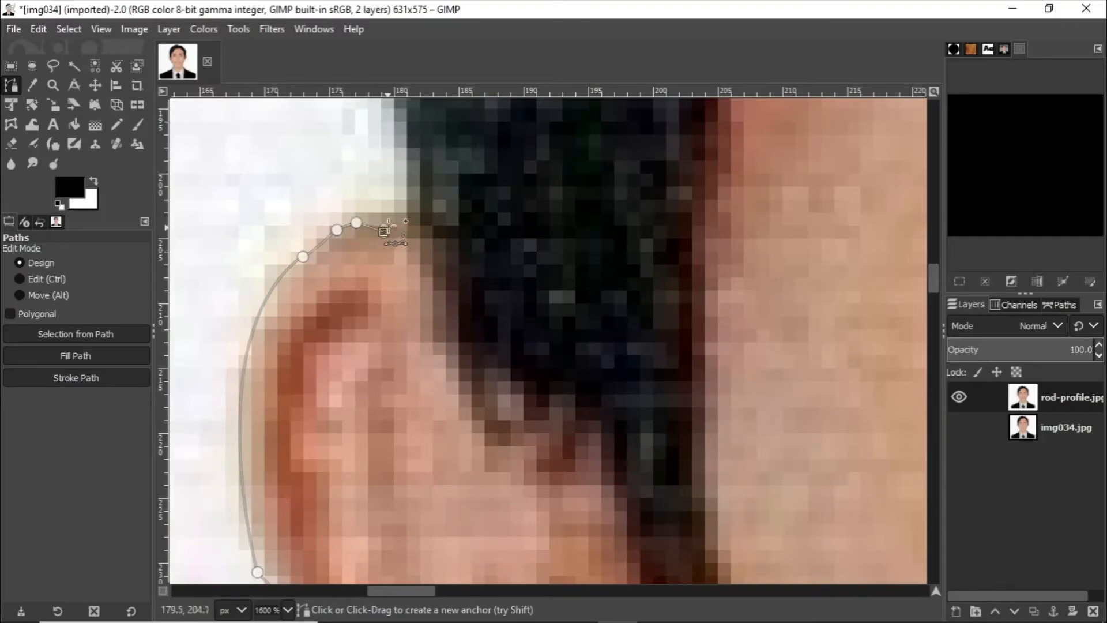
drag(394, 216, 402, 225)
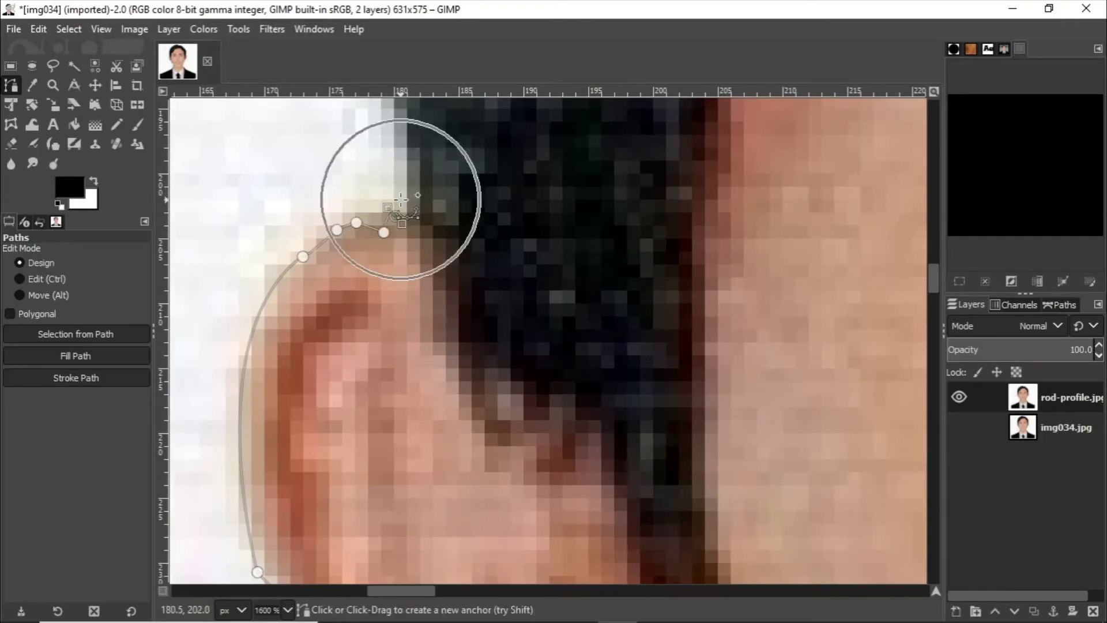
key(ctrl)
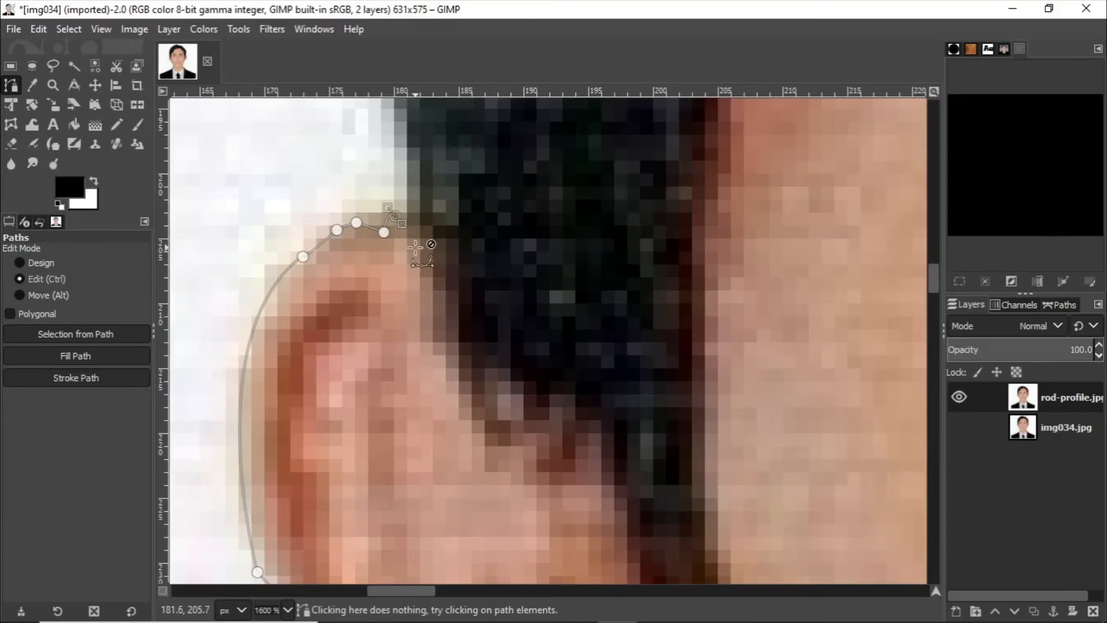
key(ctrl+z)
- Continue the path from where the ear meets the hair up the lower outer edge of the side hair
click(402, 222)
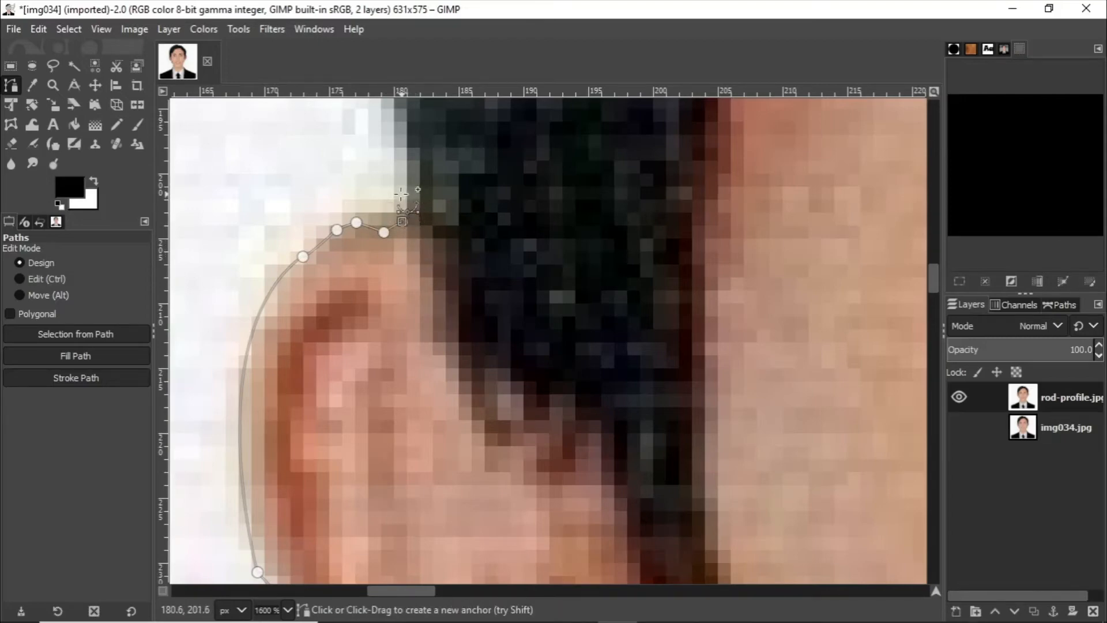
ctrl+scroll(397, 179, up, 2)
ctrl+scroll(403, 184, down, 4)
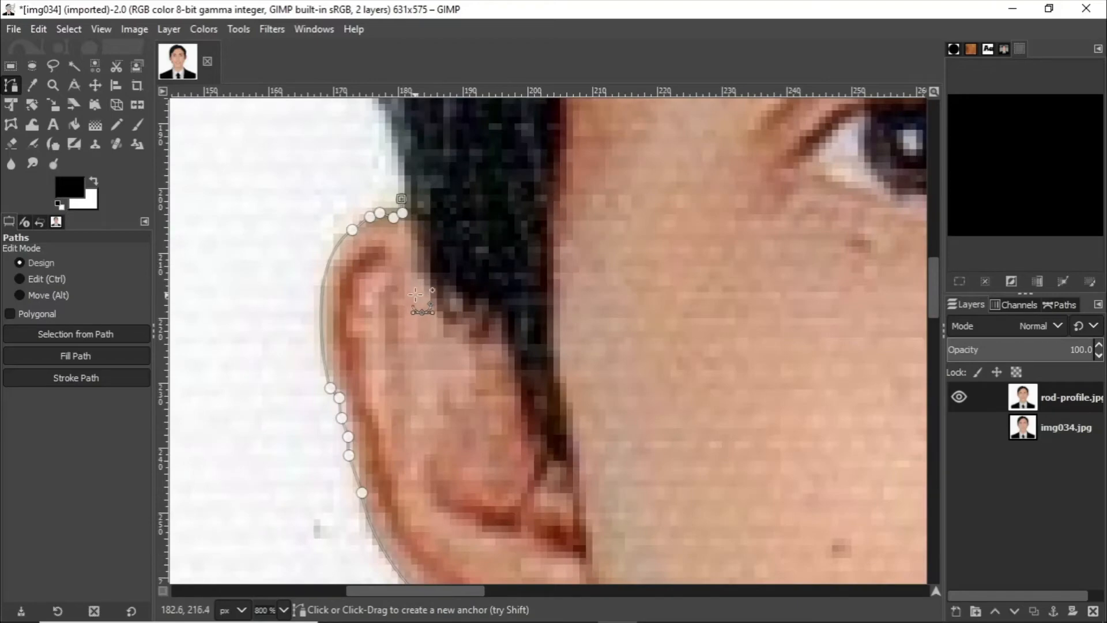
scroll(415, 295, up, 6)
scroll(404, 346, down, 4)
scroll(404, 347, up, 4)
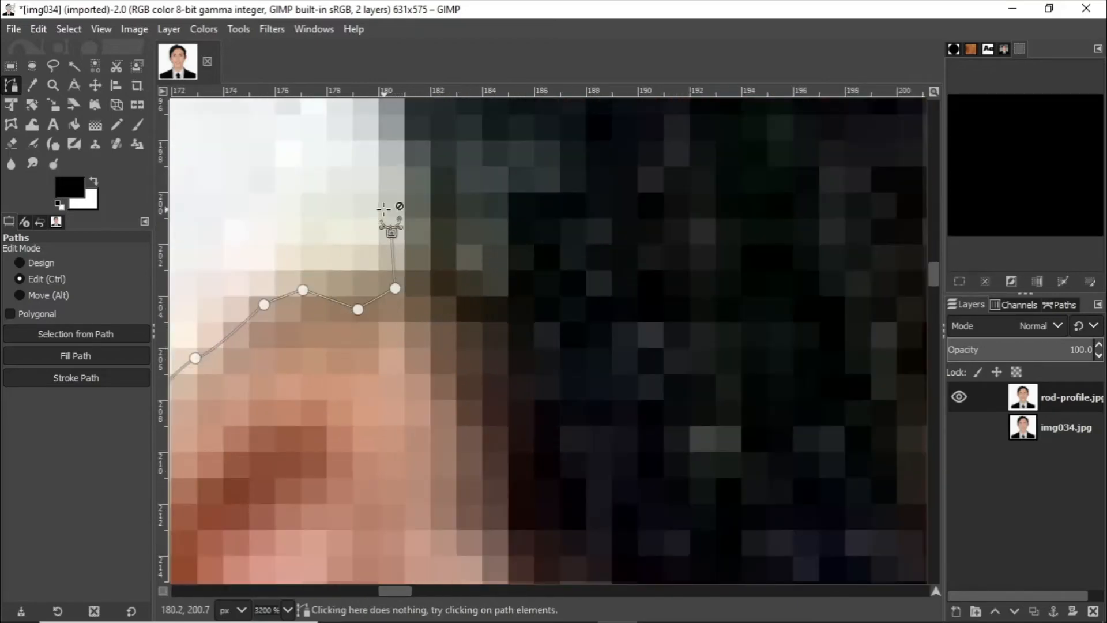
click(391, 233)
scroll(433, 229, down, 3)
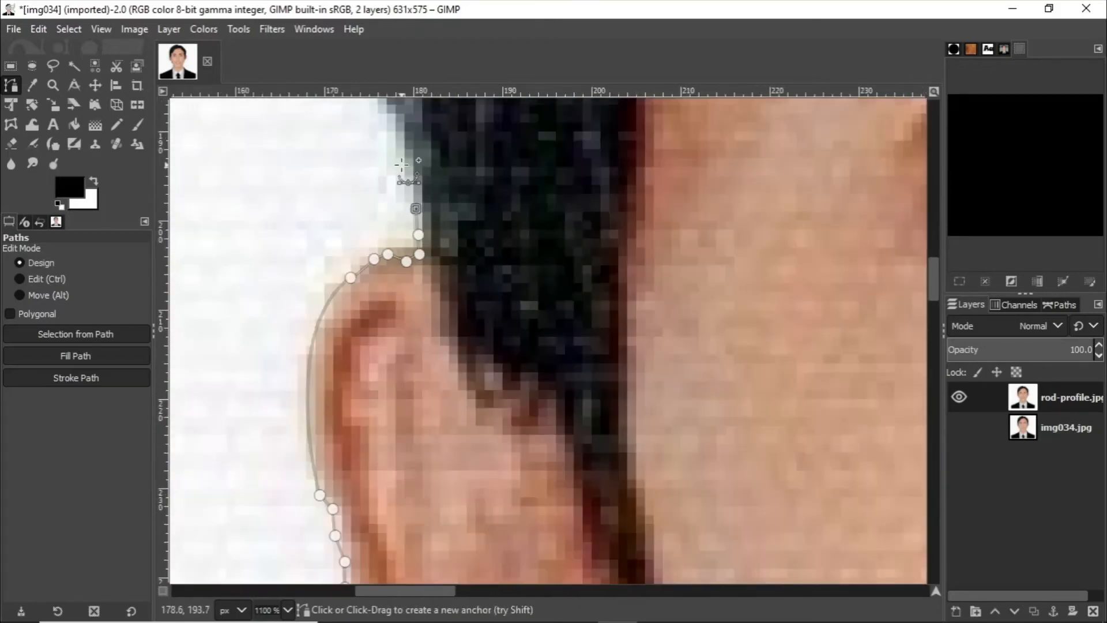
click(402, 164)
click(394, 134)
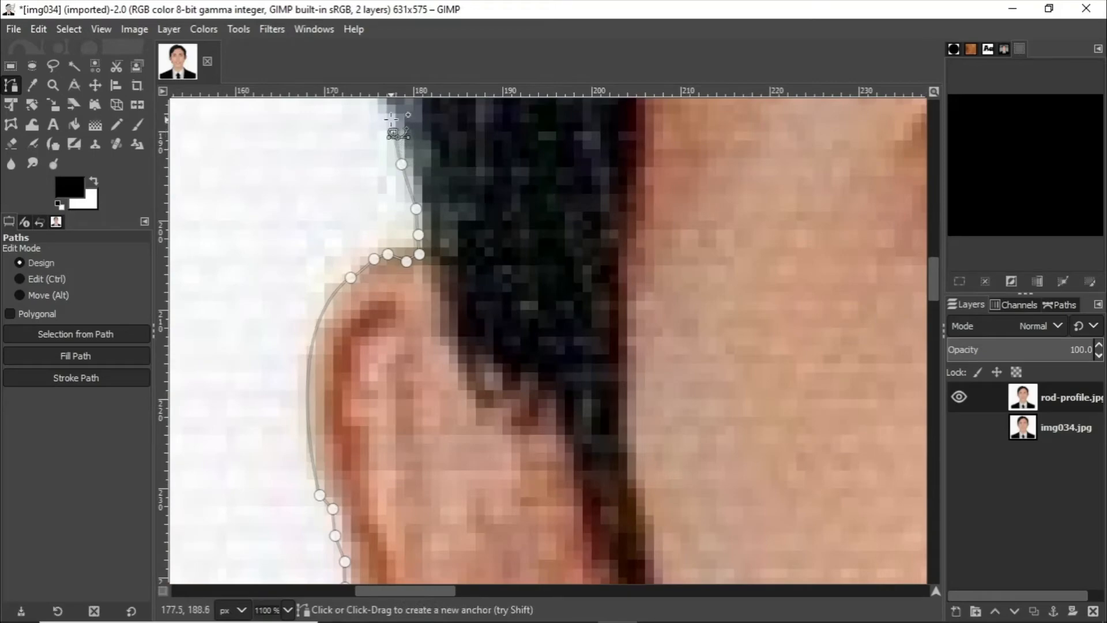
- Extend the path in a curve up the side hair's outer edge and collapse the new anchor's leading handle
scroll(392, 173, up, 4)
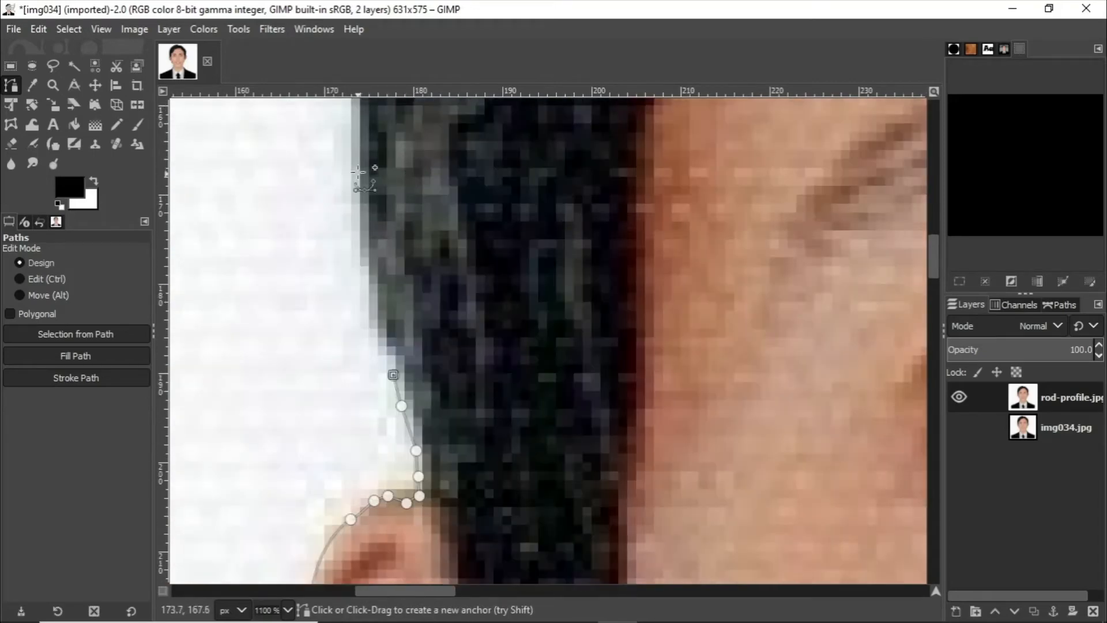
drag(358, 172, 364, 107)
scroll(369, 173, up, 4)
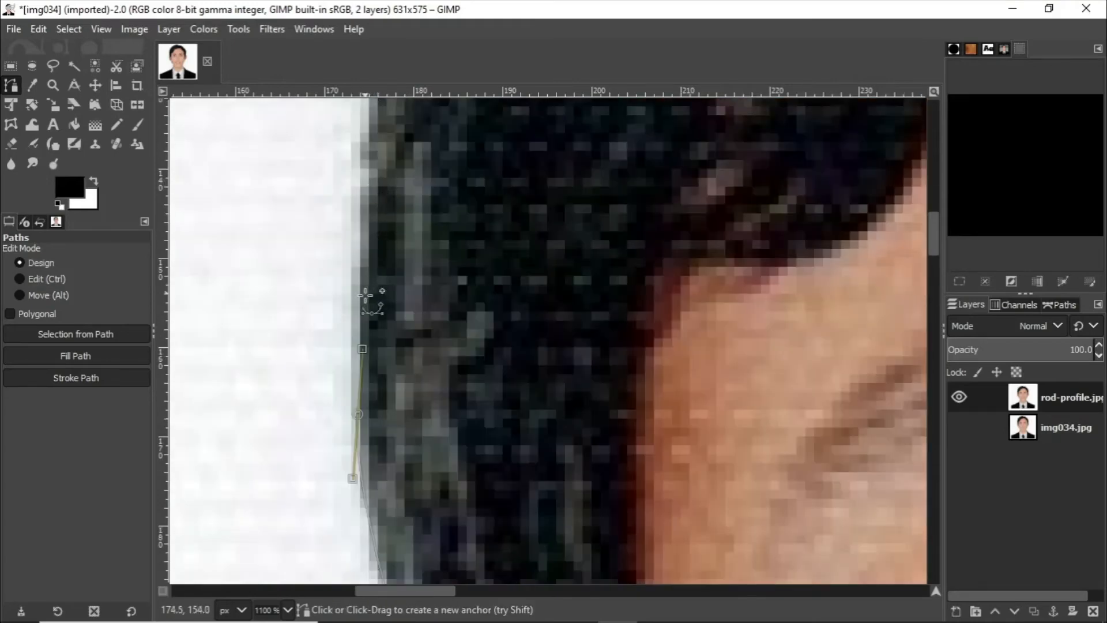
key(ctrl)
drag(361, 349, 358, 414)
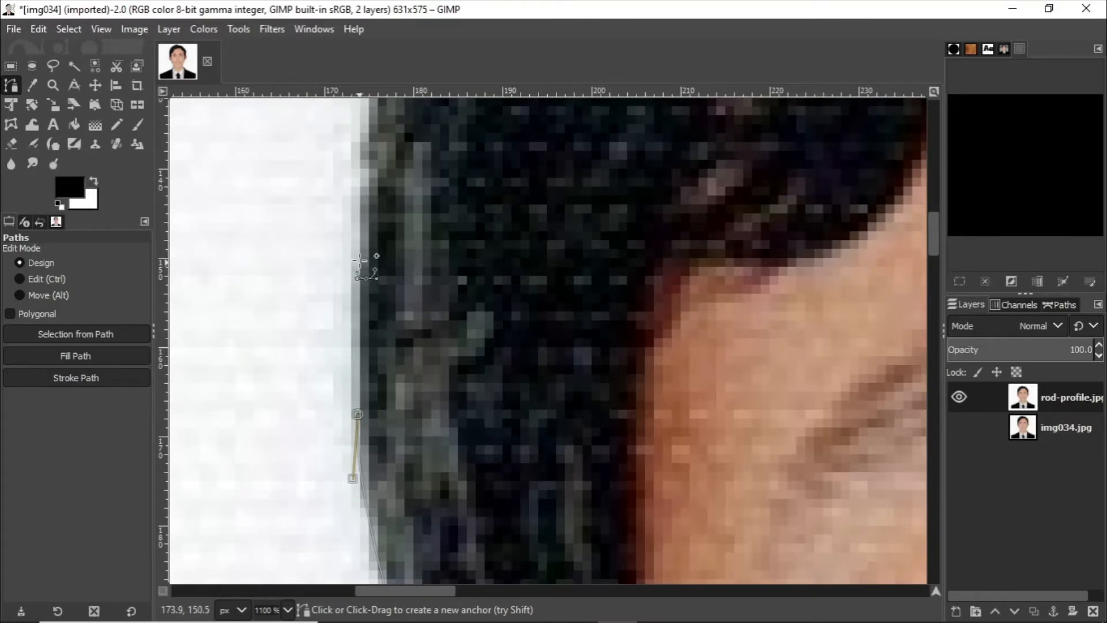
- Extend the path up the middle stretch of the side hair's outer edge with closely spaced anchors
click(359, 259)
click(366, 125)
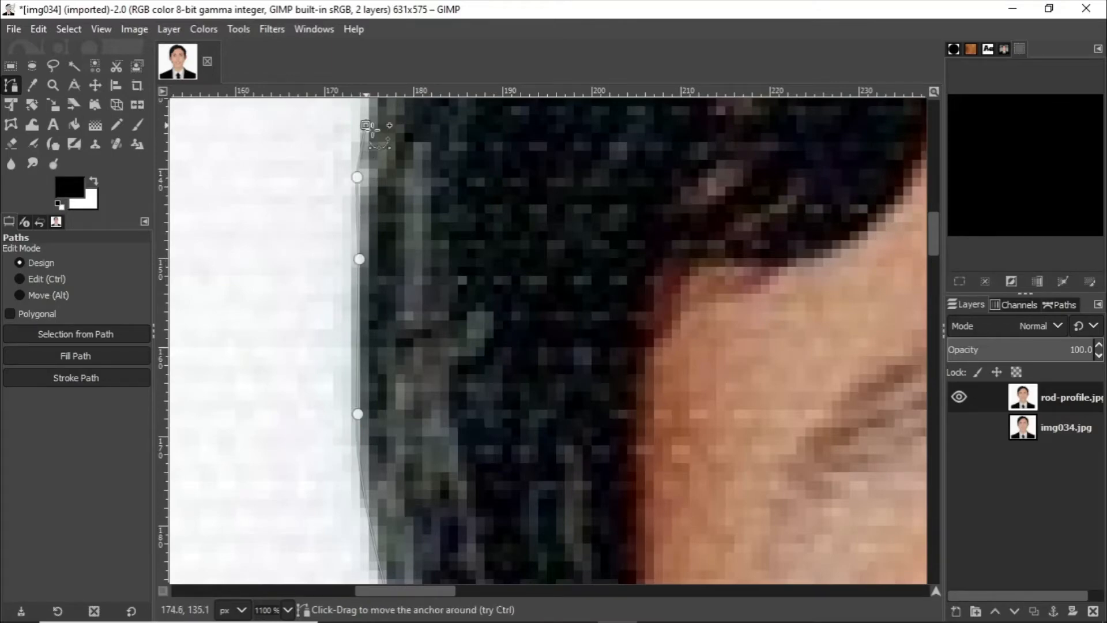
scroll(452, 237, up, 5)
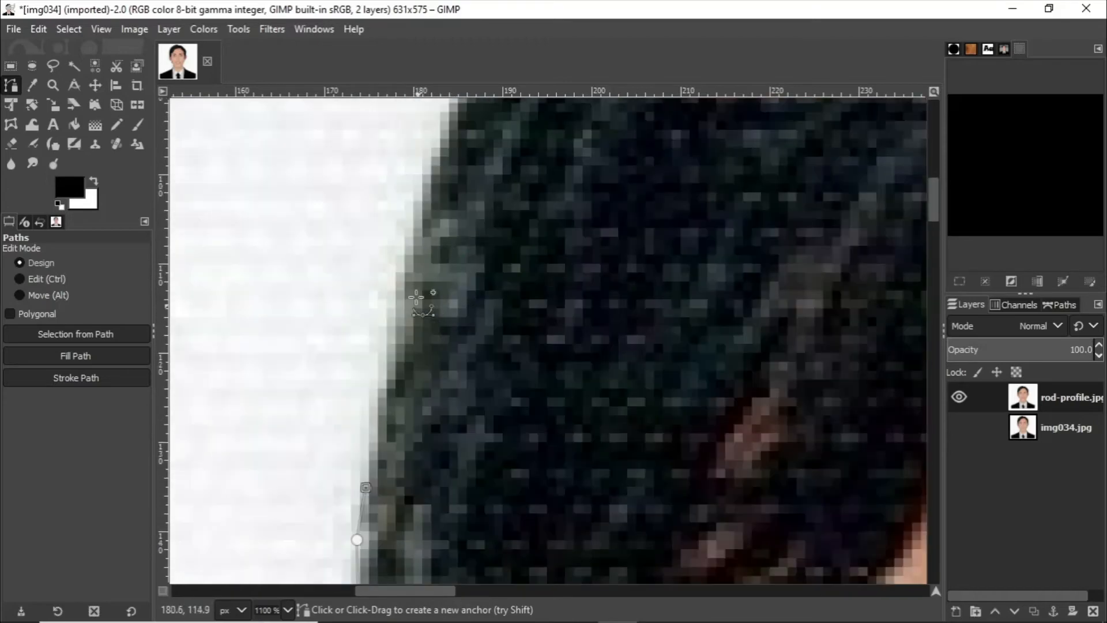
click(407, 238)
click(426, 163)
- Add three anchors along the hair's outer edge where it starts to curve towards the crown
scroll(451, 254, down, 4)
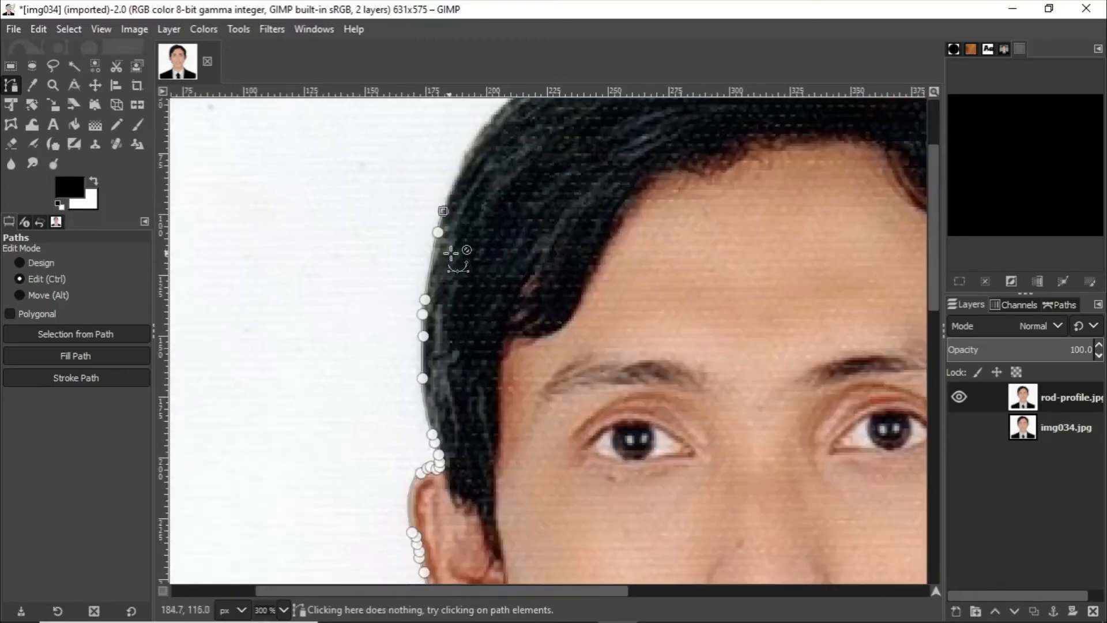
click(455, 181)
click(466, 150)
click(485, 122)
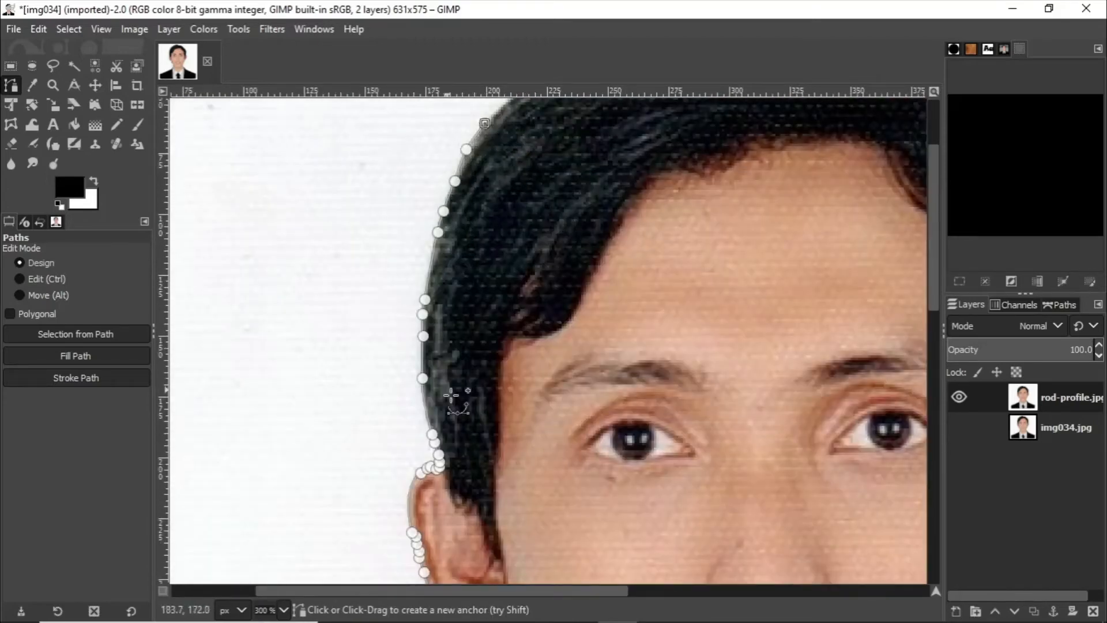
- Continue the path along the sloping top edge of the hair up to its highest point
drag(551, 593, 601, 595)
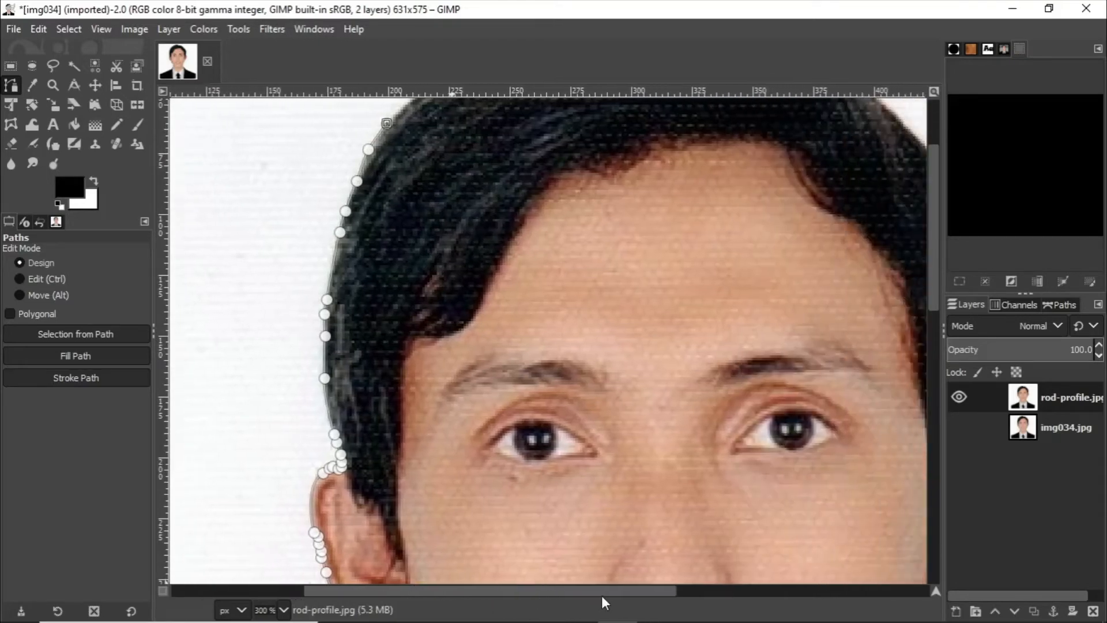
scroll(488, 377, up, 3)
click(440, 211)
click(482, 180)
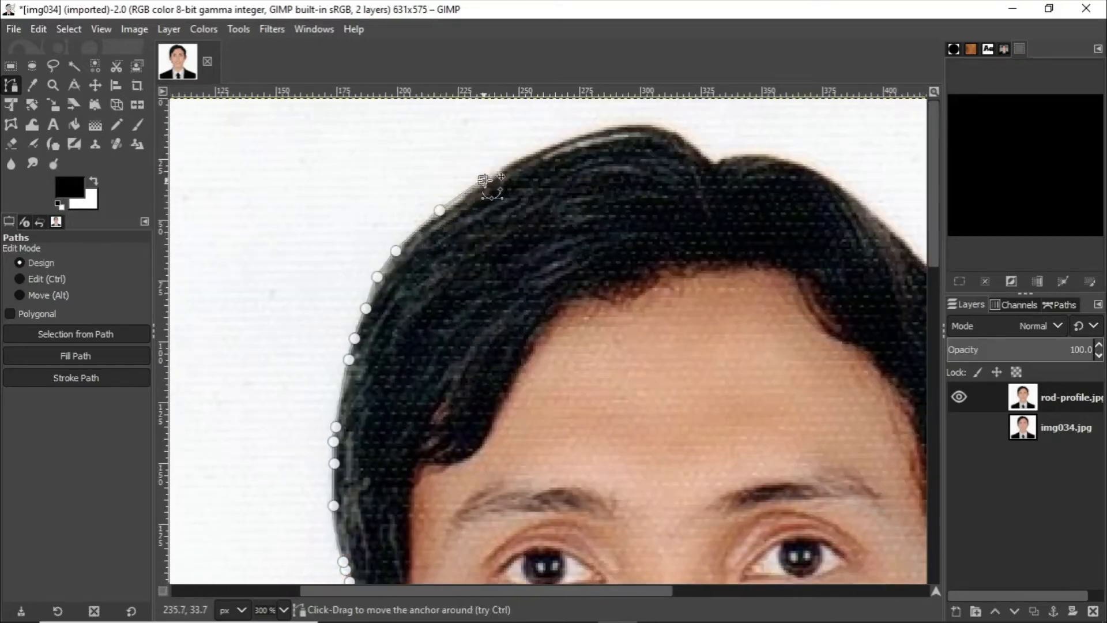
click(534, 154)
click(578, 140)
click(619, 129)
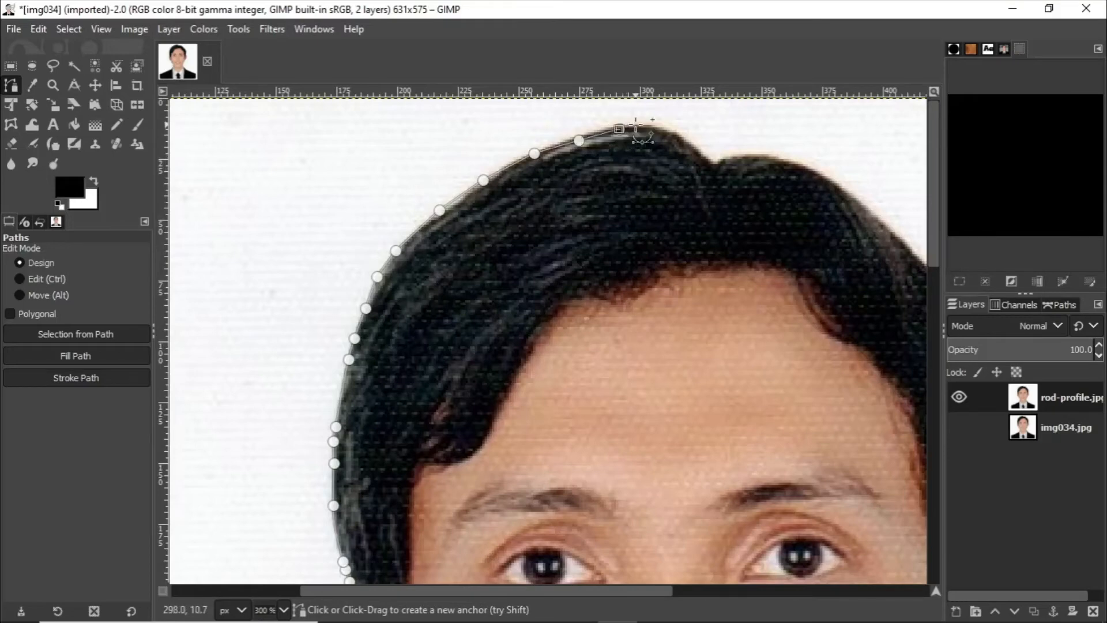
- Carry the path over the hair's peak, into the notch at the parting and up onto the hair beyond it
click(652, 128)
click(690, 147)
click(713, 164)
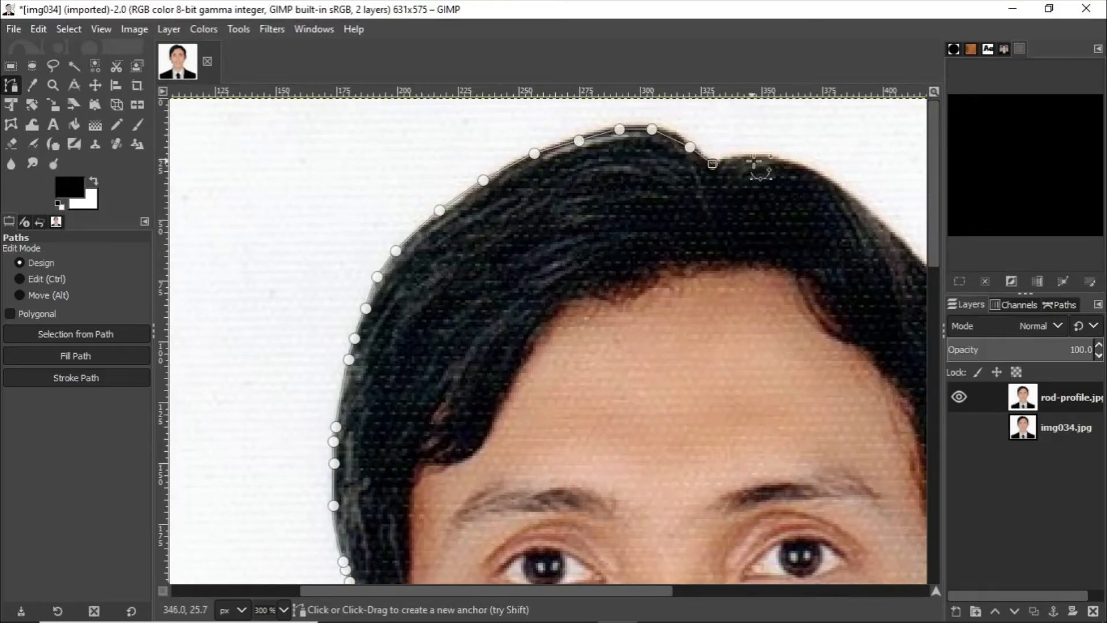
click(759, 157)
- Trace the hair's outer edge from the parting down the opposite side of the head to its widest part
drag(669, 596, 770, 593)
click(625, 178)
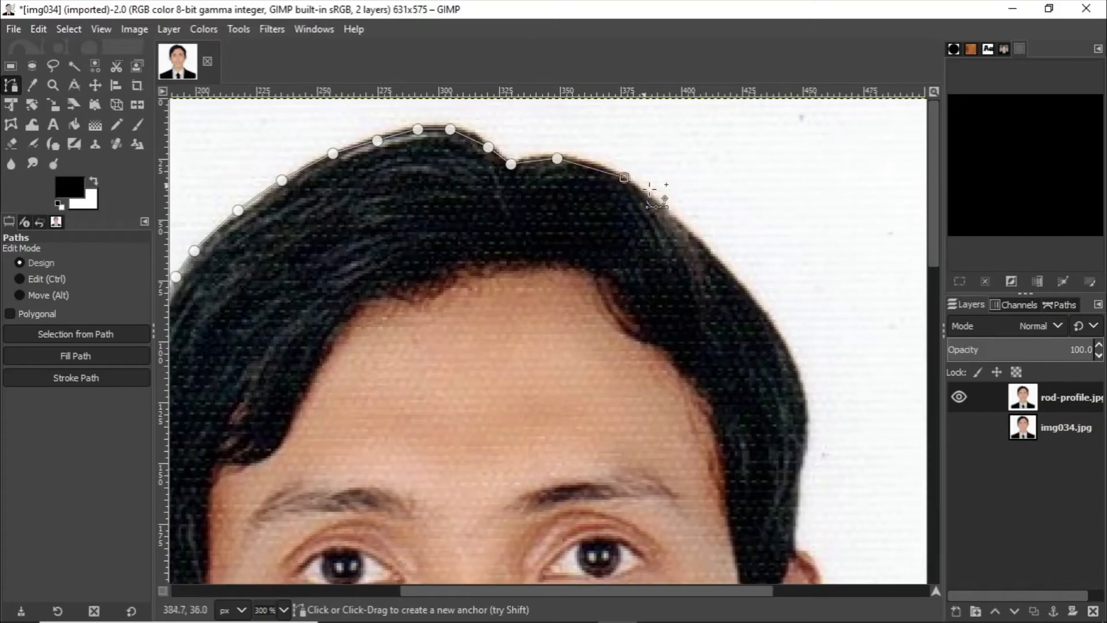
click(680, 222)
click(721, 266)
click(756, 310)
click(782, 350)
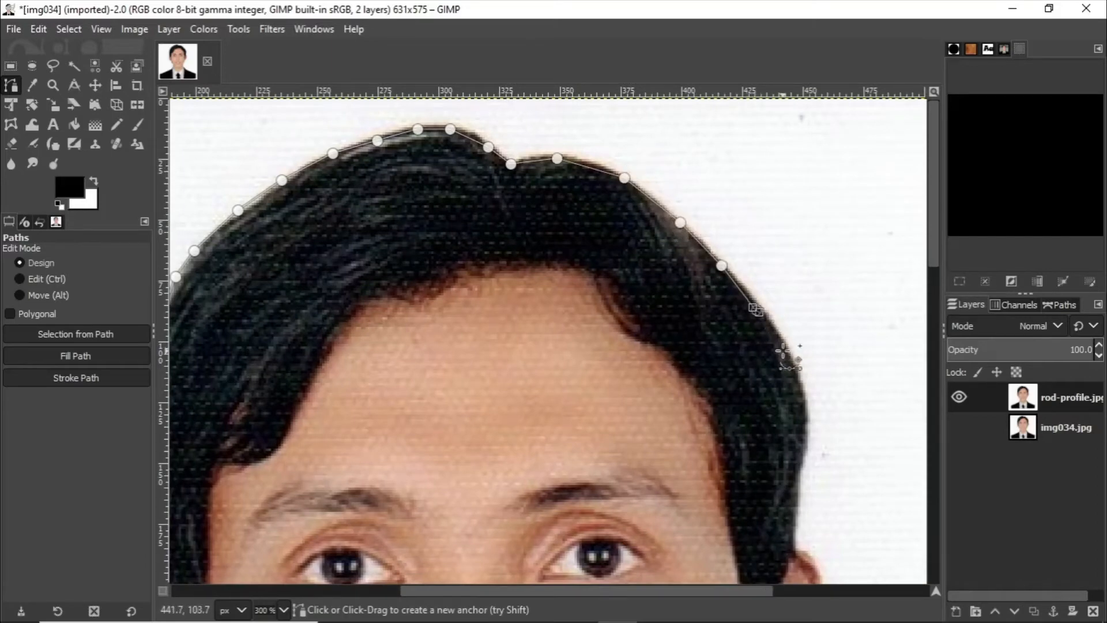
click(800, 387)
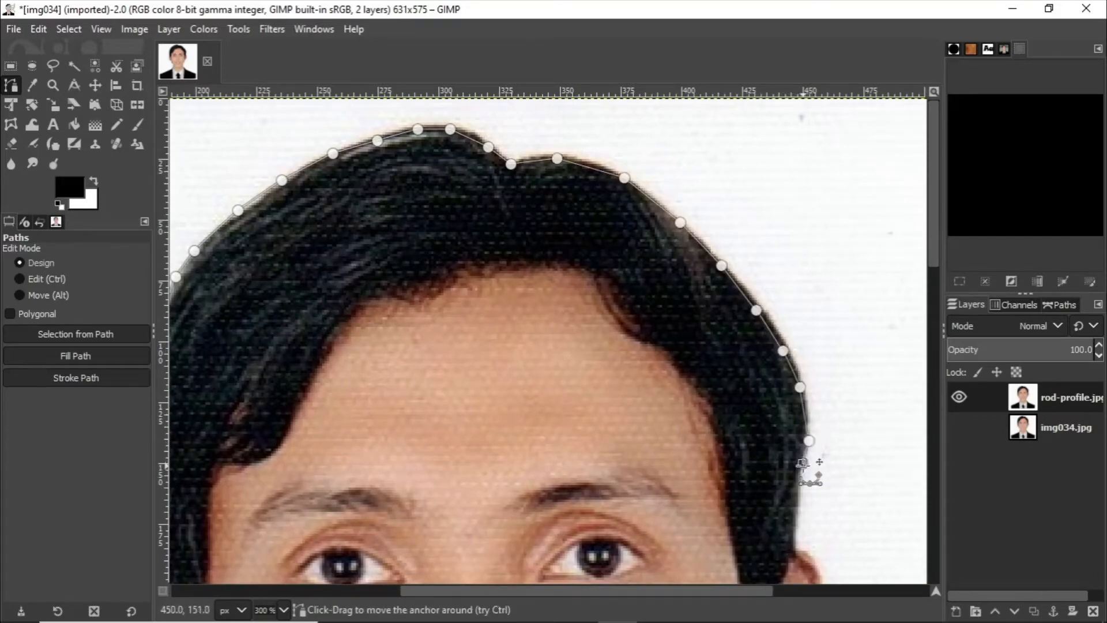
- Bring the path down the side hair to its junction with the second ear, undoing one misplaced anchor and placing it closer in
scroll(793, 475, down, 5)
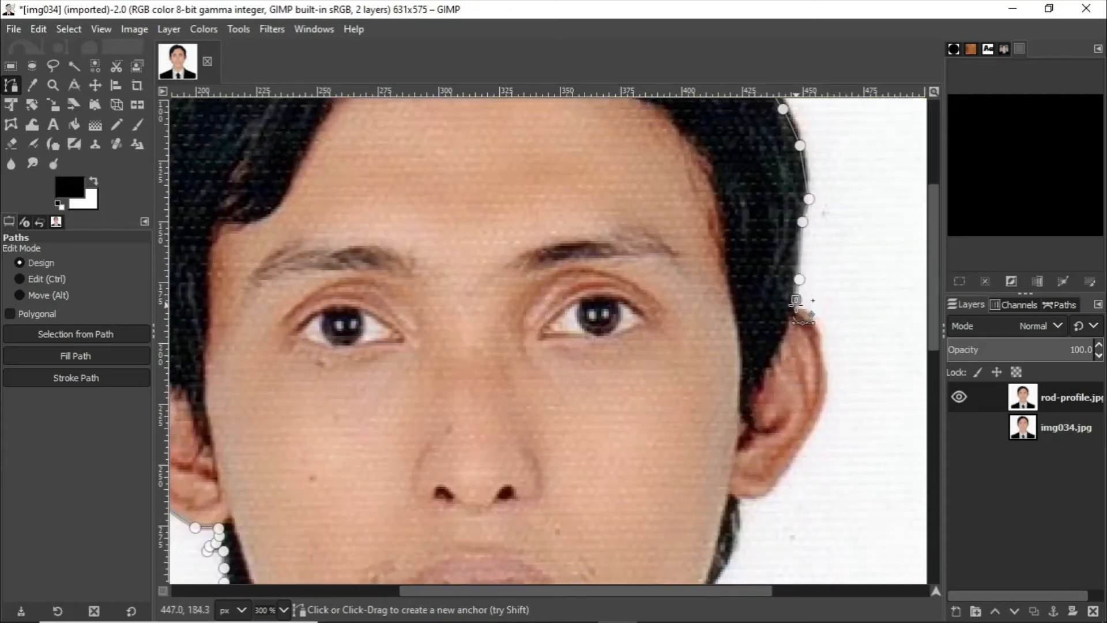
scroll(796, 306, up, 2)
scroll(807, 315, up, 2)
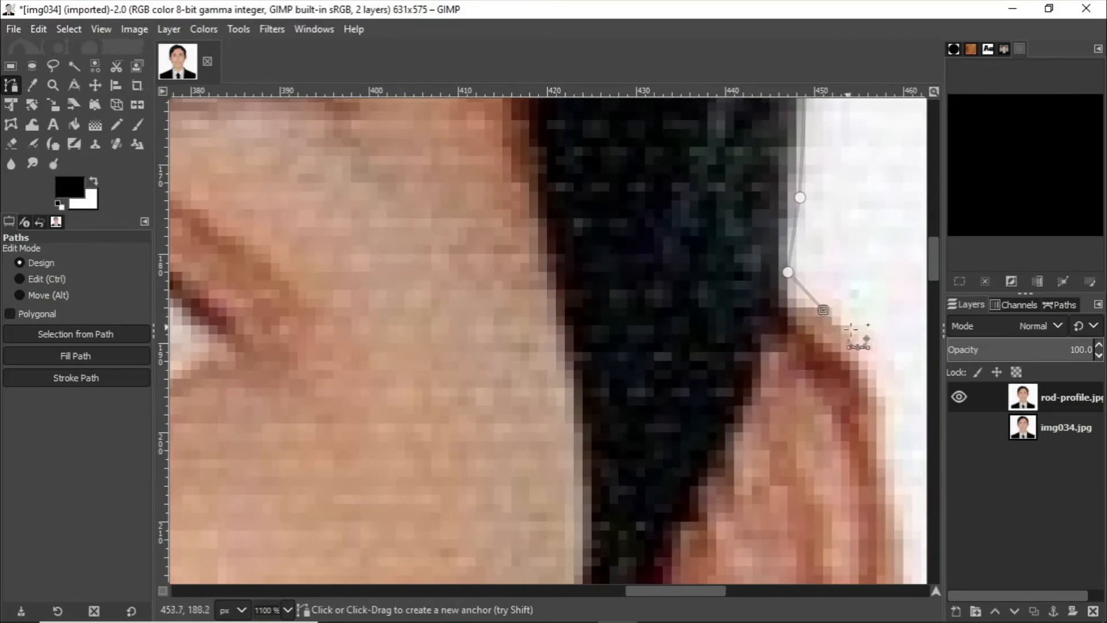
key(ctrl+z)
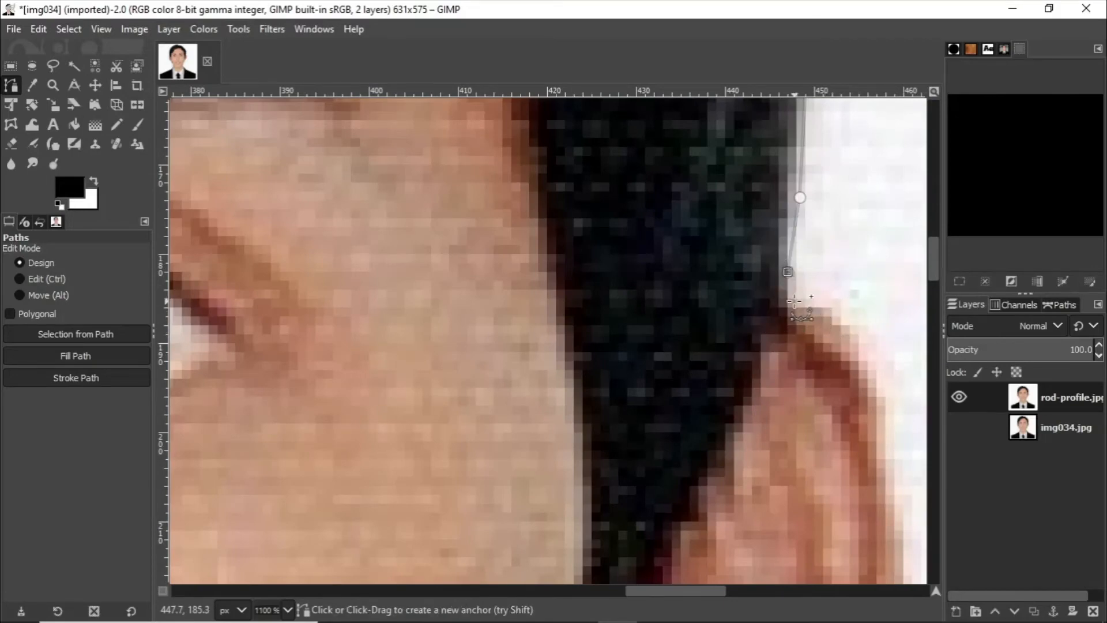
click(790, 297)
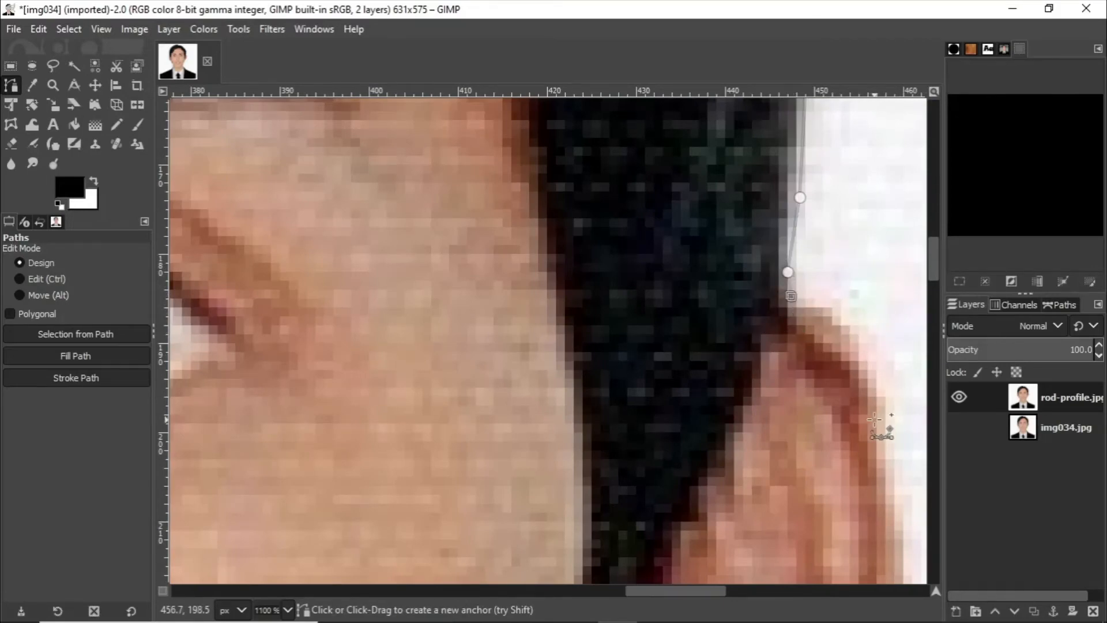
- Curve the path around the second ear's upper rim with a collapsed leading handle and continue down the middle of its outer edge
scroll(900, 477, down, 3)
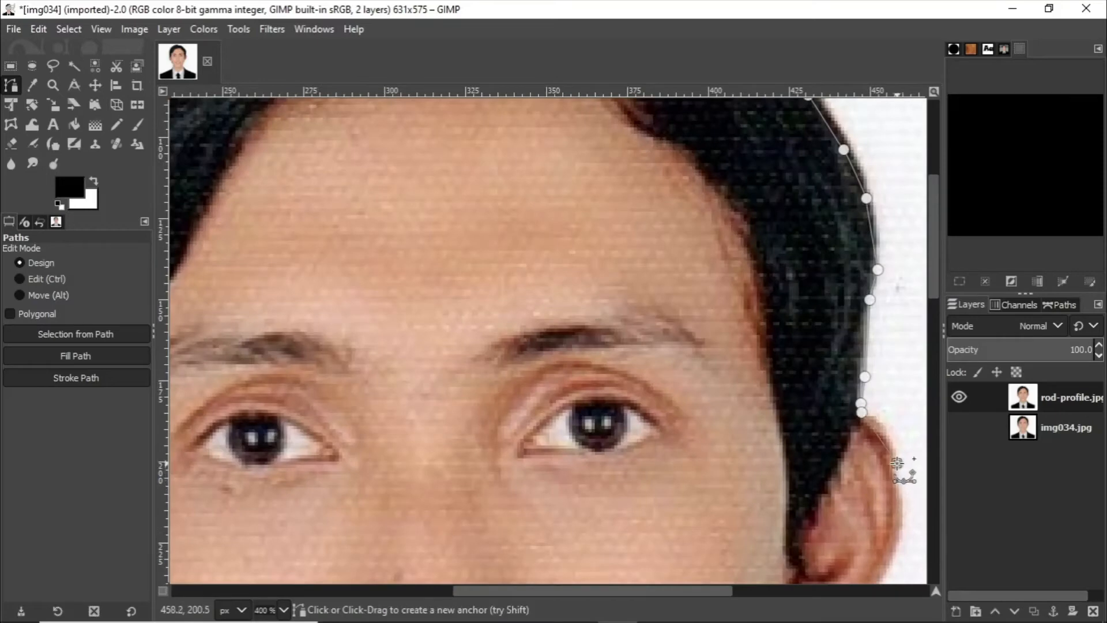
drag(898, 464, 897, 507)
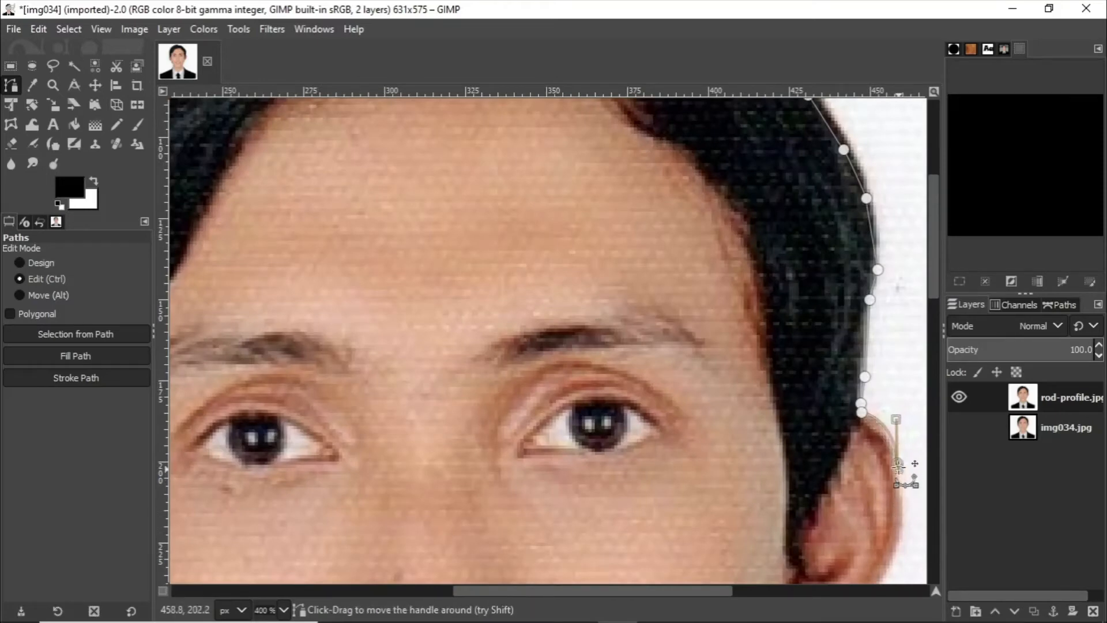
scroll(880, 455, down, 5)
scroll(880, 451, up, 2)
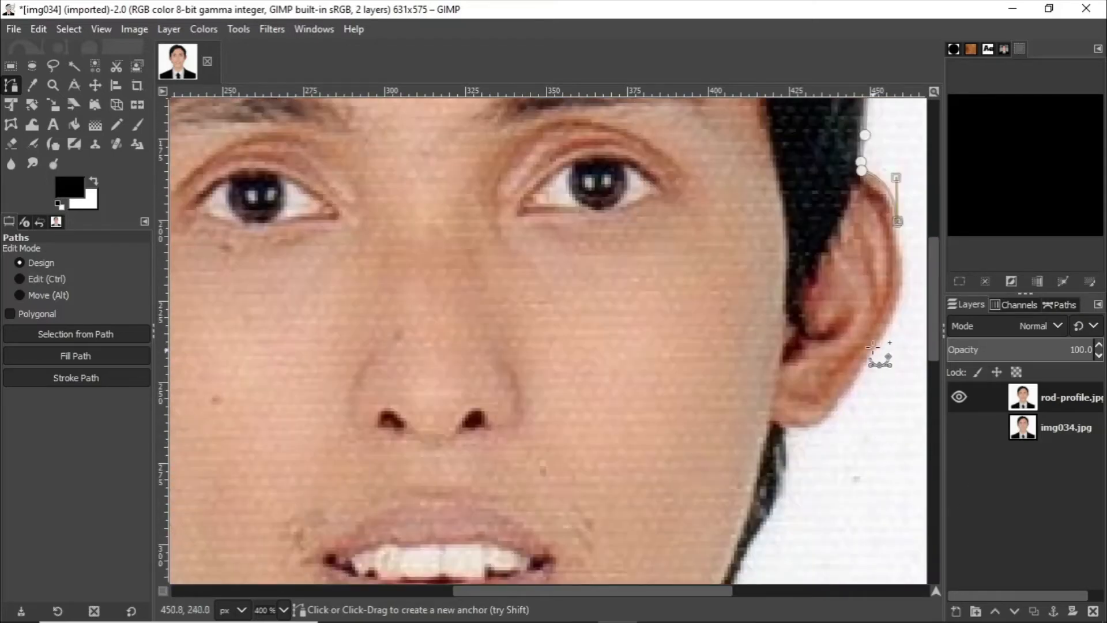
click(904, 271)
click(896, 307)
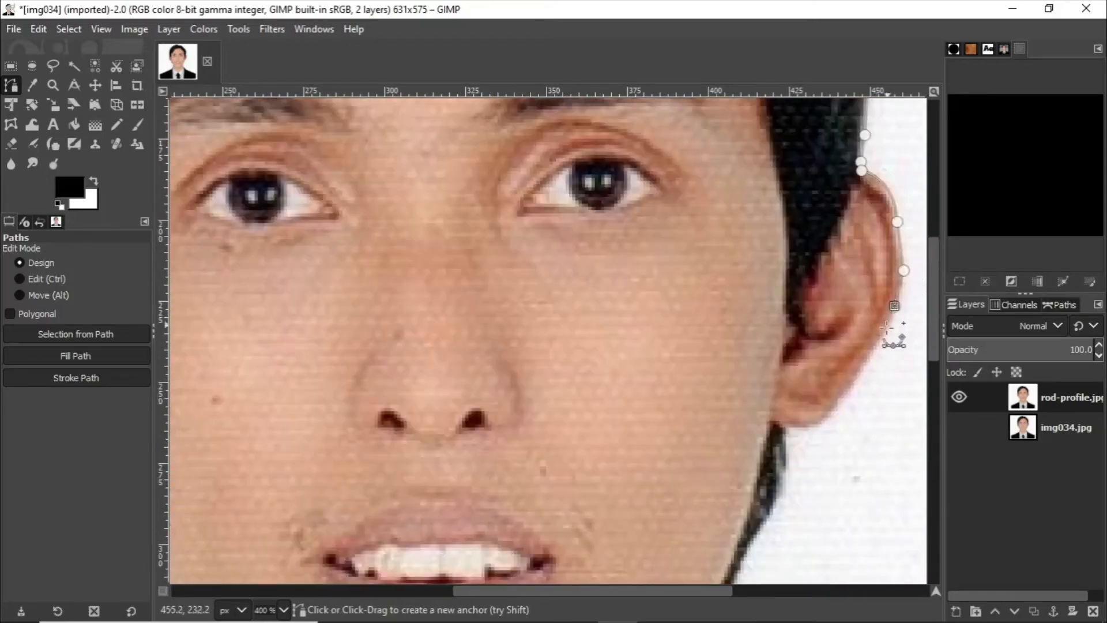
- Continue the path down the ear's lower edge and around the lobe to the hair behind it
click(879, 349)
click(854, 387)
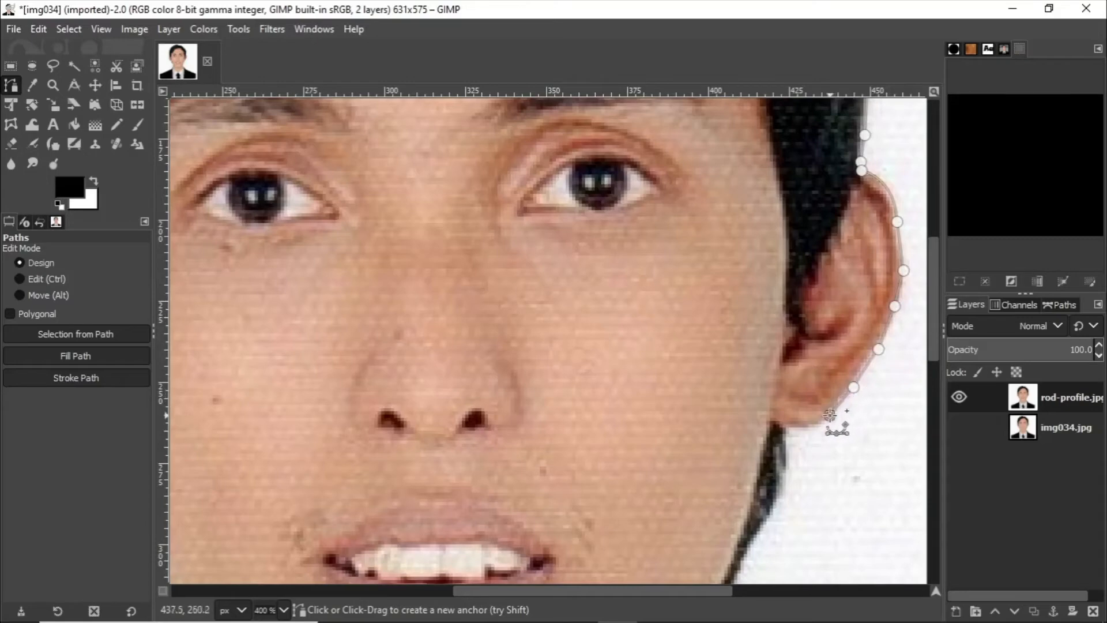
click(830, 416)
click(786, 430)
- Trace the outer edge of the dark hair below the earlobe with five anchors
scroll(798, 442, up, 3)
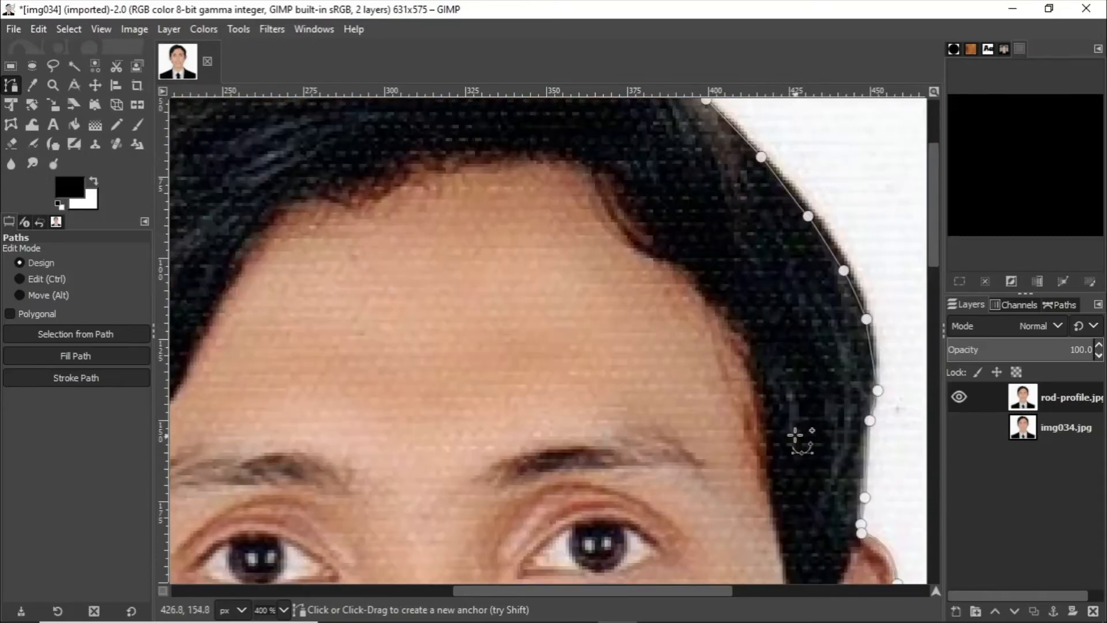
scroll(798, 443, down, 5)
scroll(797, 369, up, 2)
scroll(808, 425, down, 2)
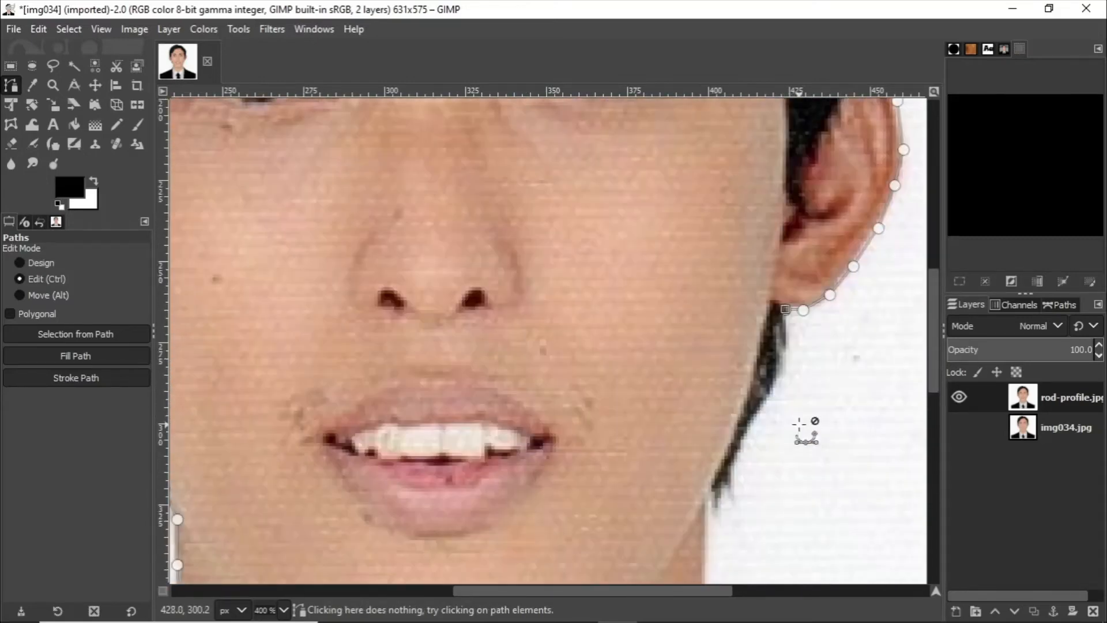
ctrl+scroll(803, 413, up, 2)
click(770, 221)
click(777, 281)
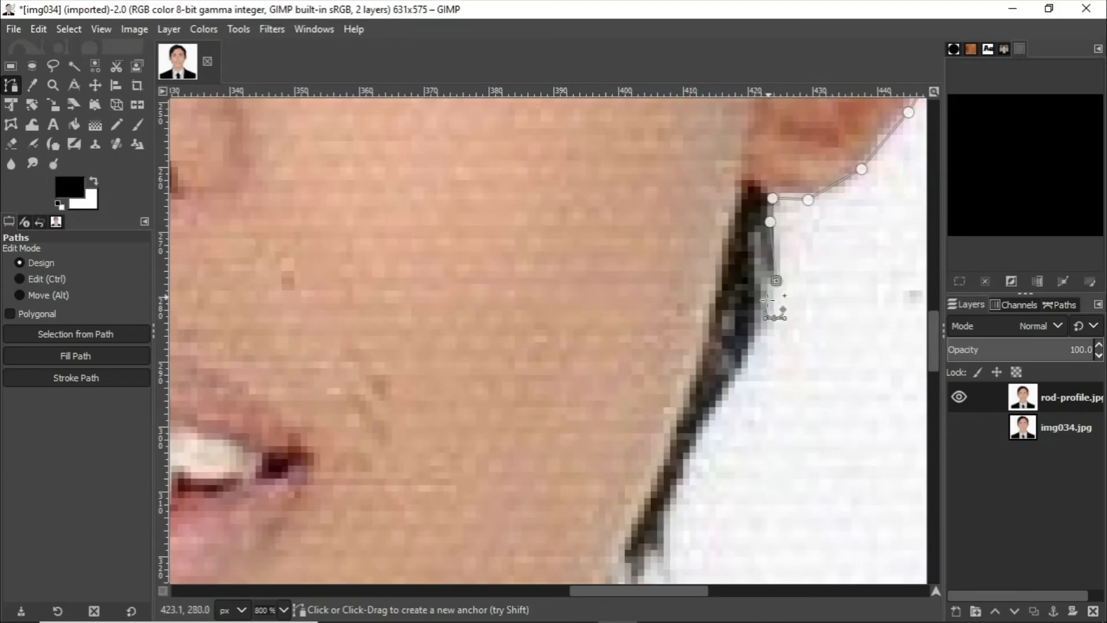
click(761, 311)
click(743, 366)
click(721, 402)
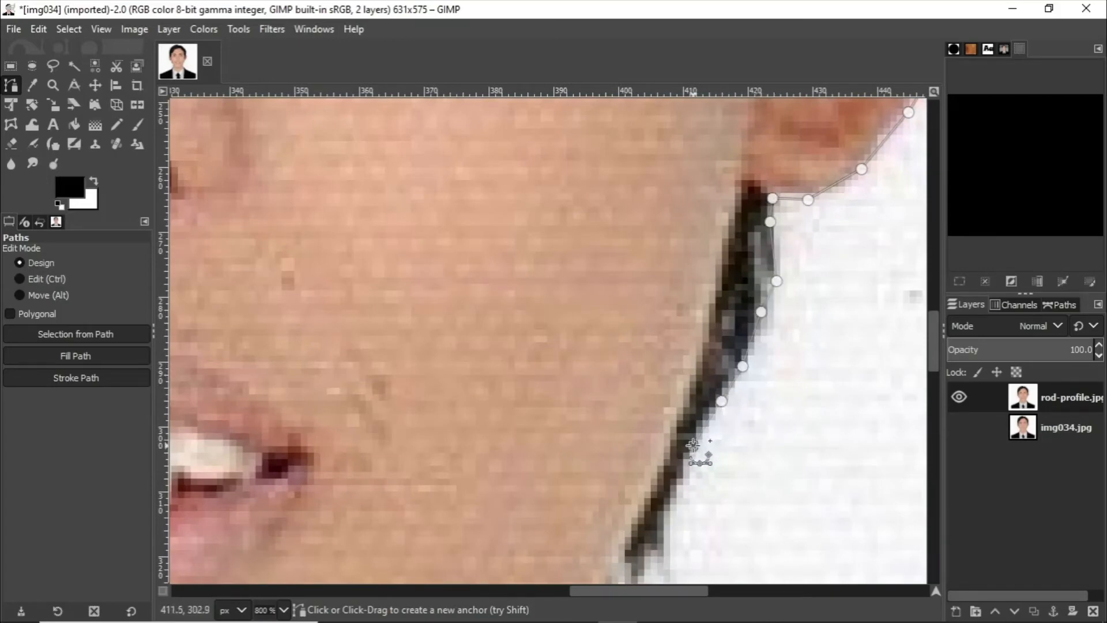
- Extend the path down the narrowing hair strand along the jaw to its tip
click(693, 446)
scroll(698, 450, down, 4)
click(650, 301)
click(634, 347)
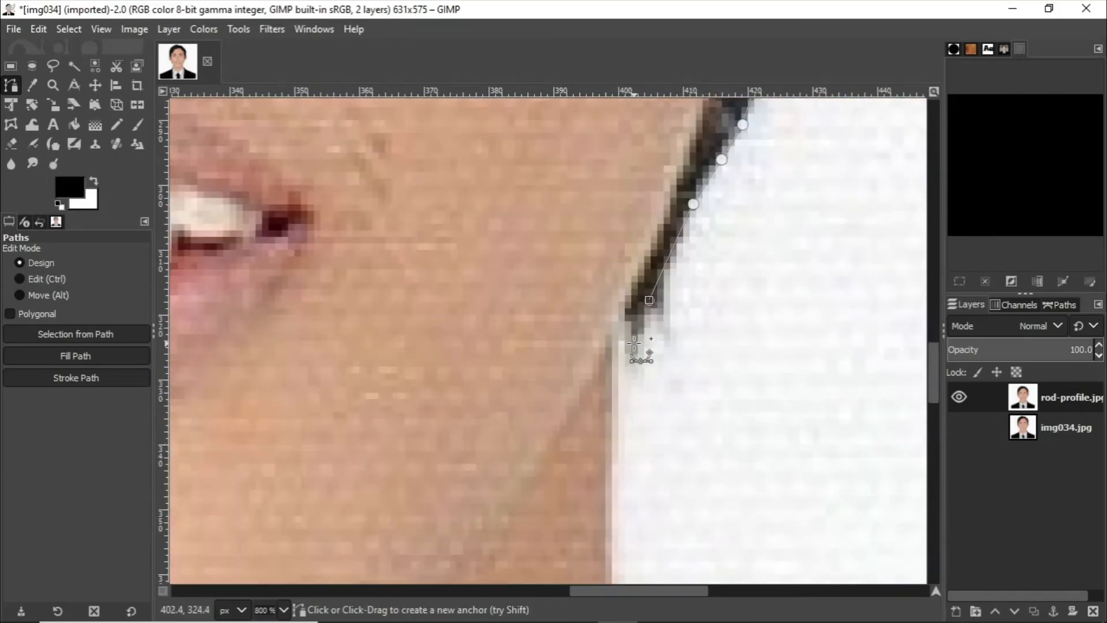
- Turn the path around the strand's tip to the jaw and down the upper edge of the neck
click(620, 322)
click(624, 370)
key(ctrl)
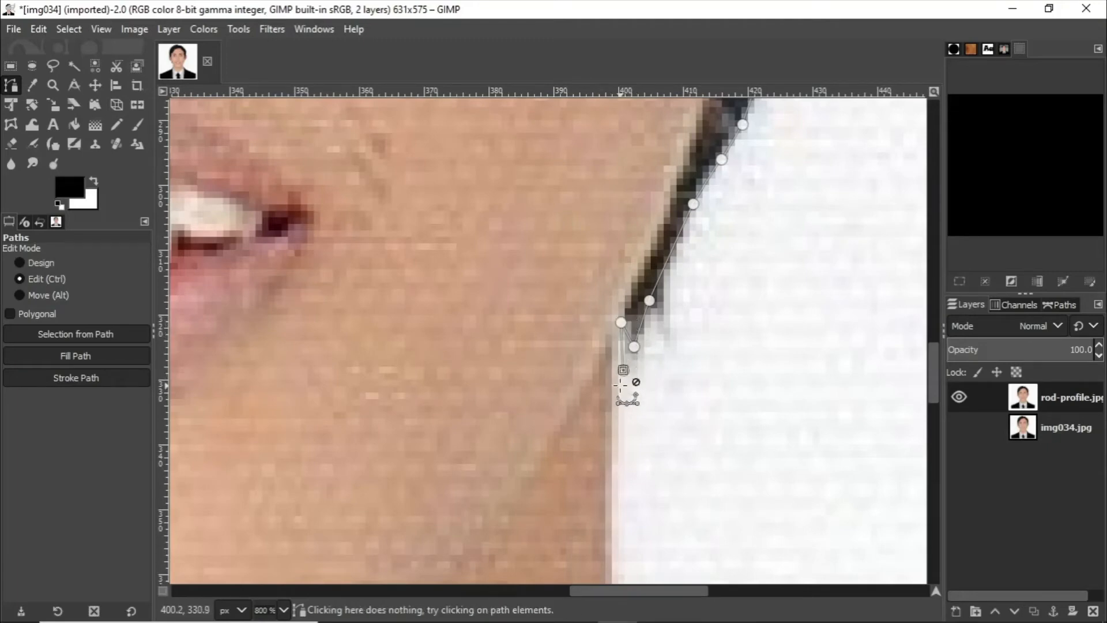
click(610, 341)
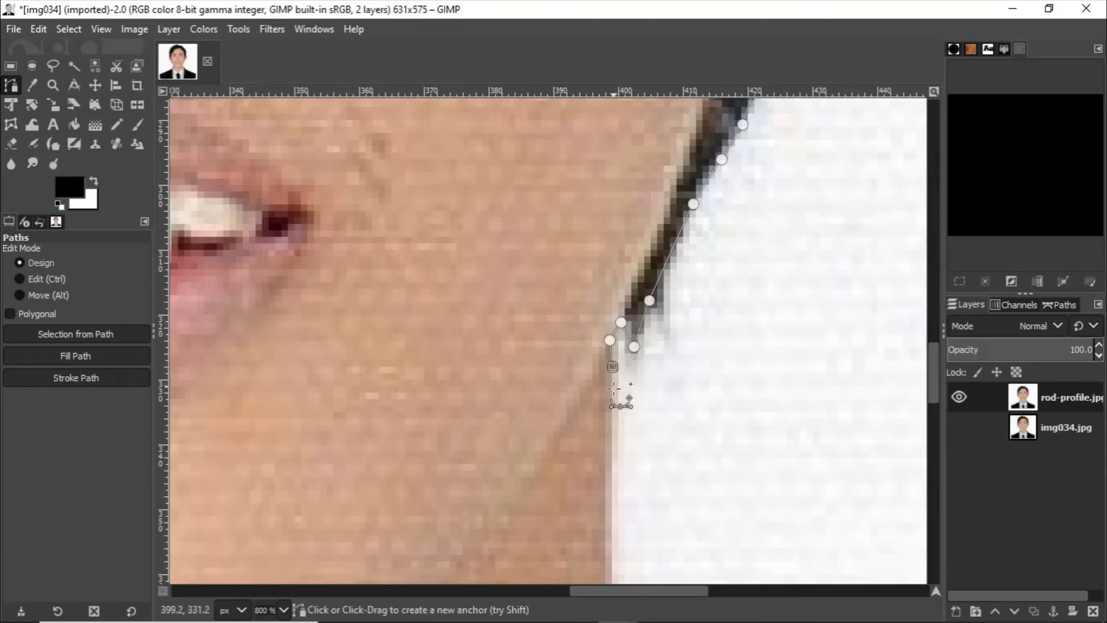
click(614, 367)
click(610, 446)
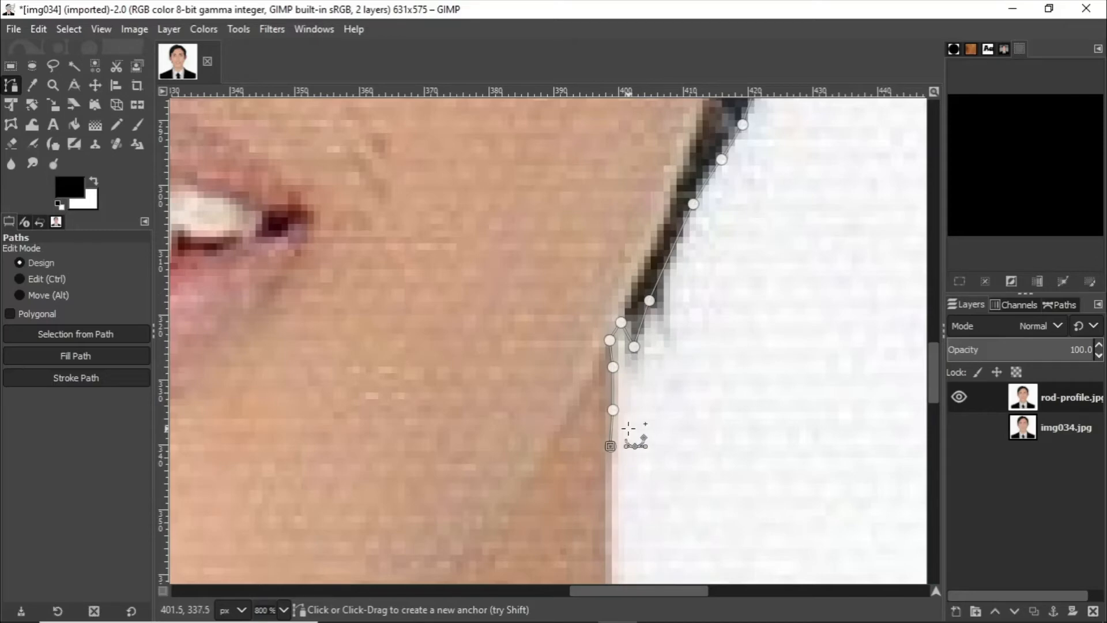
- Continue the path down the neck to the shirt collar and onto the start of the jacket's edge
scroll(628, 427, down, 5)
click(612, 351)
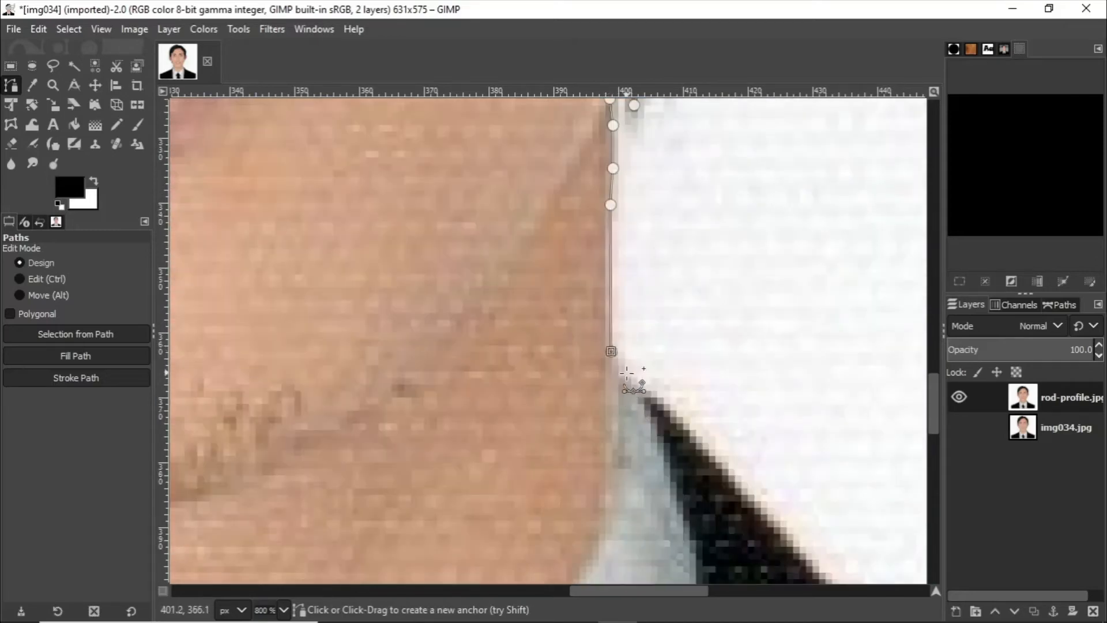
click(629, 377)
click(694, 434)
- Trace the jacket's upper edge from the collar along the shoulder line to the shoulder's outer corner
scroll(705, 430, down, 5)
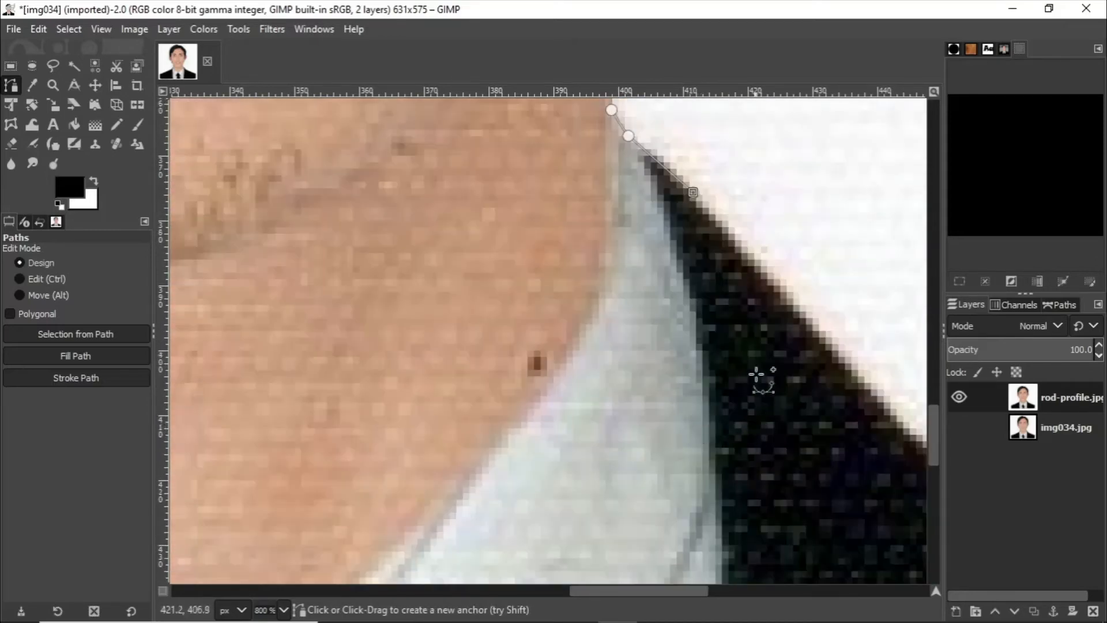
scroll(824, 346, down, 5)
ctrl+scroll(894, 339, down, 4)
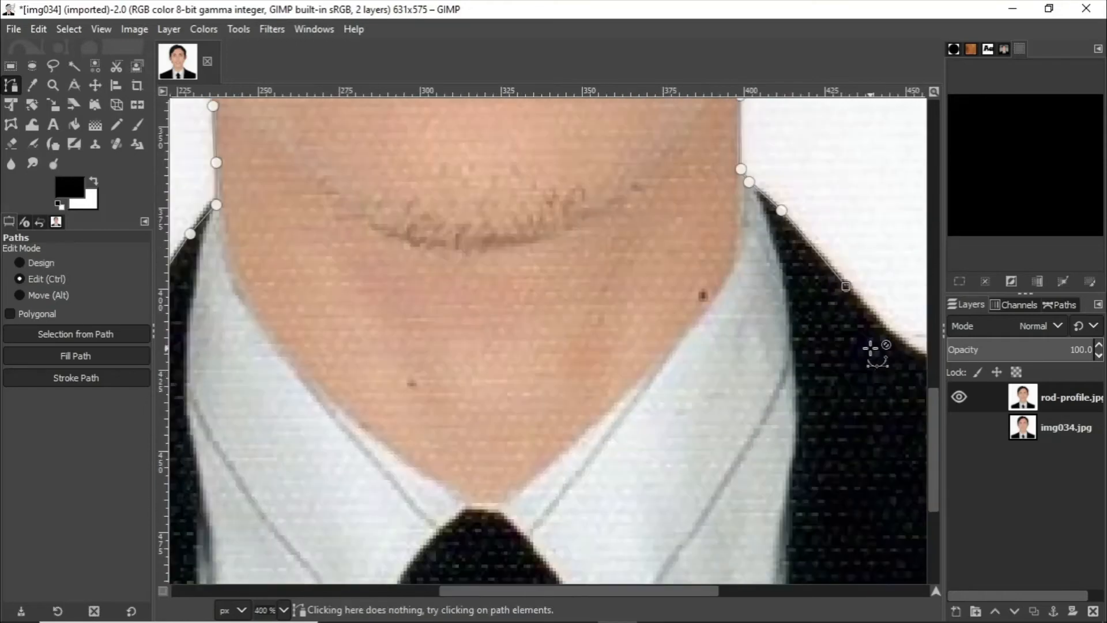
drag(715, 589, 904, 584)
click(629, 347)
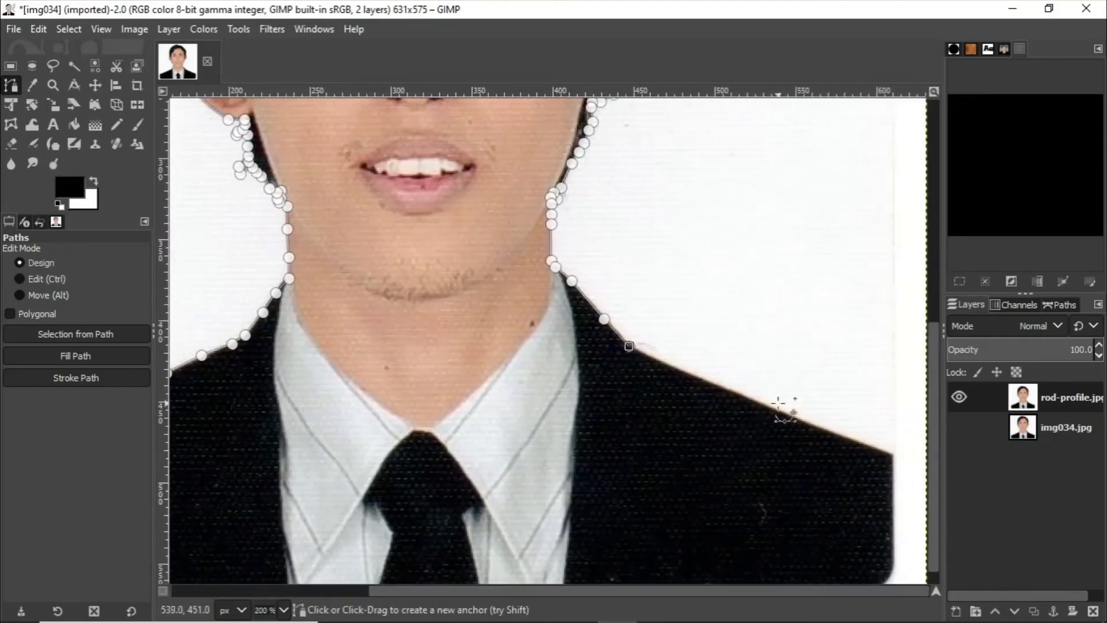
click(794, 416)
click(891, 456)
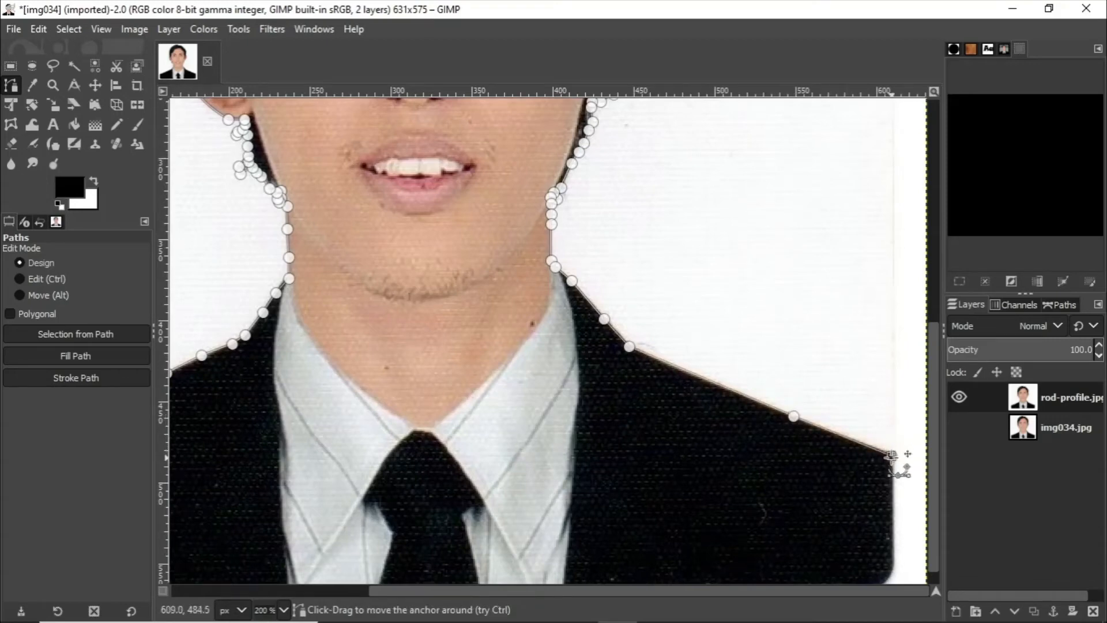
- Extend the path down the jacket's outer side and around its rounded lower corner
click(895, 537)
scroll(877, 548, down, 1)
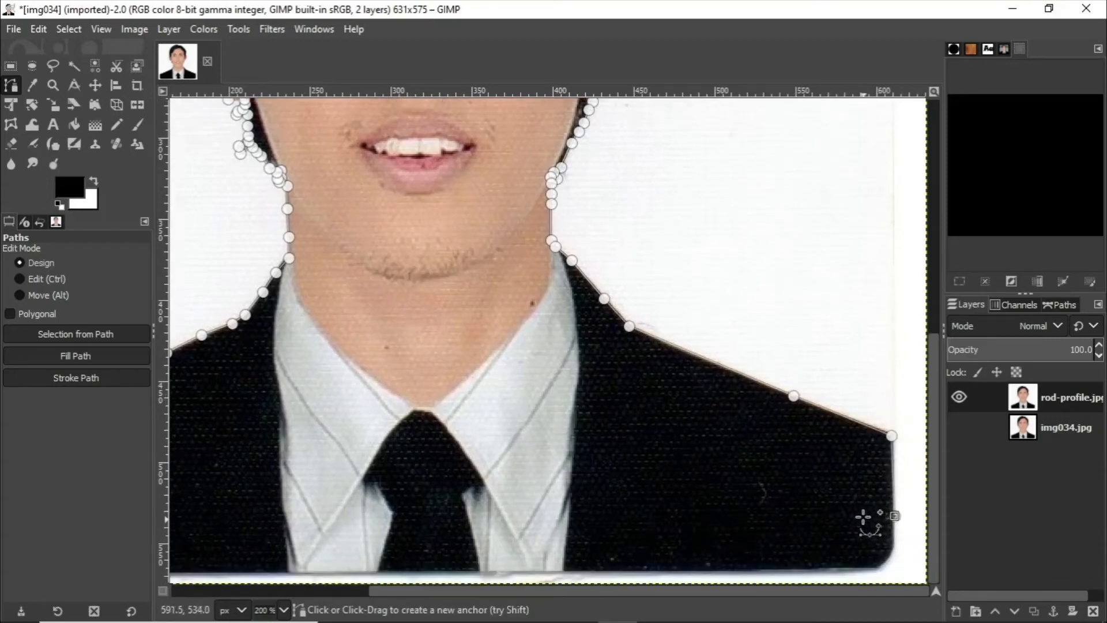
click(895, 551)
click(879, 570)
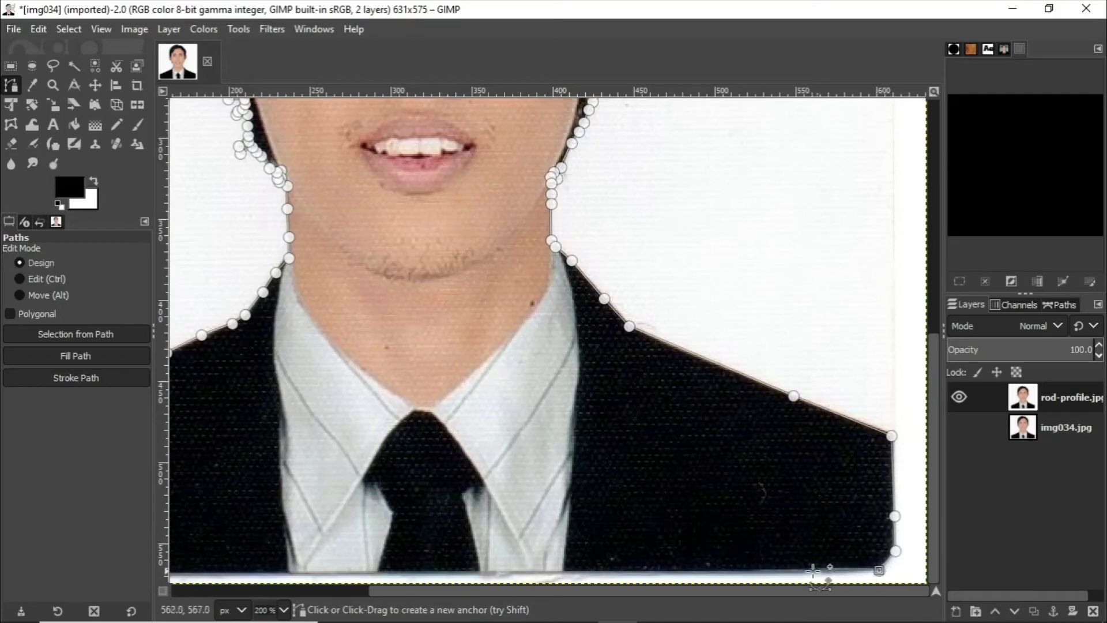
- Run the path along the jacket's lower edge and around its opposite lower corner
click(480, 571)
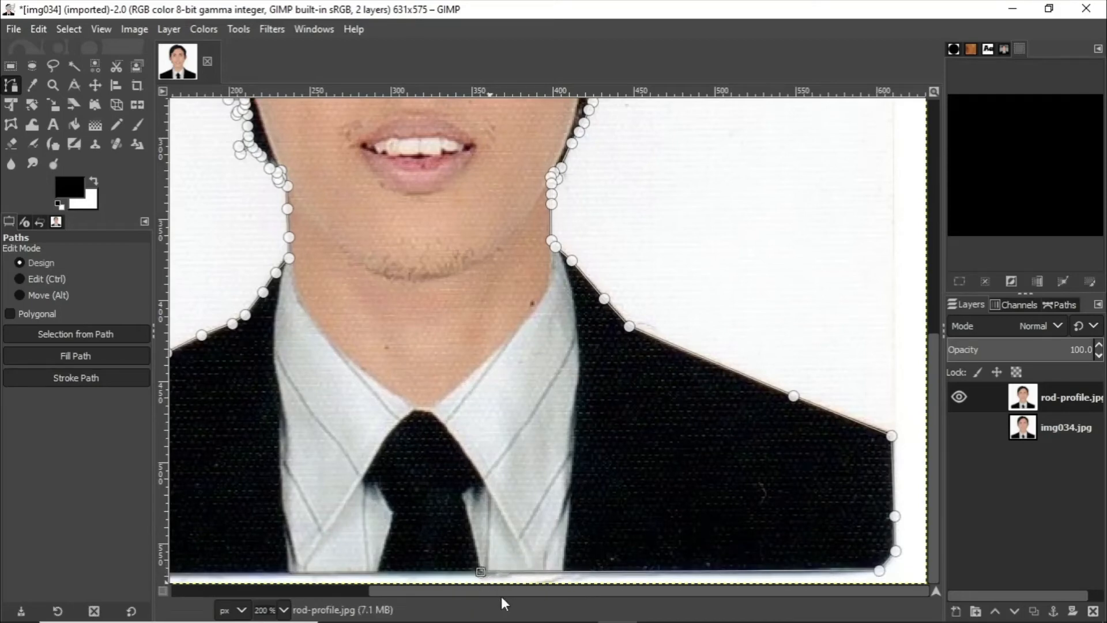
drag(500, 591, 267, 587)
click(221, 575)
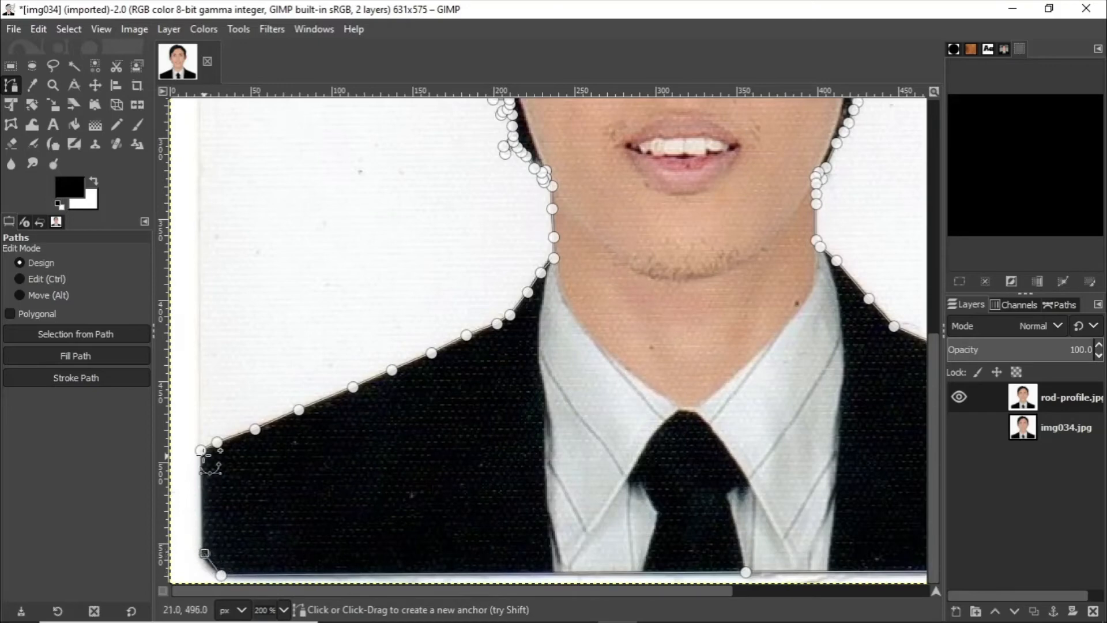
- Try to close the path from the jacket's lower corner to the starting anchor at the shoulder's outer corner
ctrl+scroll(201, 459, up, 3)
ctrl+scroll(208, 456, up, 3)
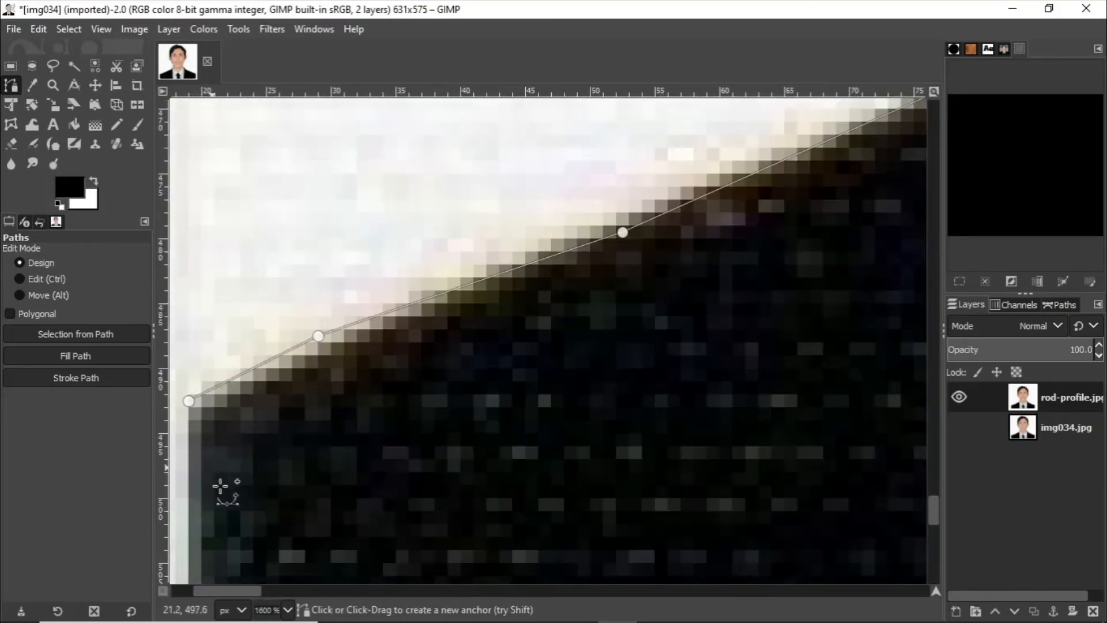
drag(224, 593, 192, 591)
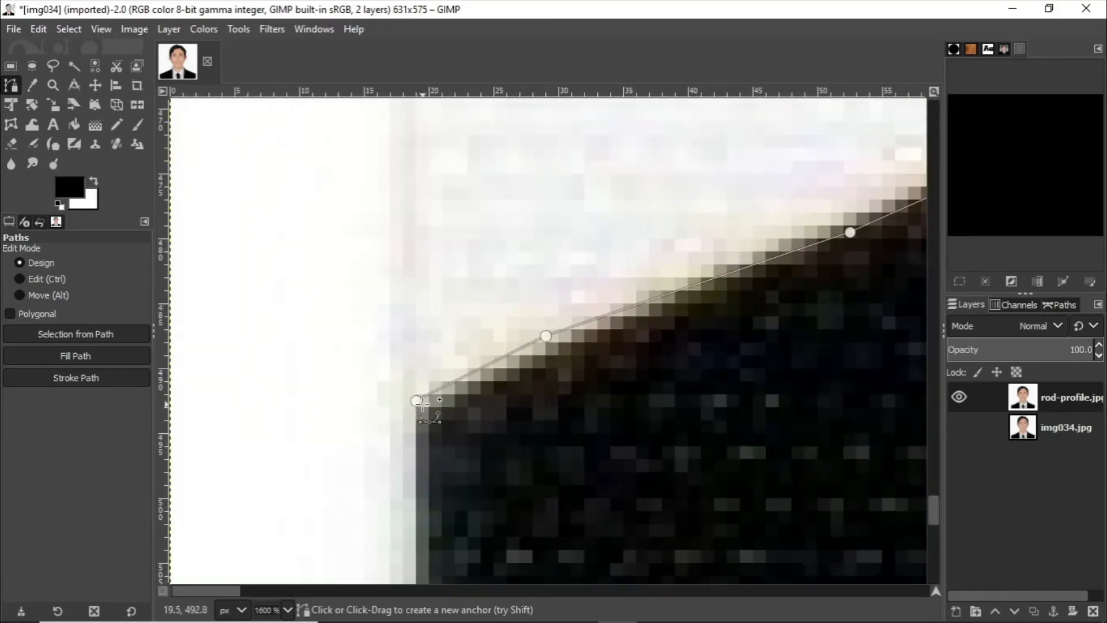
key(ctrl)
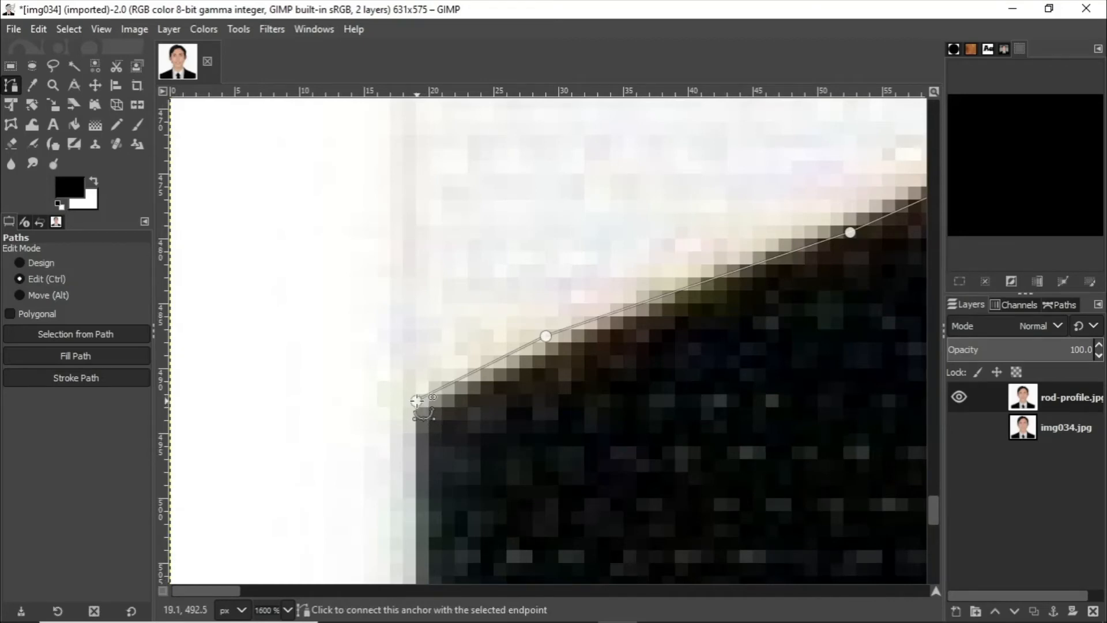
ctrl+click(416, 400)
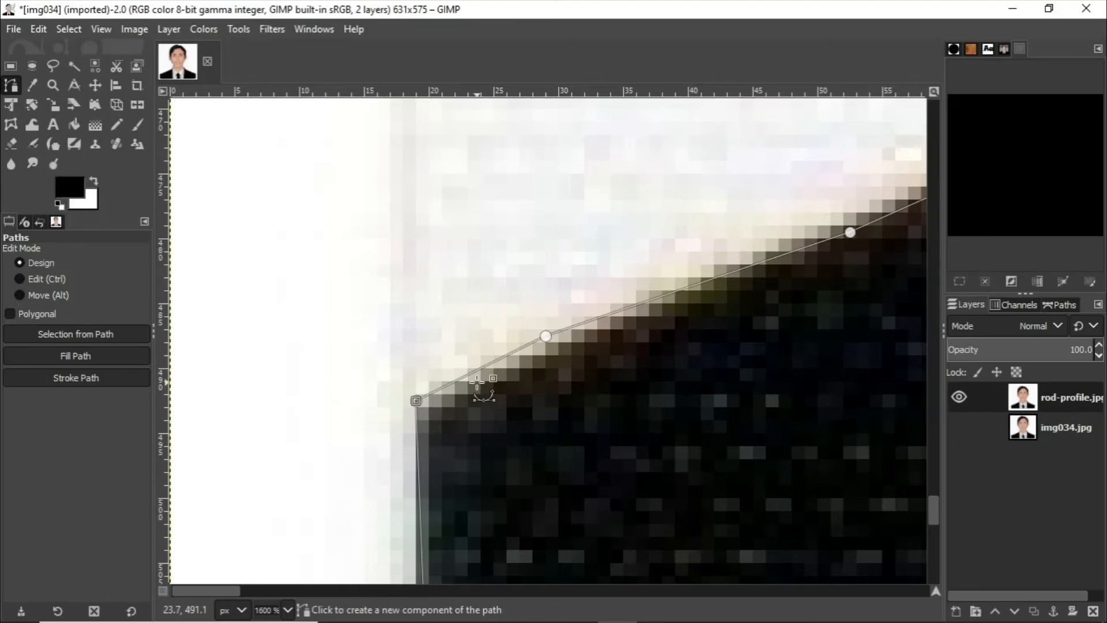
scroll(477, 386, down, 10)
key(ctrl+z)
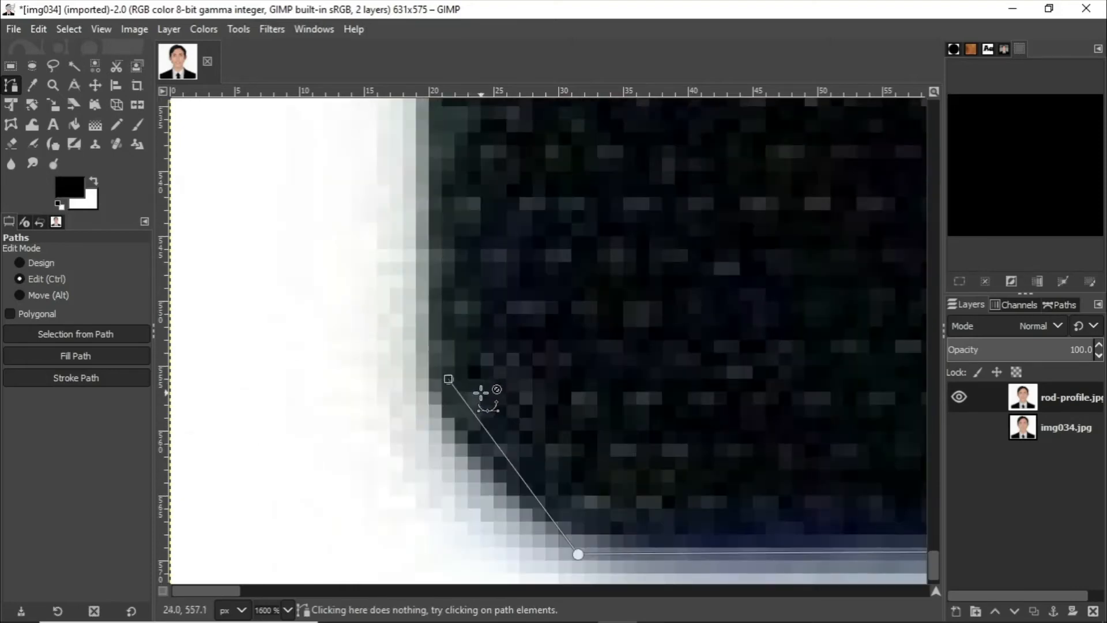
- Add anchors up the jacket's outer side and close the path at the starting anchor on the shoulder's outer corner
scroll(481, 392, down, 1)
scroll(484, 391, up, 7)
ctrl+scroll(483, 391, down, 4)
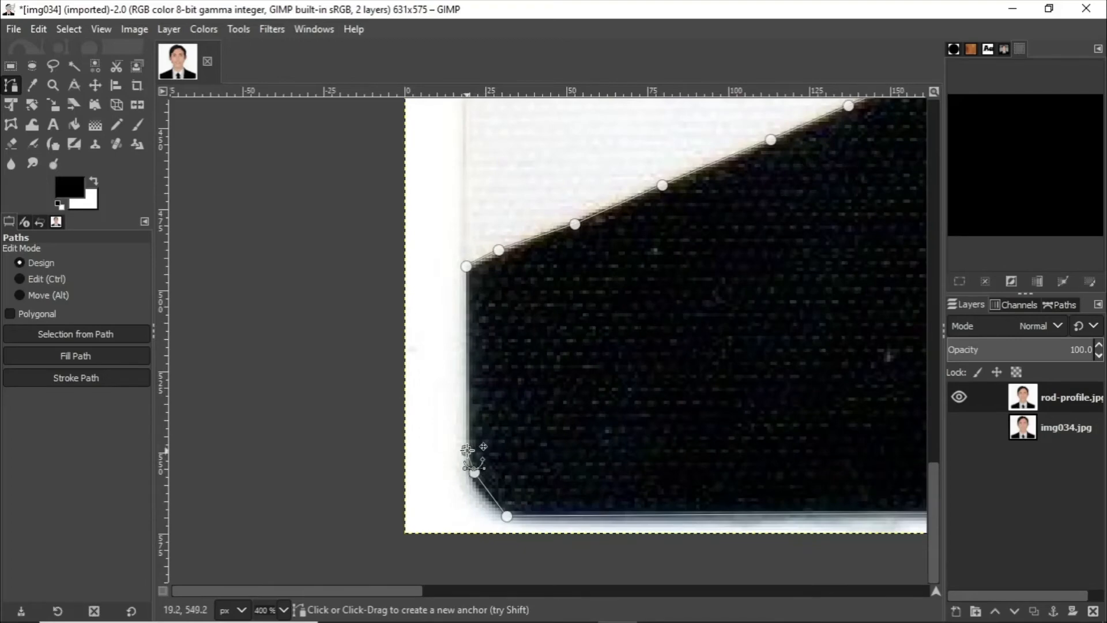
drag(467, 450, 469, 413)
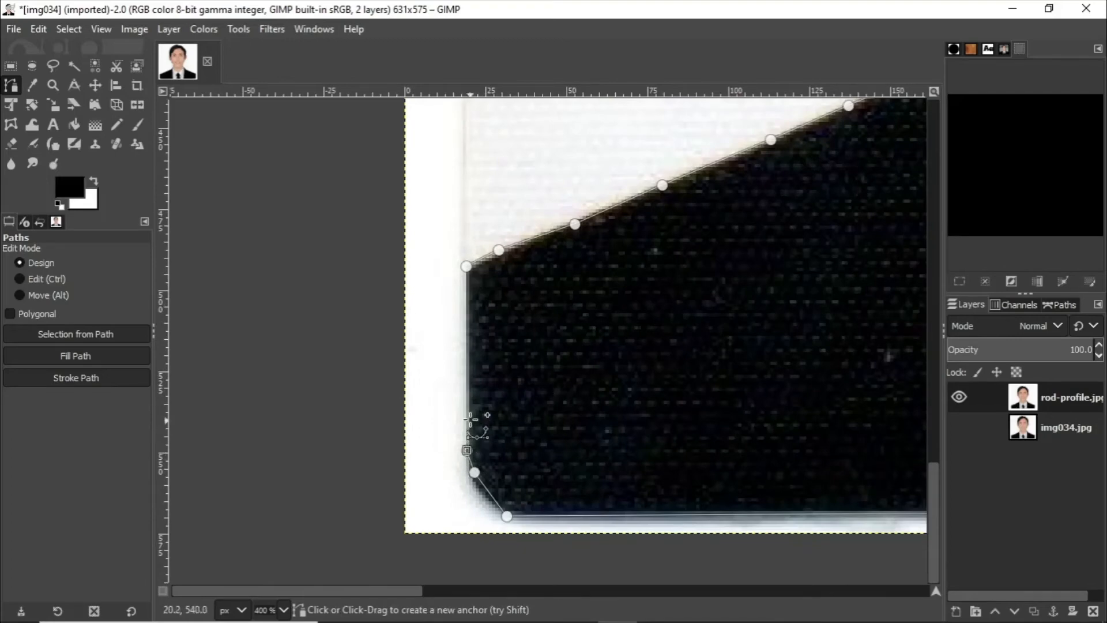
ctrl+click(466, 267)
ctrl+scroll(512, 264, down, 3)
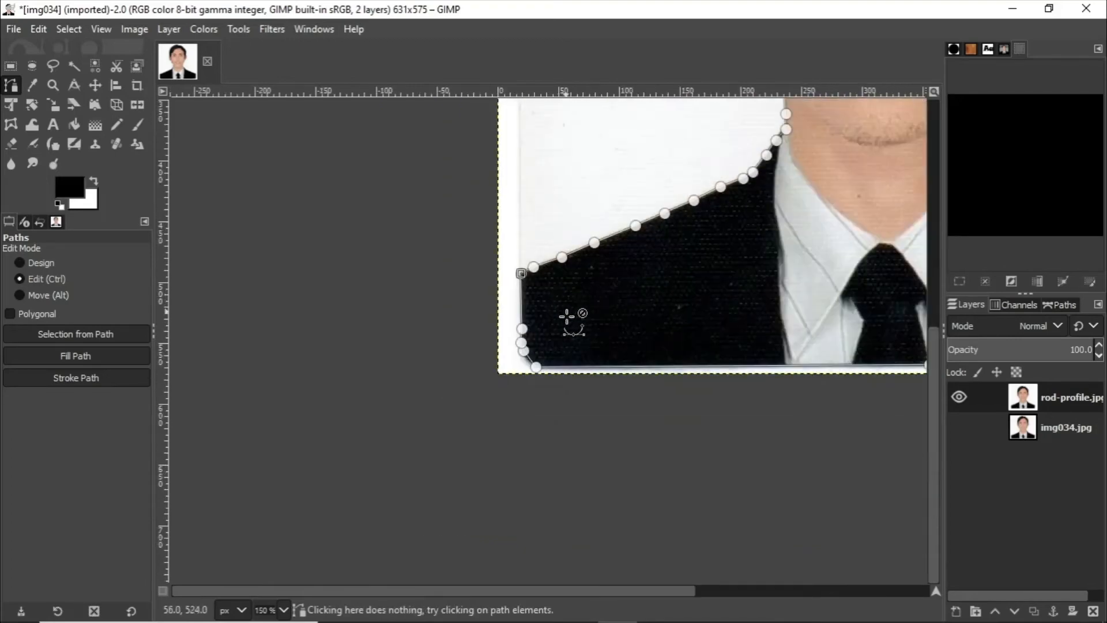
- Create a selection from the closed path and add an alpha channel to the rod-profile.jpg layer
ctrl+scroll(566, 317, down, 2)
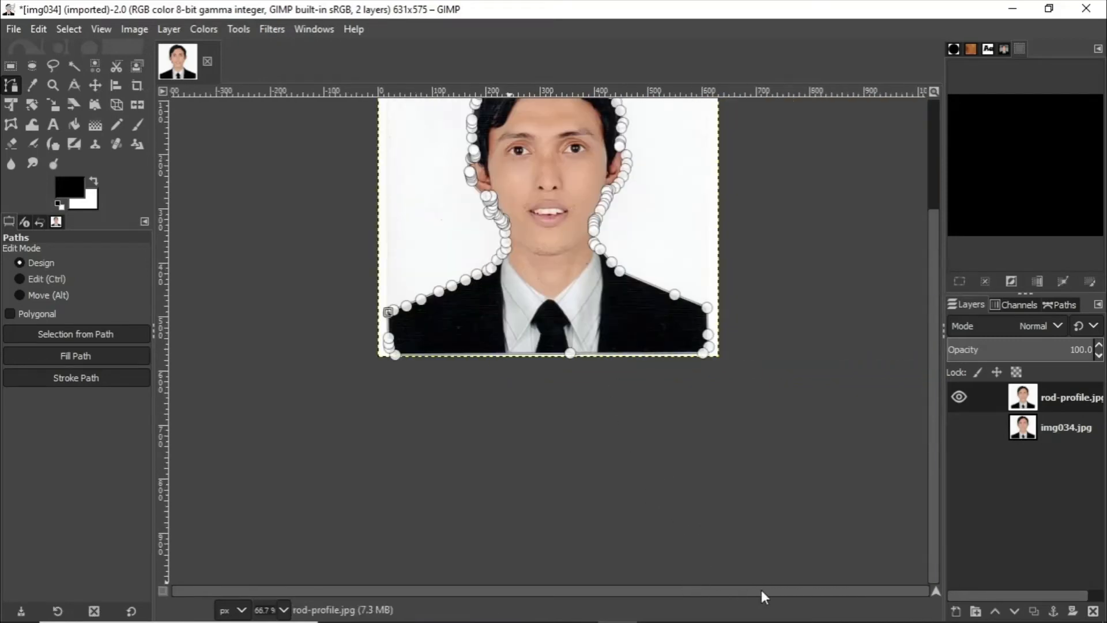
click(67, 30)
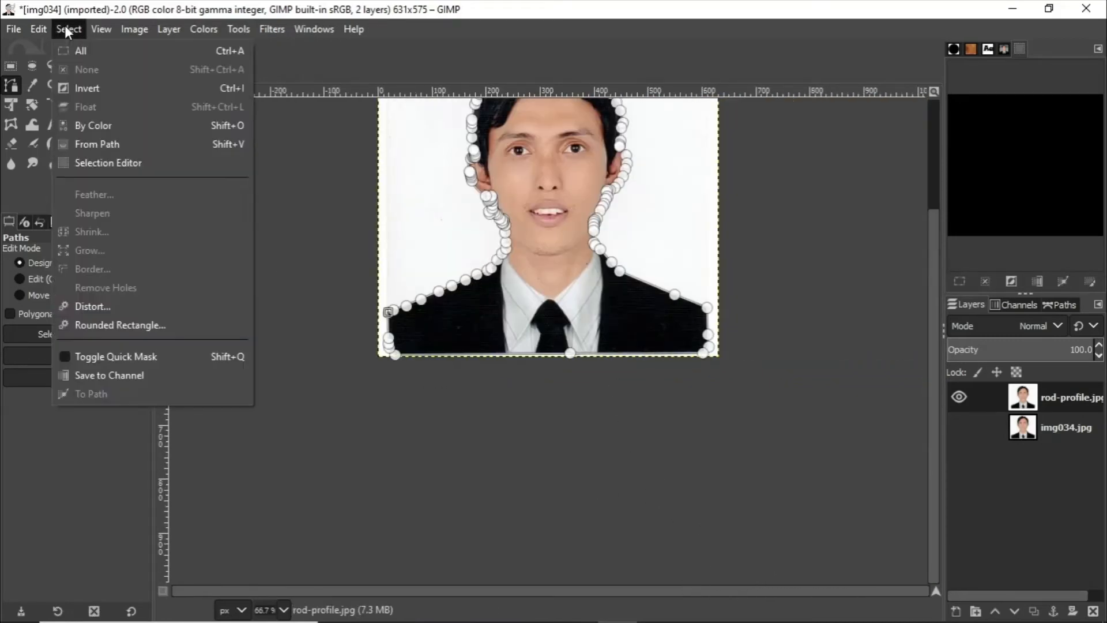
click(107, 145)
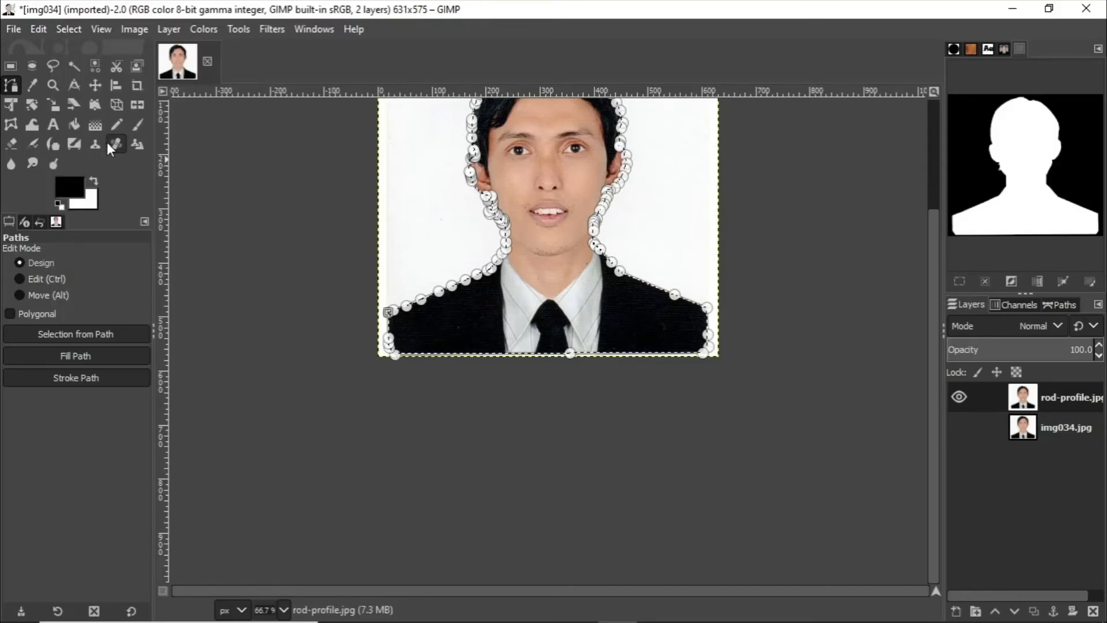
right_click(1032, 407)
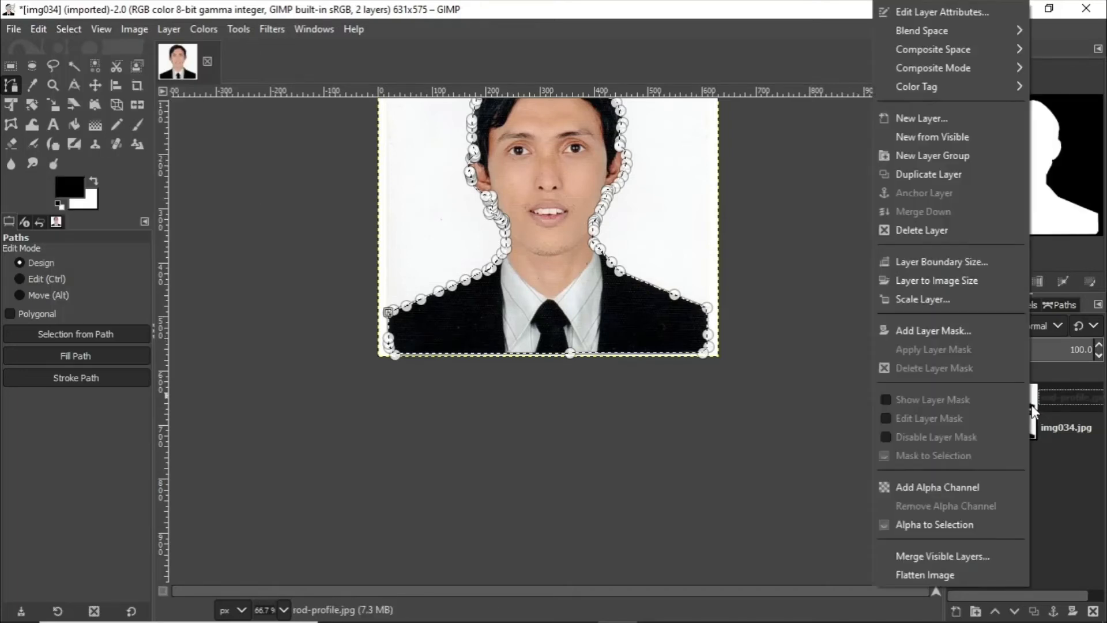
click(943, 486)
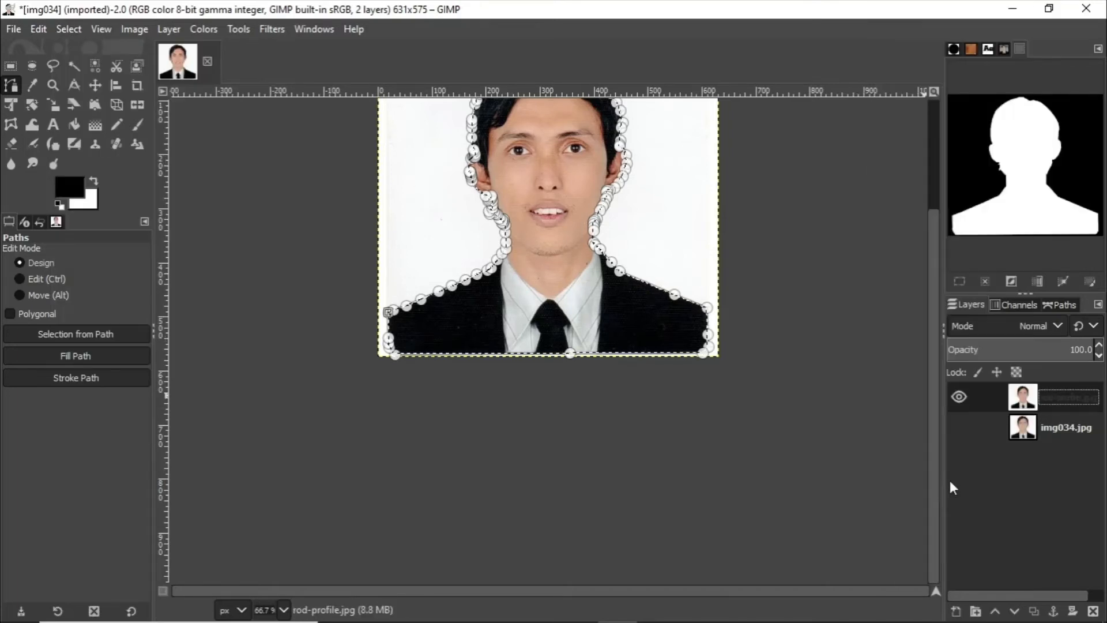
- Invert the selection to delete the background around the man, and clear the selection
scroll(733, 398, up, 3)
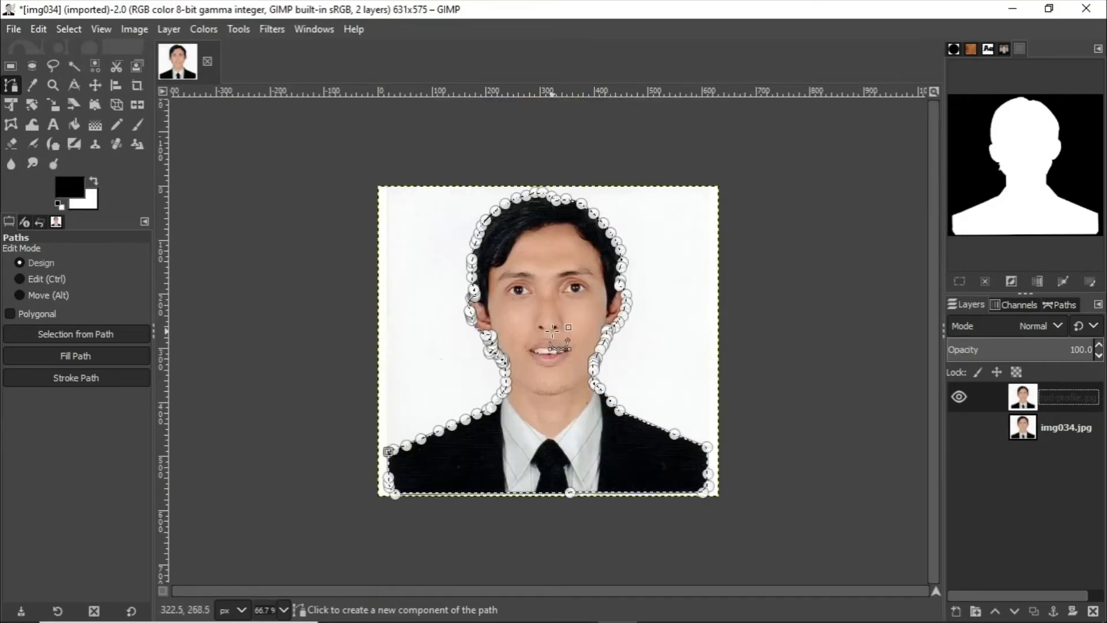
click(62, 30)
click(85, 88)
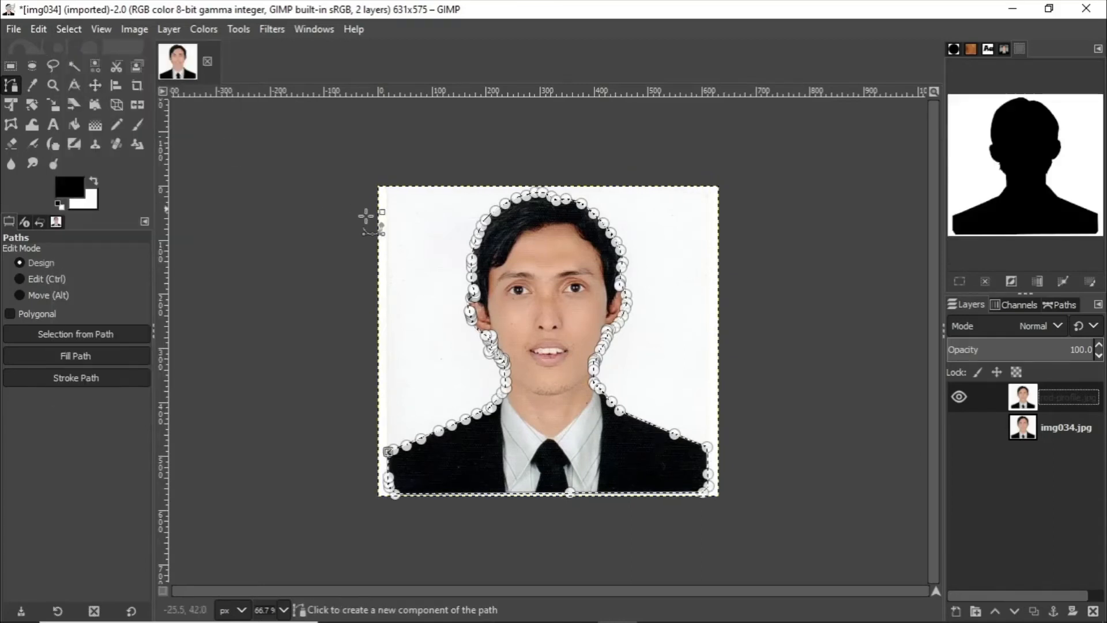
key(Delete)
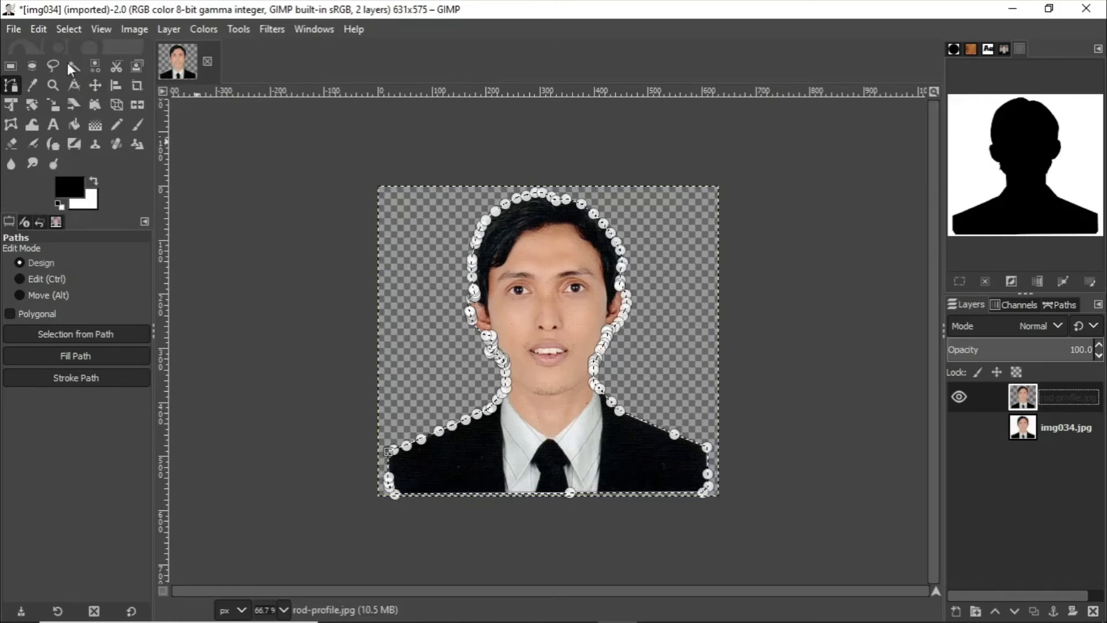
click(60, 29)
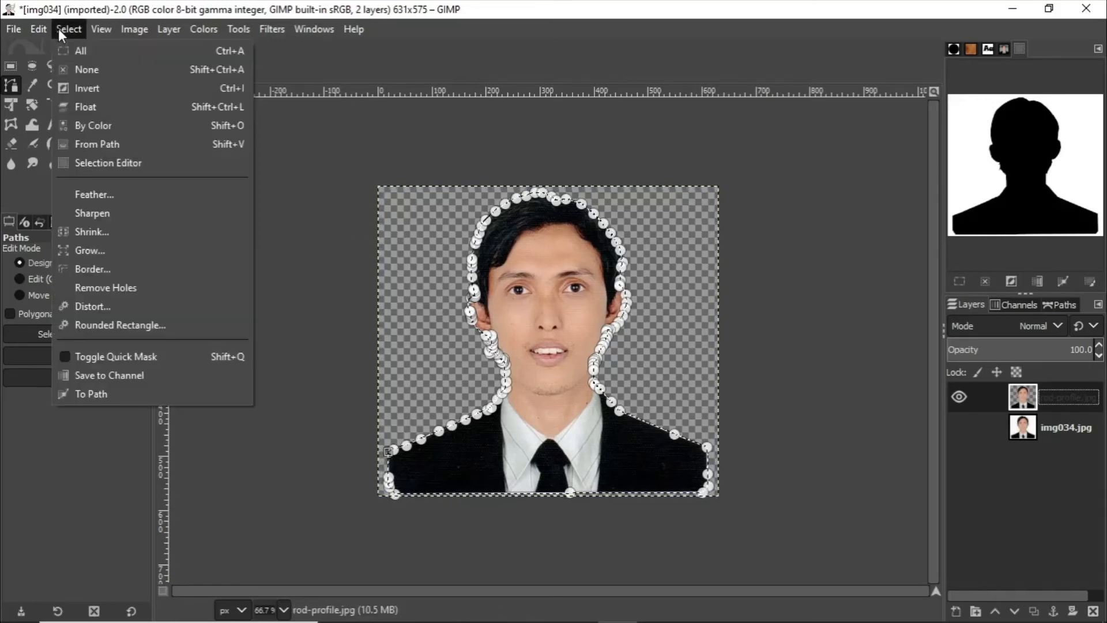
click(75, 68)
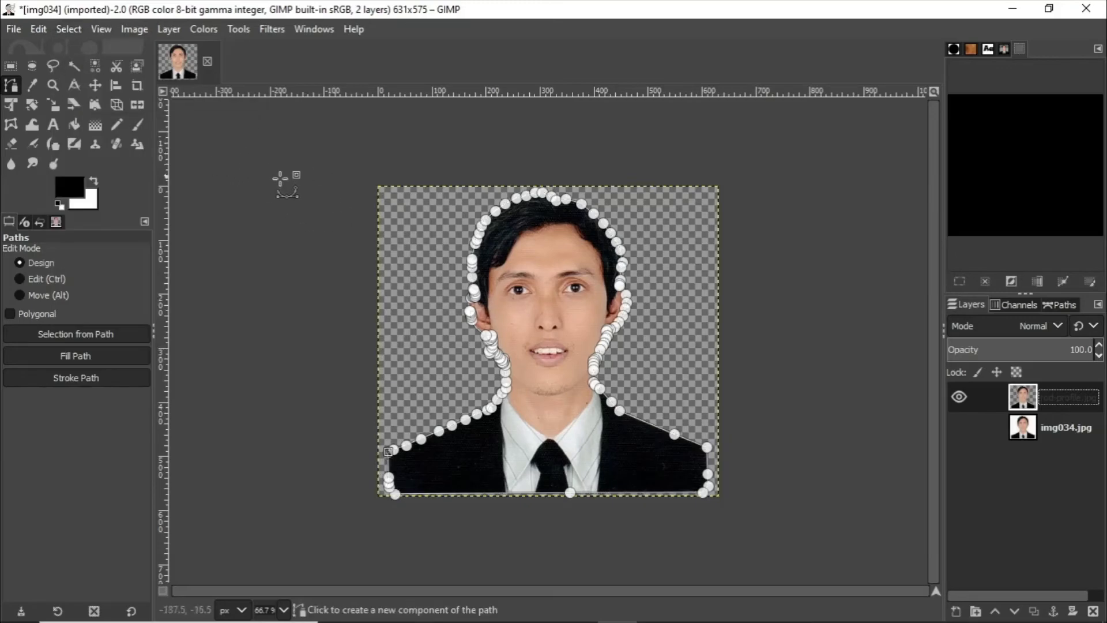
key(shift+v)
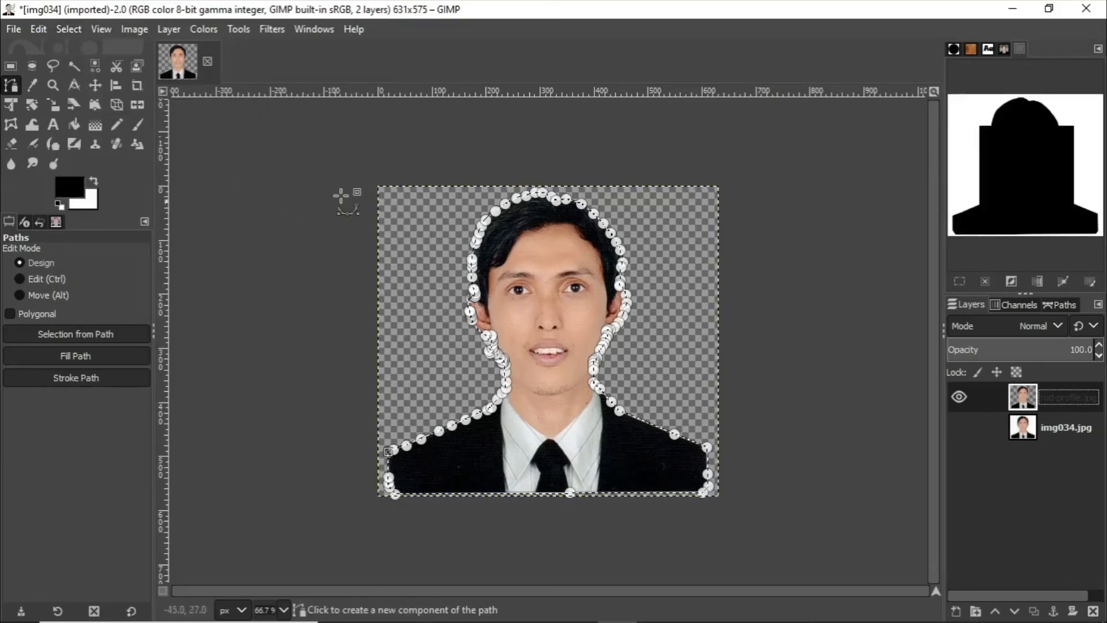
click(75, 33)
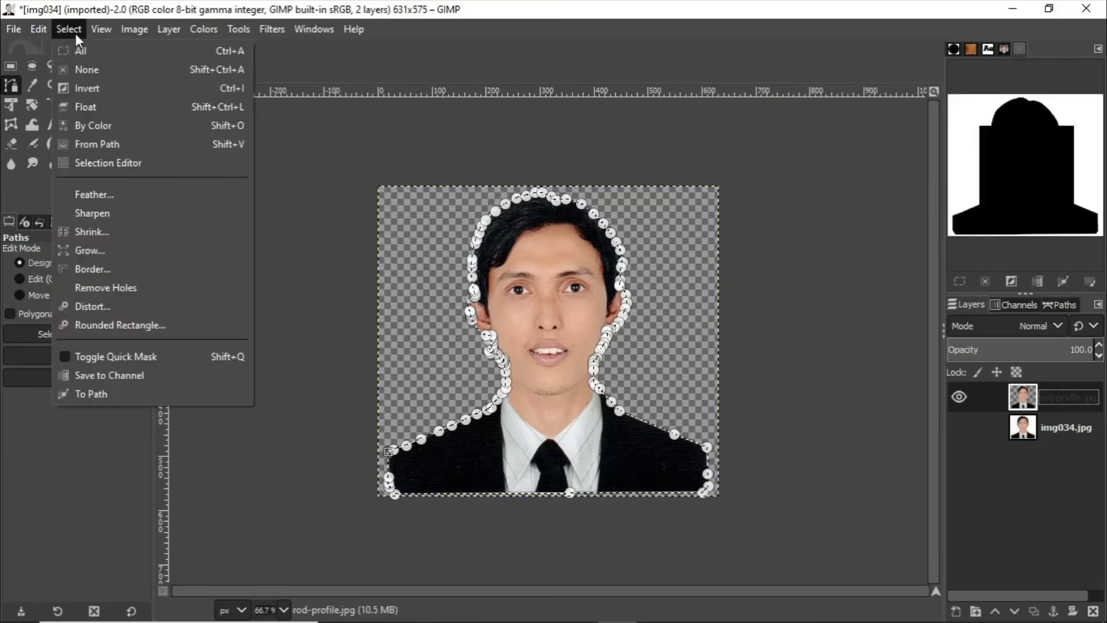
click(84, 69)
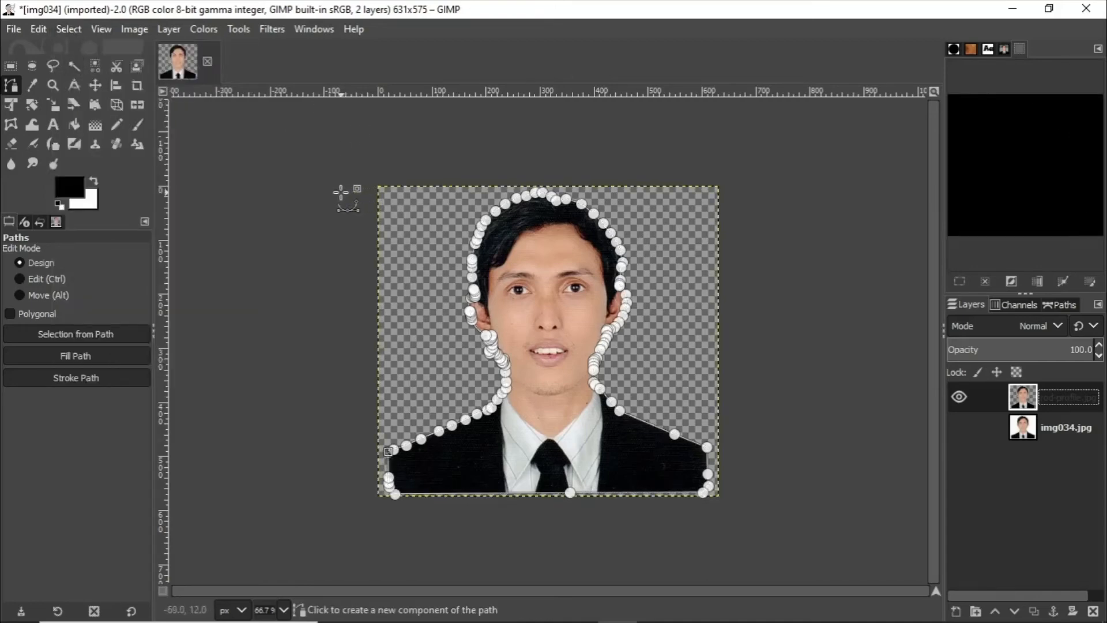
click(69, 30)
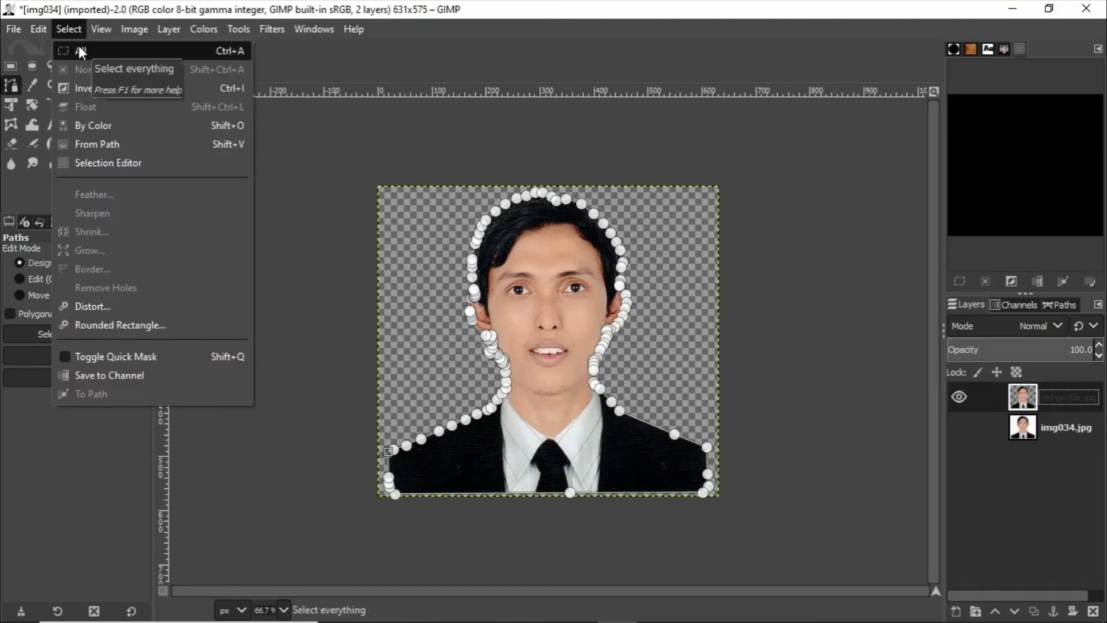
click(79, 50)
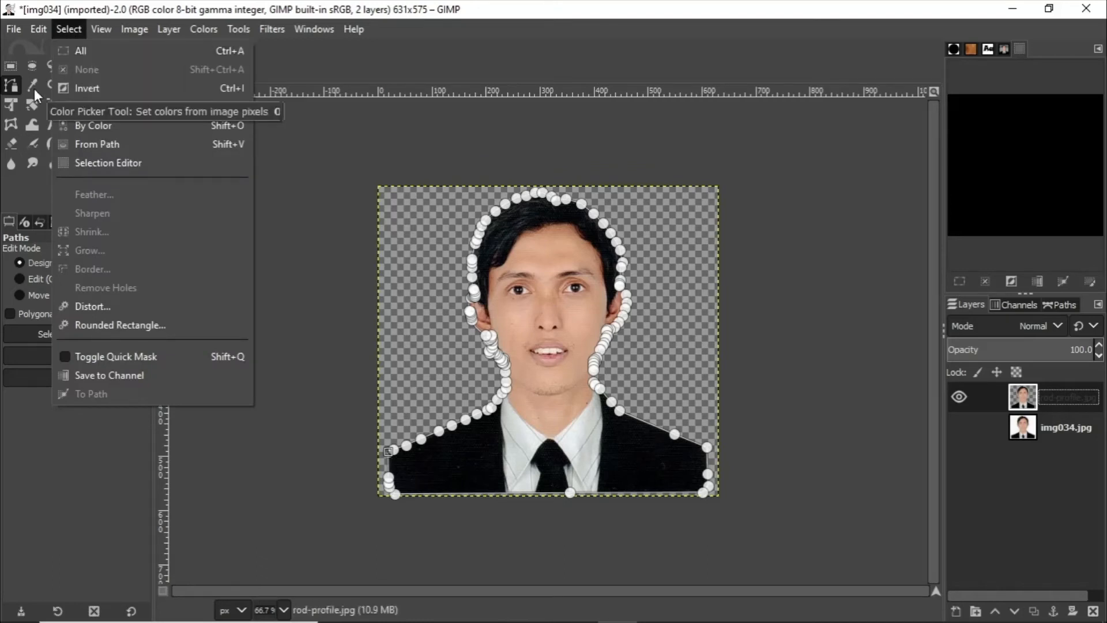
- Set the foreground colour to a saturated blue and bucket-fill the transparent background with the white background colour
click(75, 123)
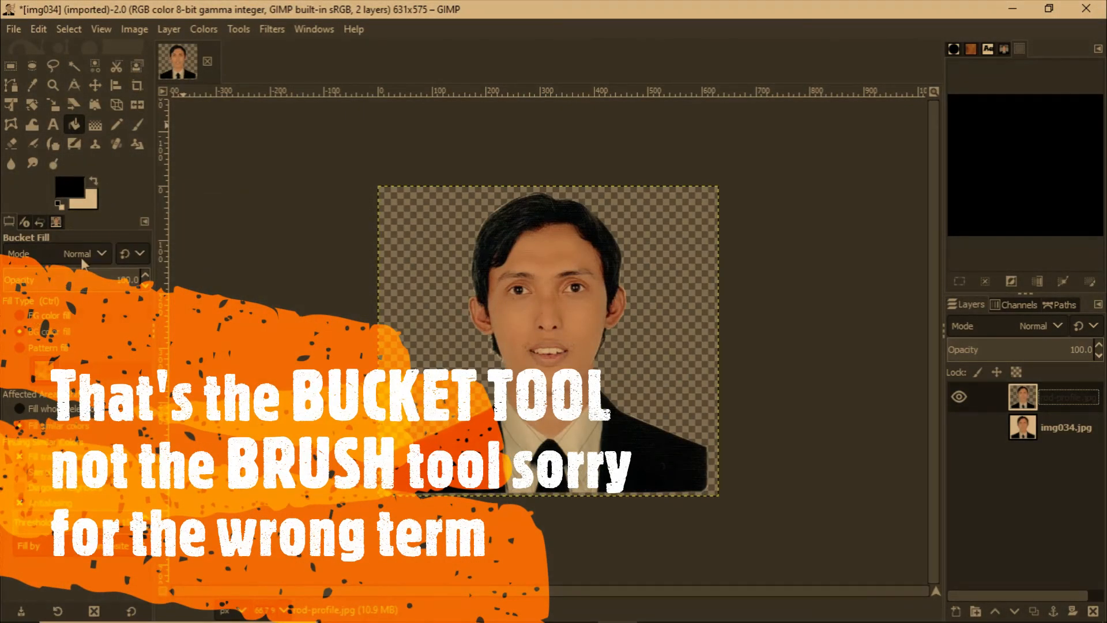
click(71, 187)
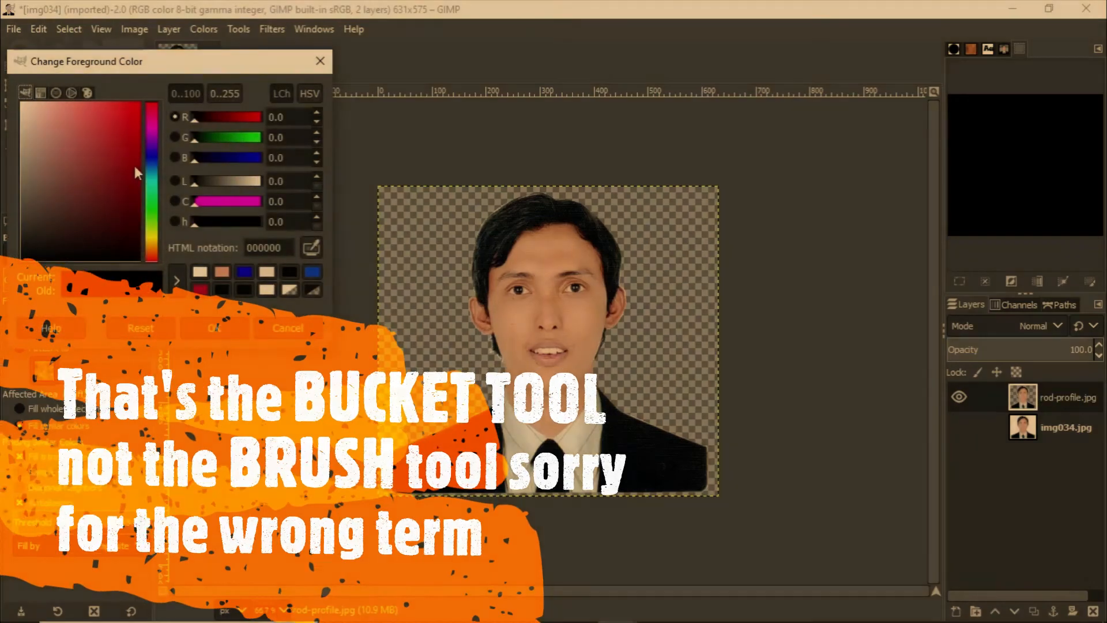
click(151, 152)
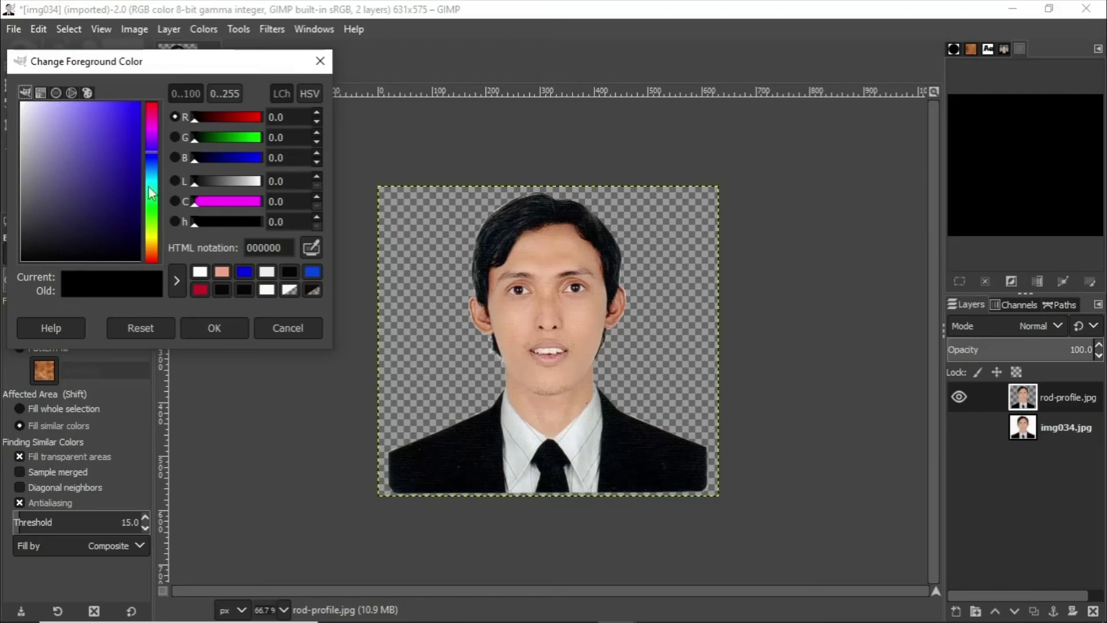
click(135, 114)
click(220, 327)
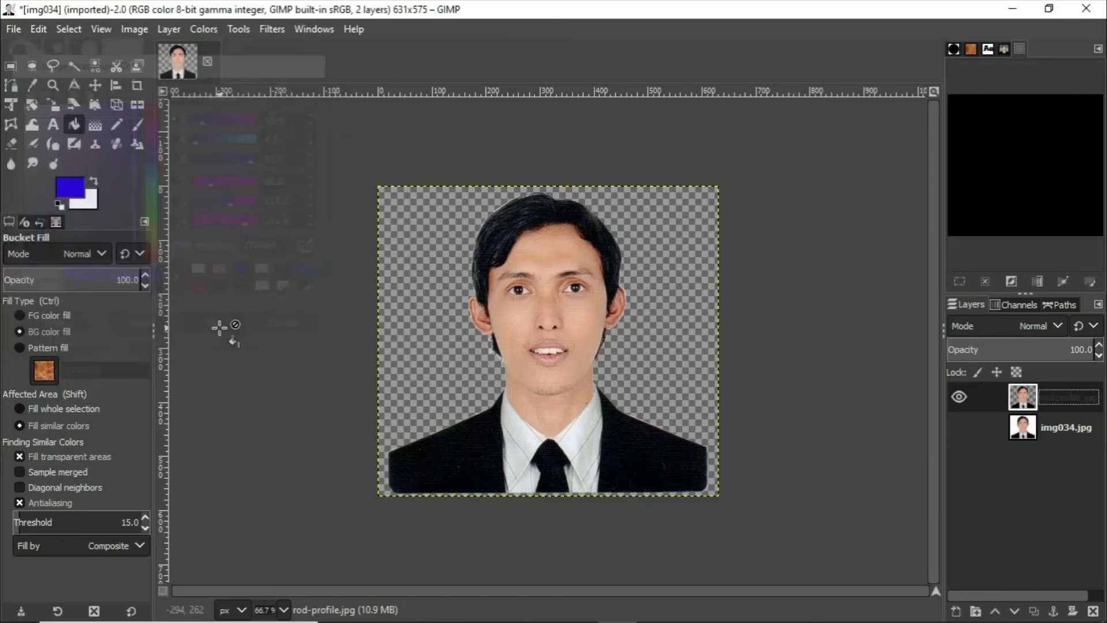
click(417, 242)
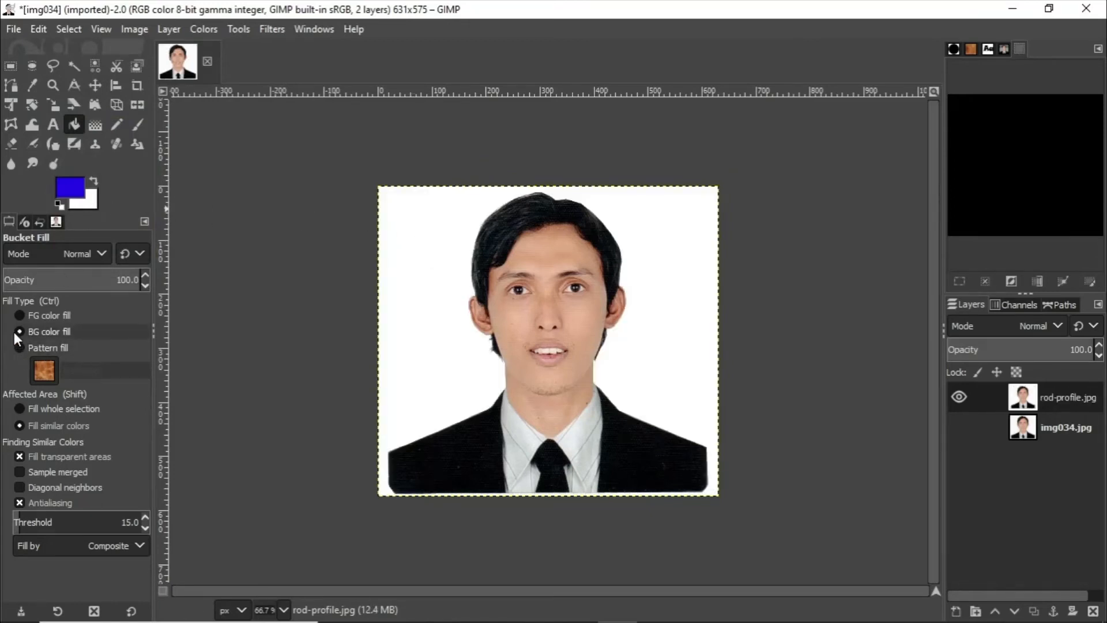
- Switch Bucket Fill to FG color fill and fill the white area around the man with the blue foreground colour
click(21, 314)
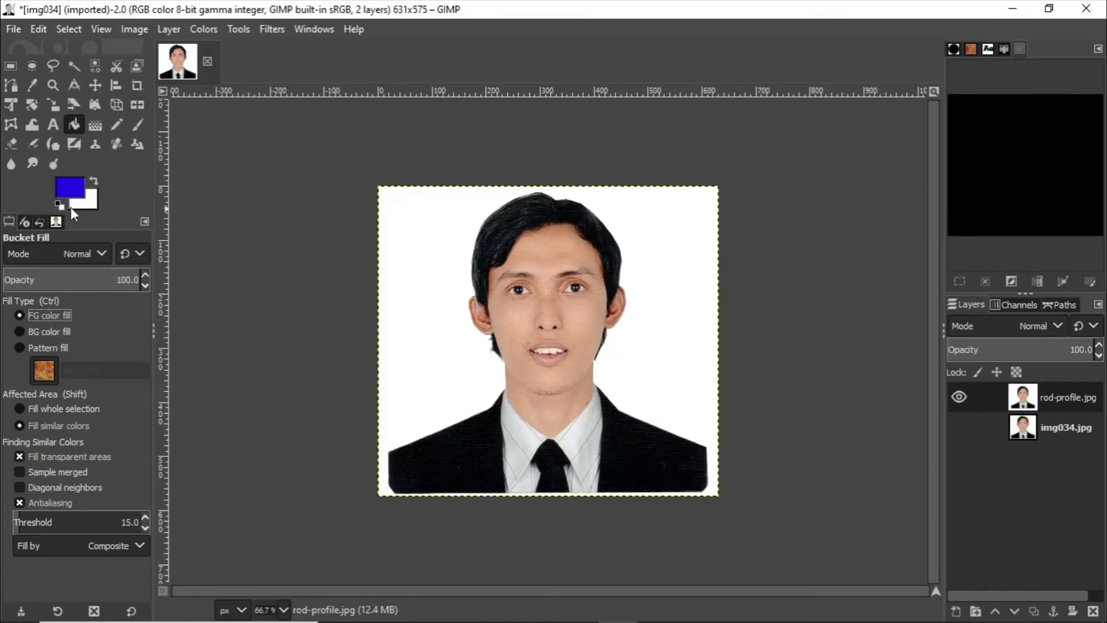
click(21, 332)
click(22, 315)
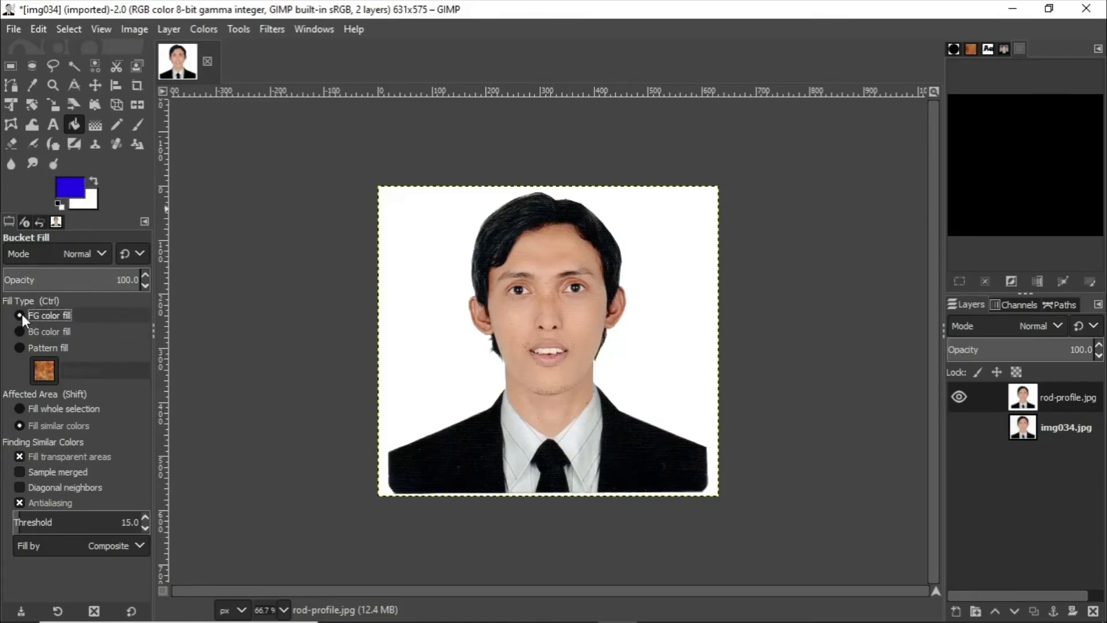
click(398, 247)
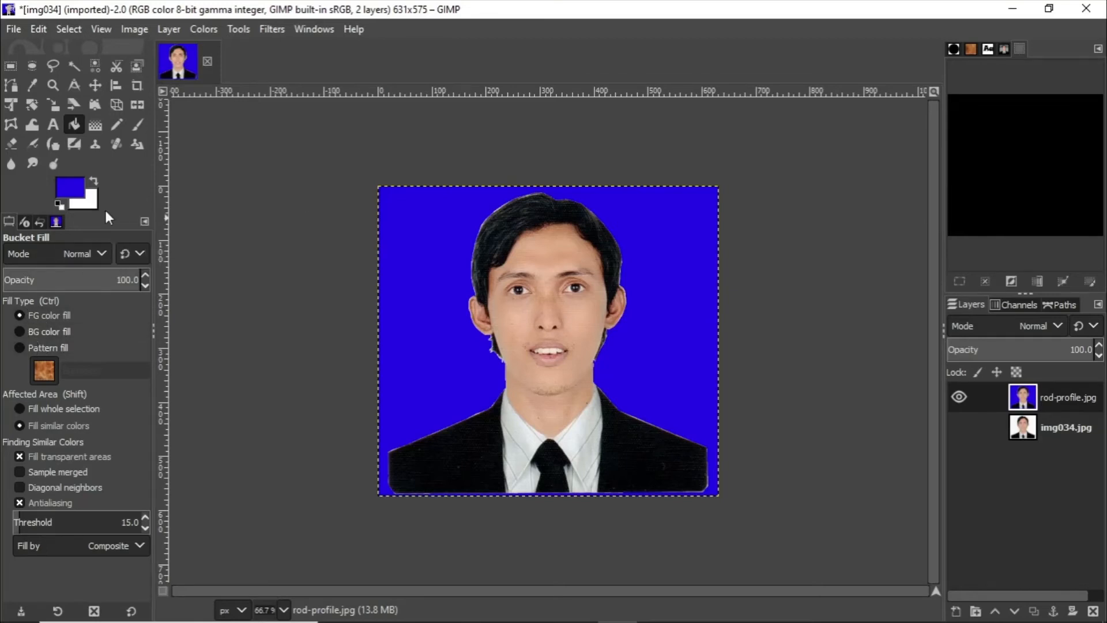
- Swap the foreground and background colours back and forth and reset them to black and white
click(94, 181)
click(93, 181)
click(92, 181)
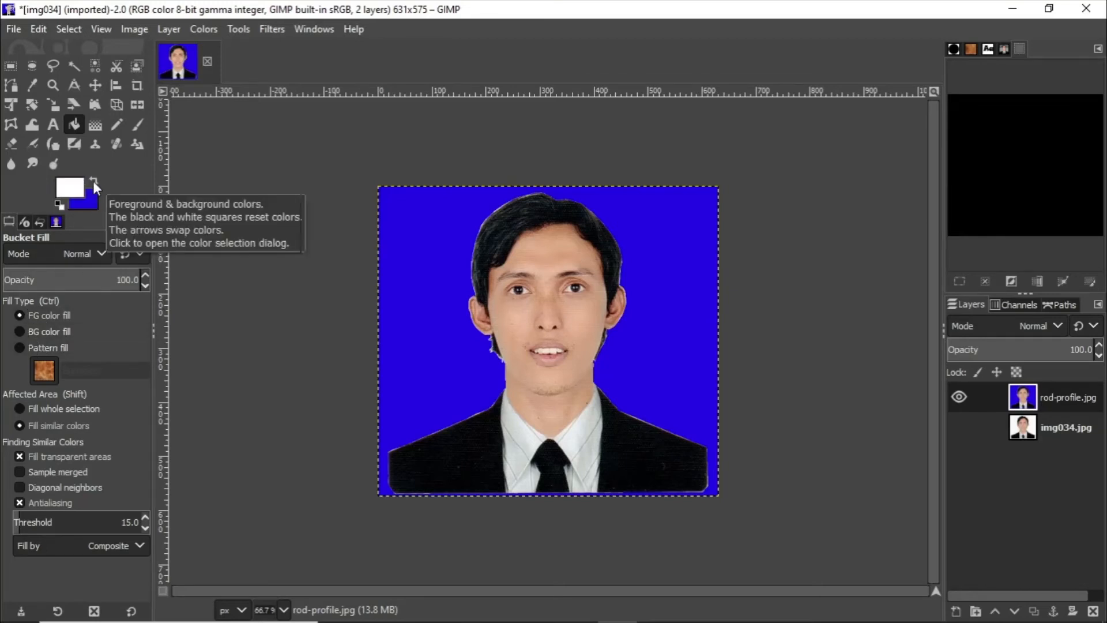
click(93, 181)
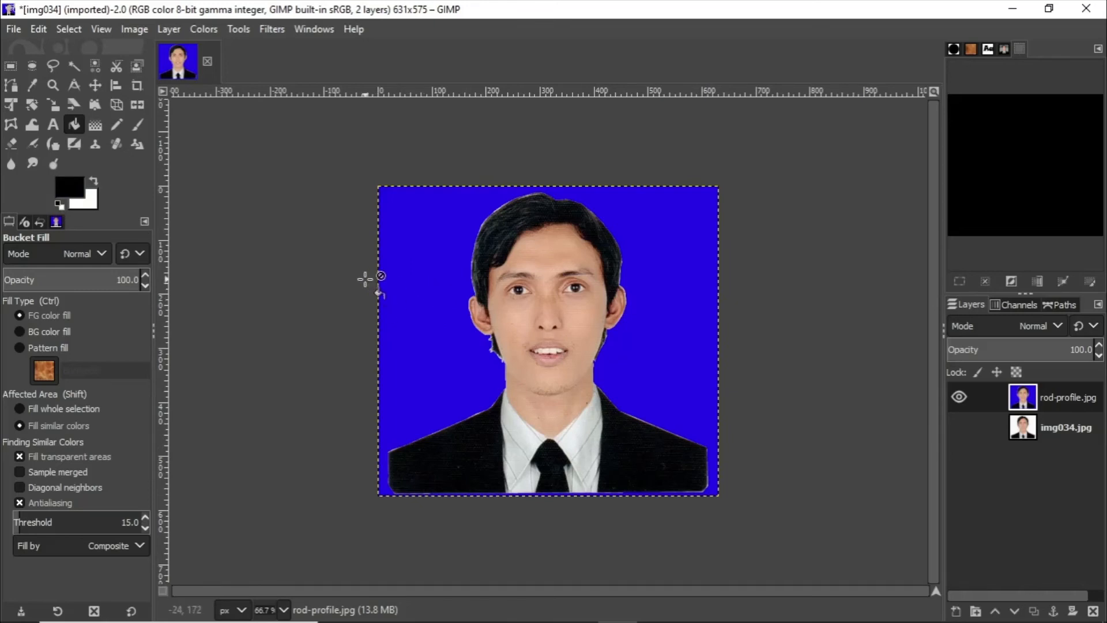
- Undo the background colour fills back to transparency, and crop the image around the man to about 591 × 540 px
key(ctrl+z)
key(ctrl+z)
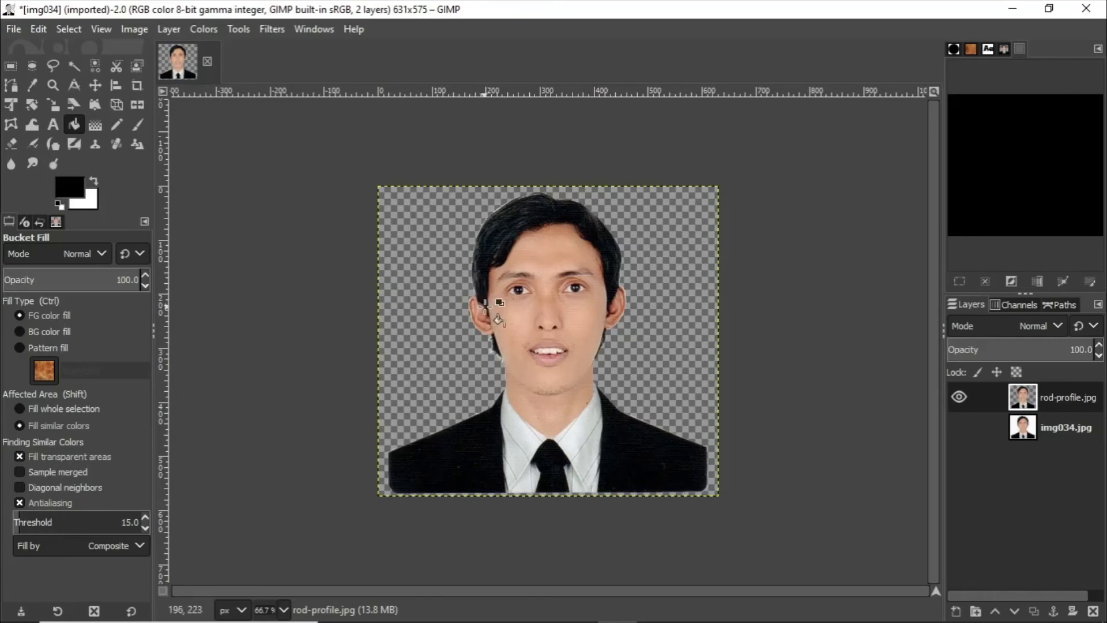
click(137, 90)
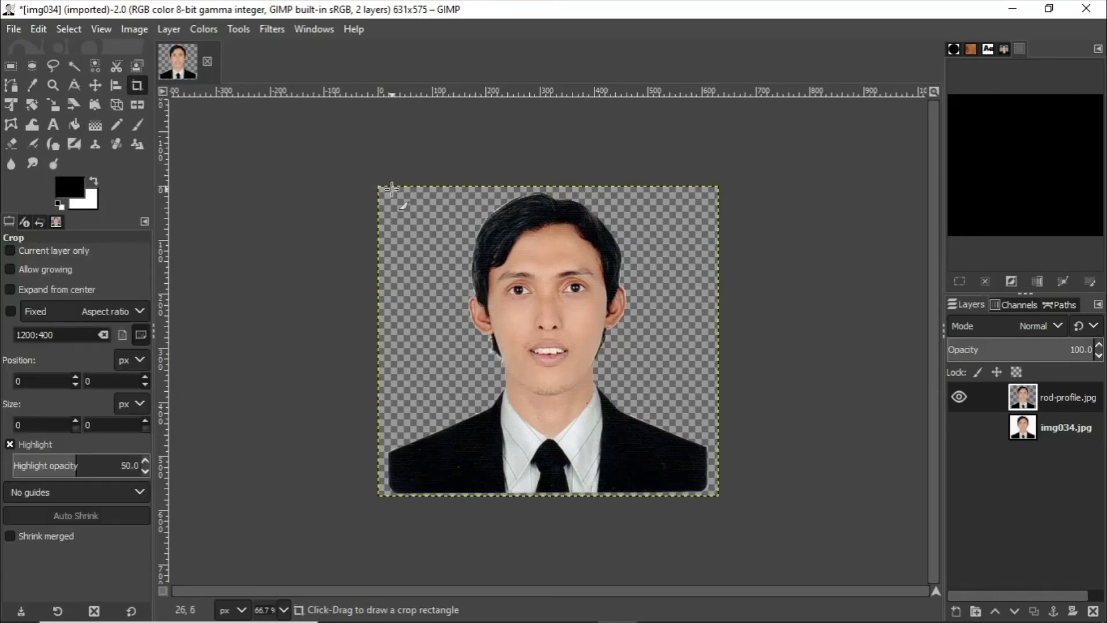
drag(385, 191, 706, 484)
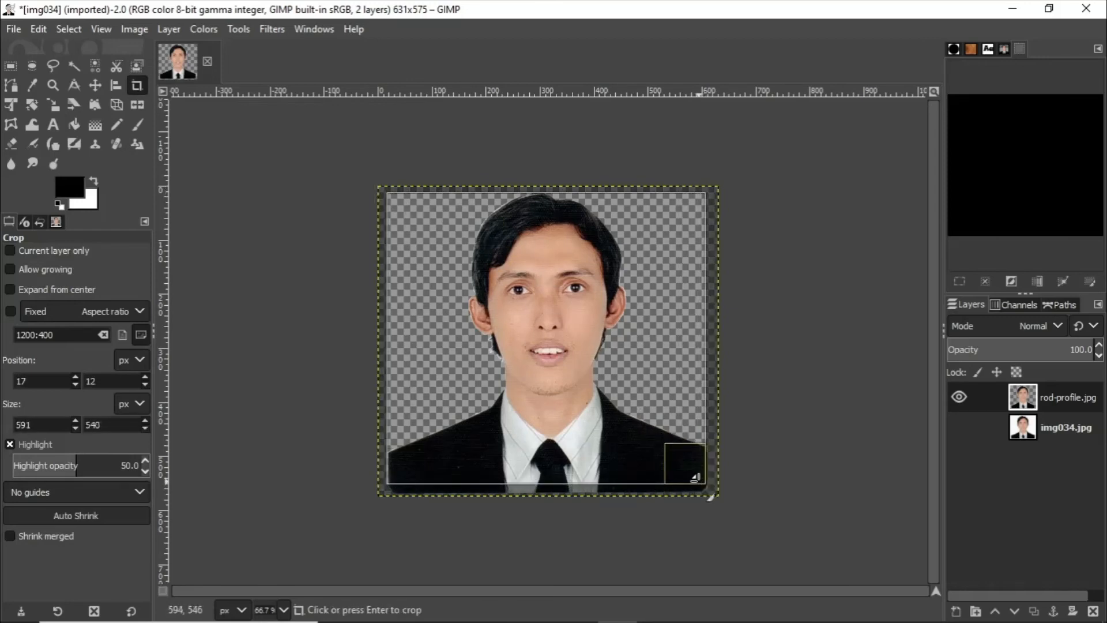
click(665, 360)
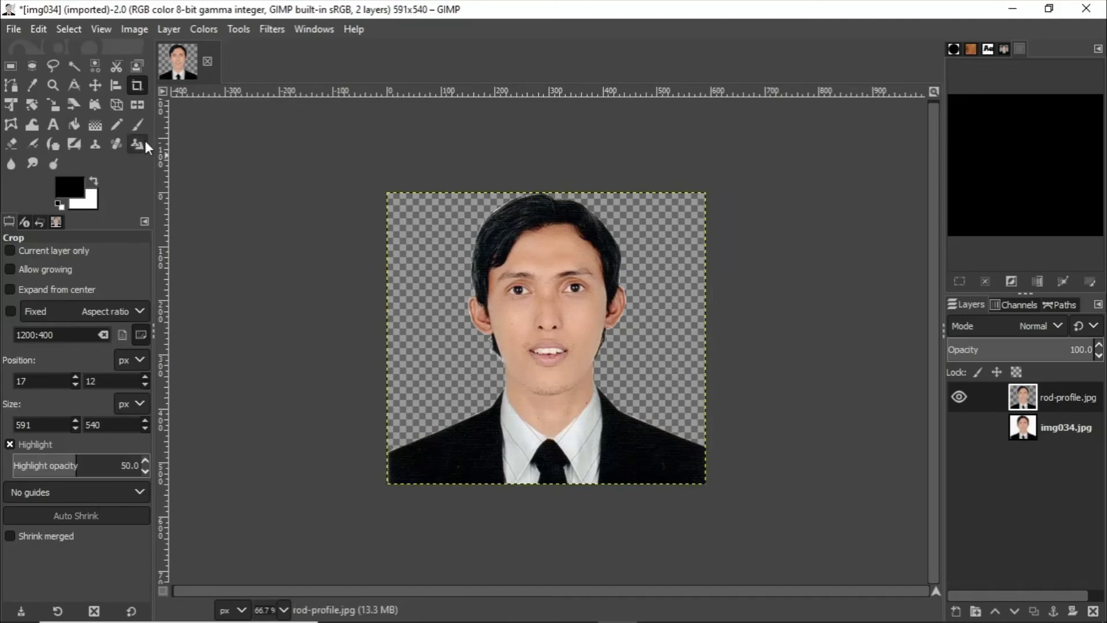
- Export the cropped cutout as photo-1.png in the creativeDesigns folder, using the default PNG options
click(20, 31)
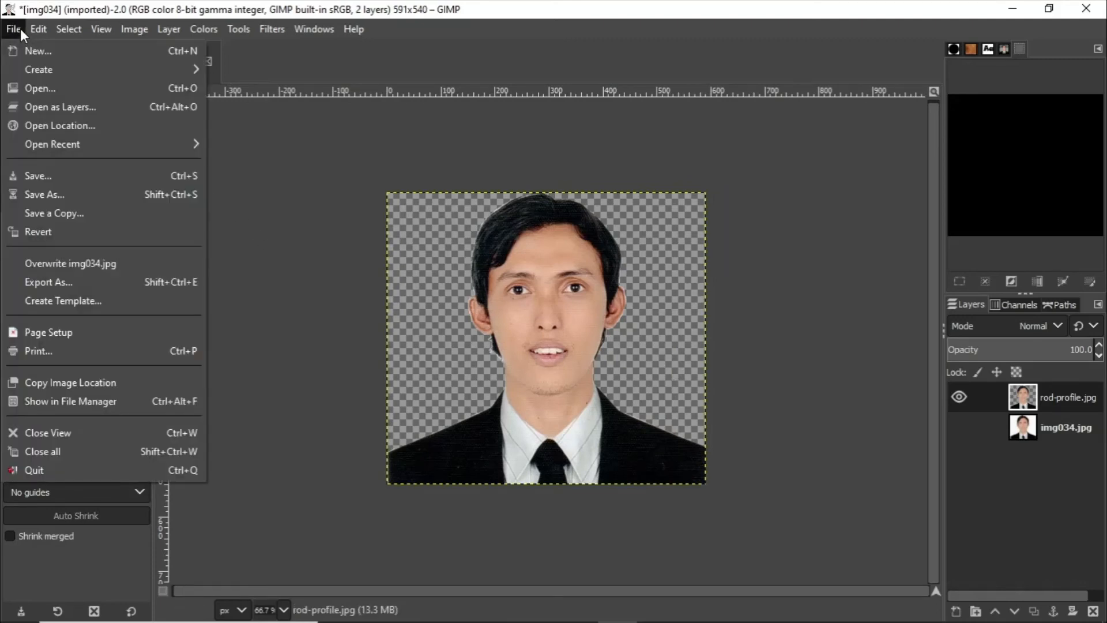
click(120, 283)
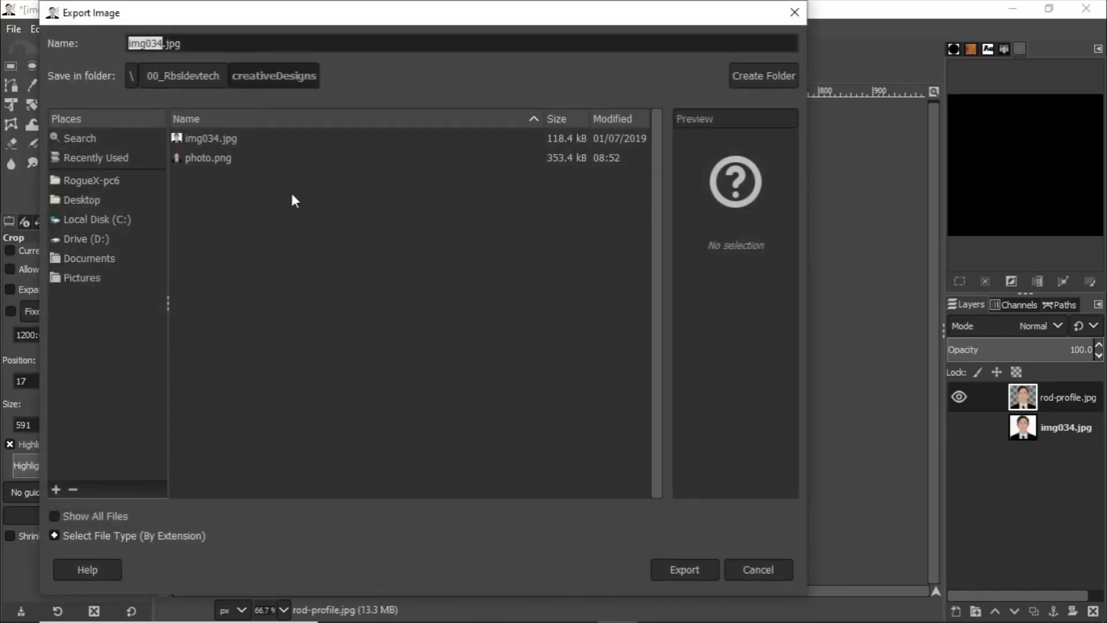
text(photo-1)
key(End)
key(BackSpace)
key(BackSpace)
key(BackSpace)
text(png)
key(Return)
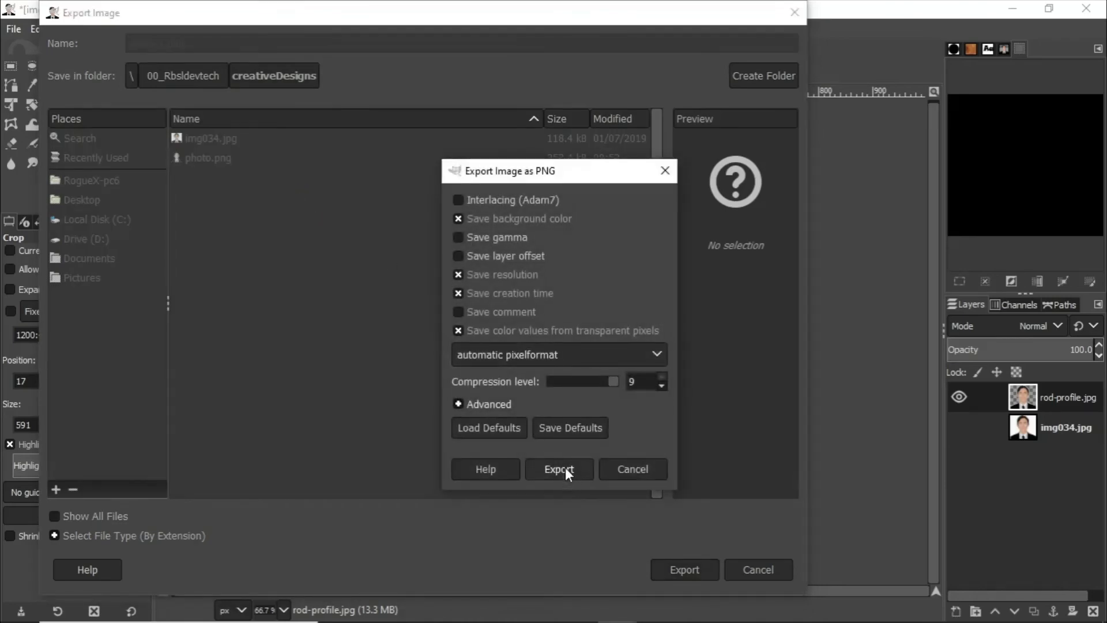
click(566, 469)
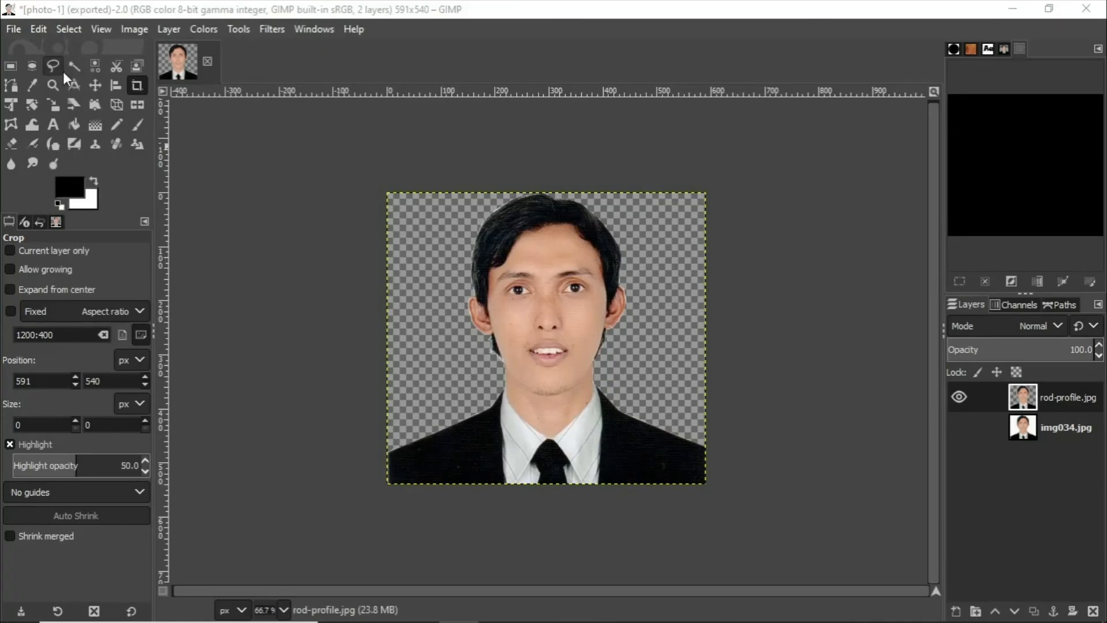
- Open Team.jpg from the MultipleWallpaper folder on the Desktop, converting it to the RGB working space
click(20, 27)
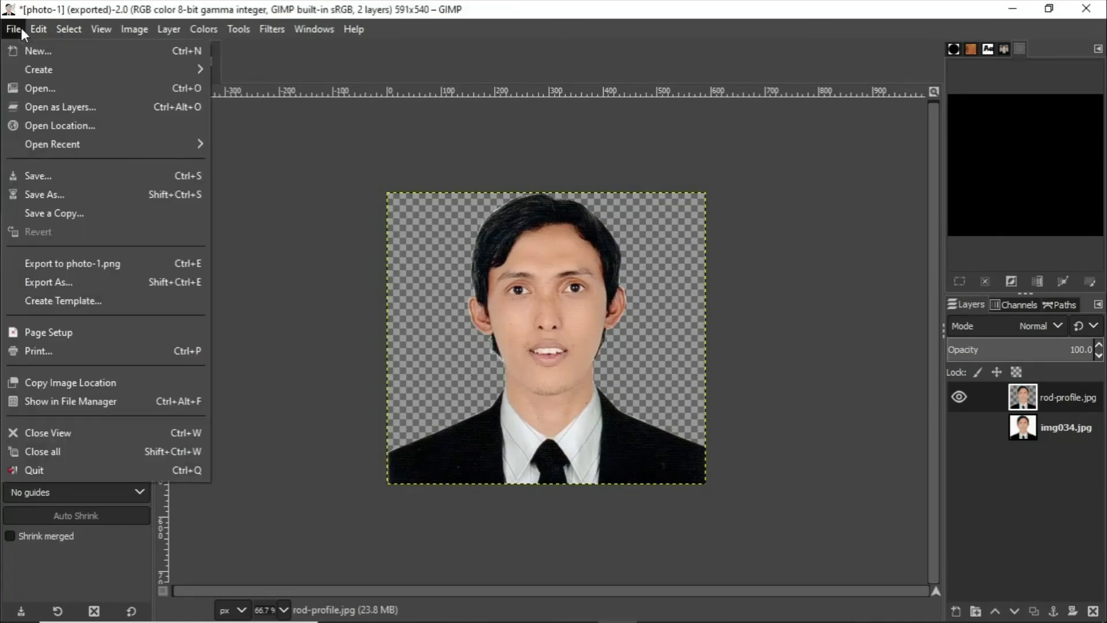
click(46, 88)
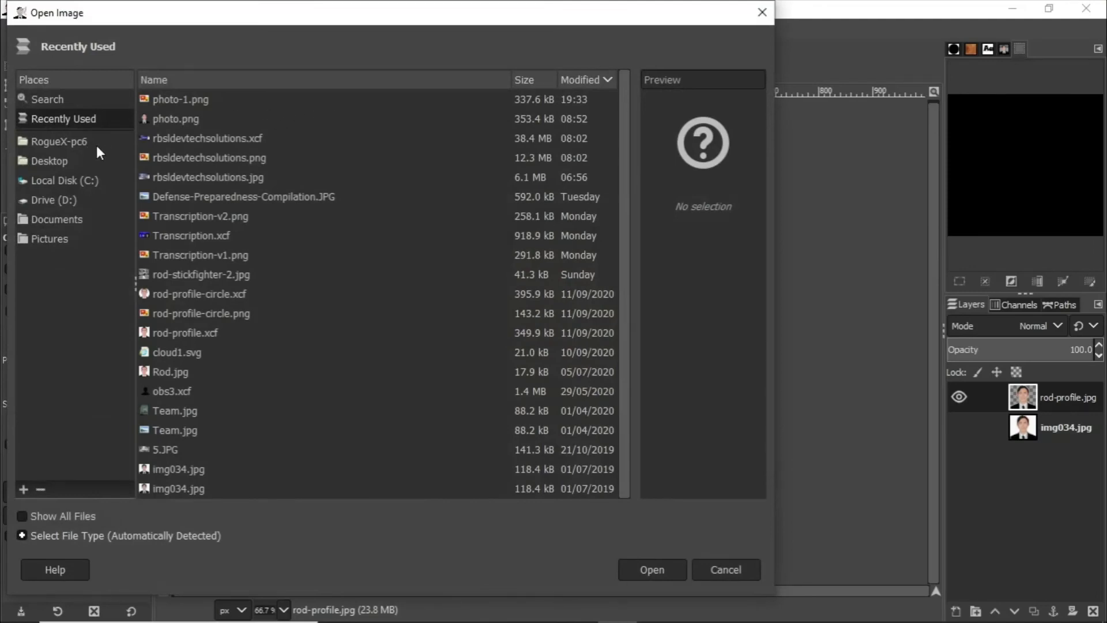
click(56, 156)
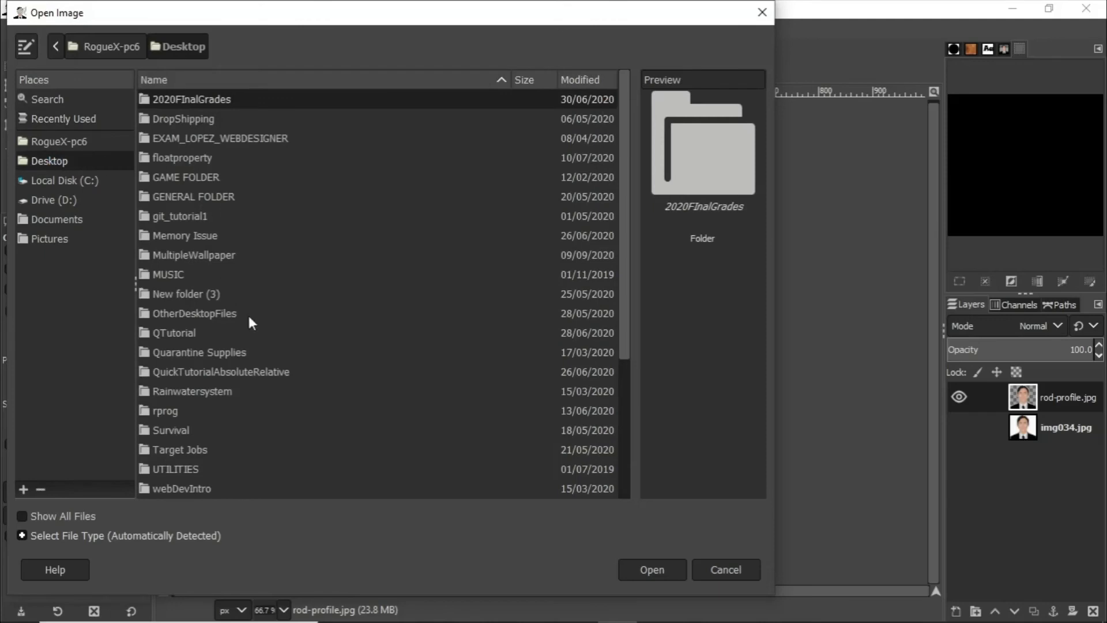
double_click(185, 255)
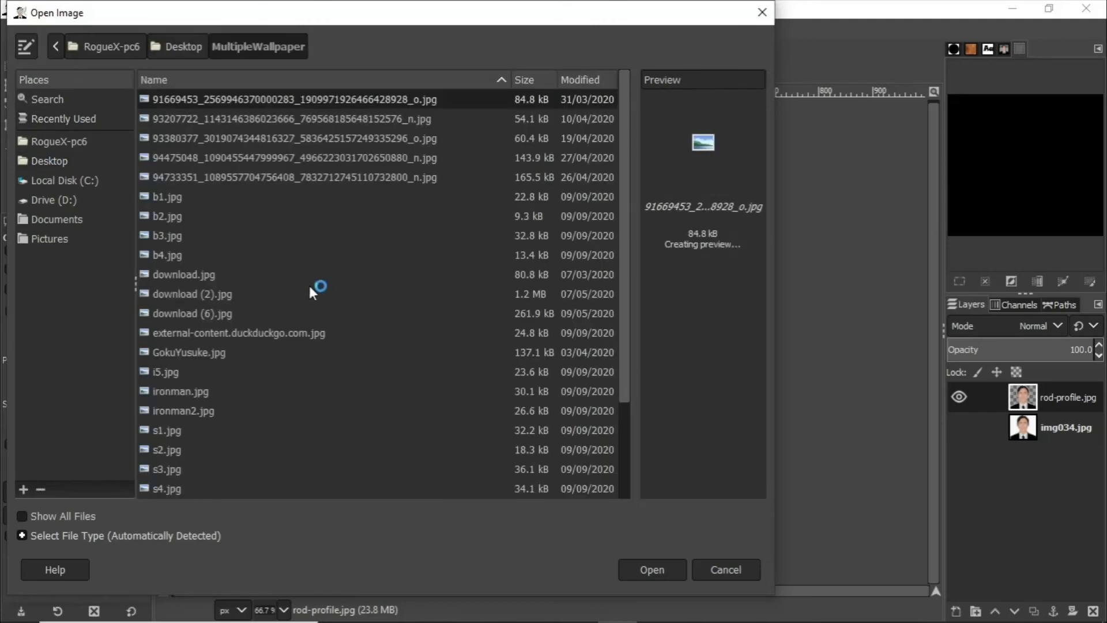
click(238, 151)
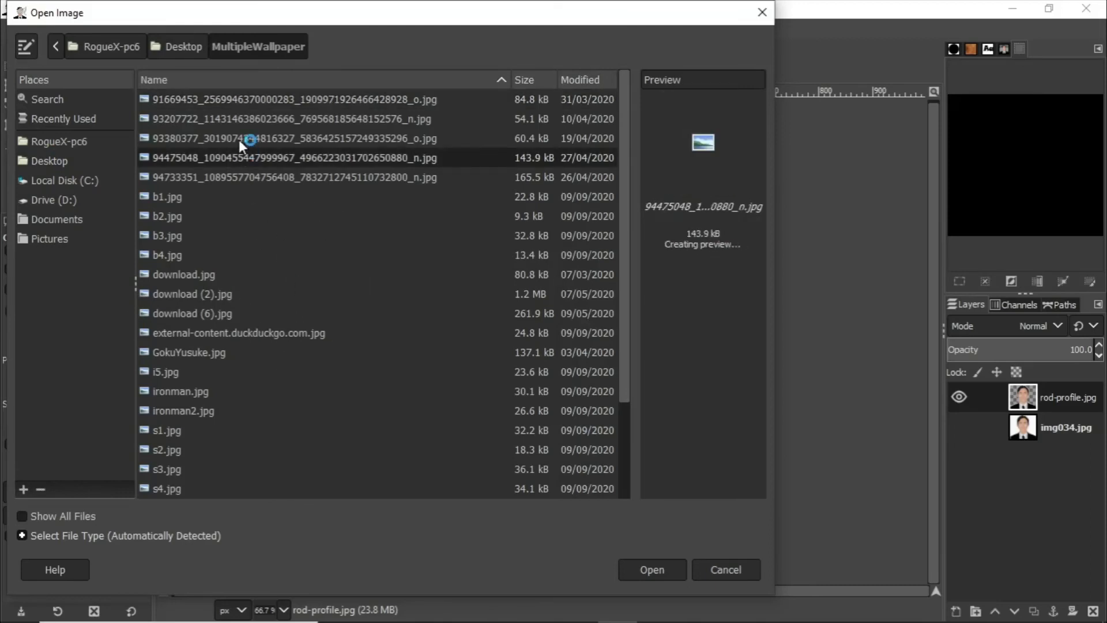
click(239, 140)
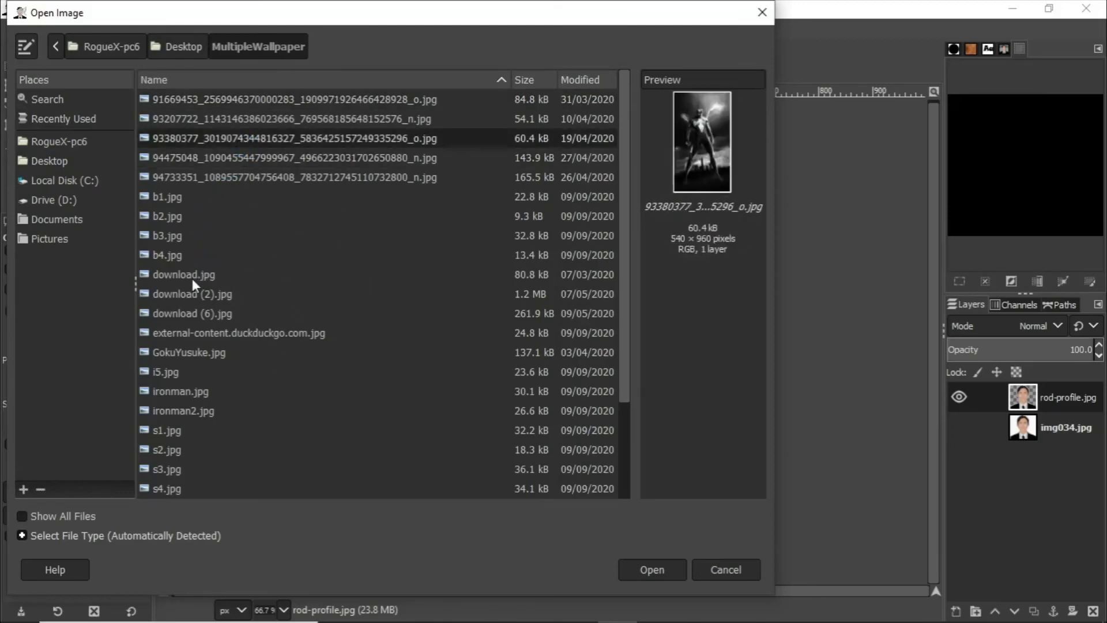
click(193, 333)
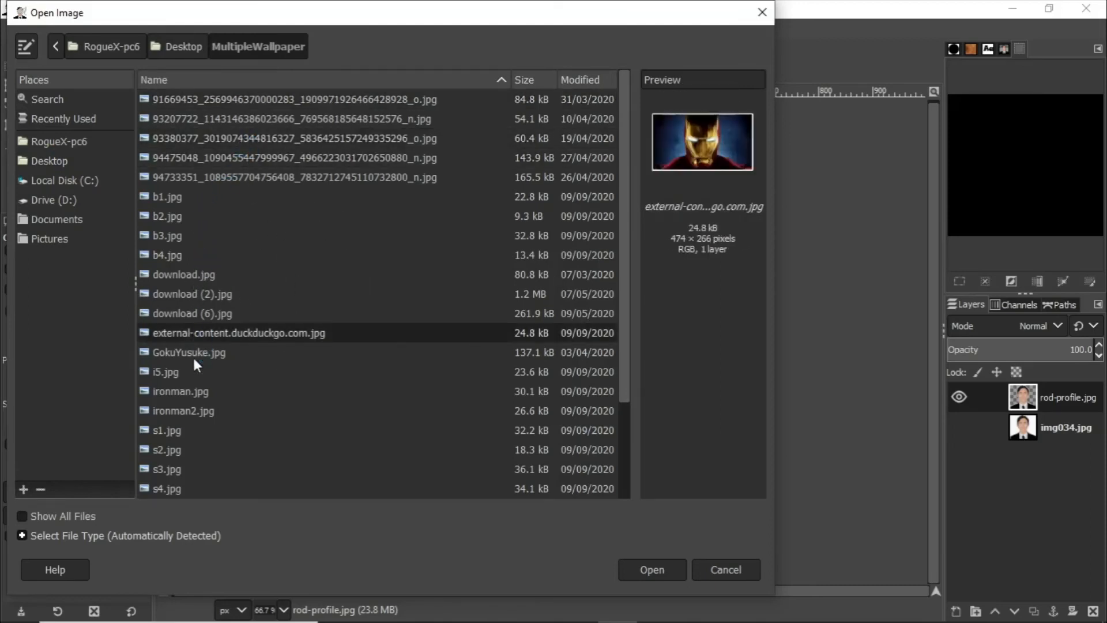
click(193, 355)
scroll(182, 372, down, 3)
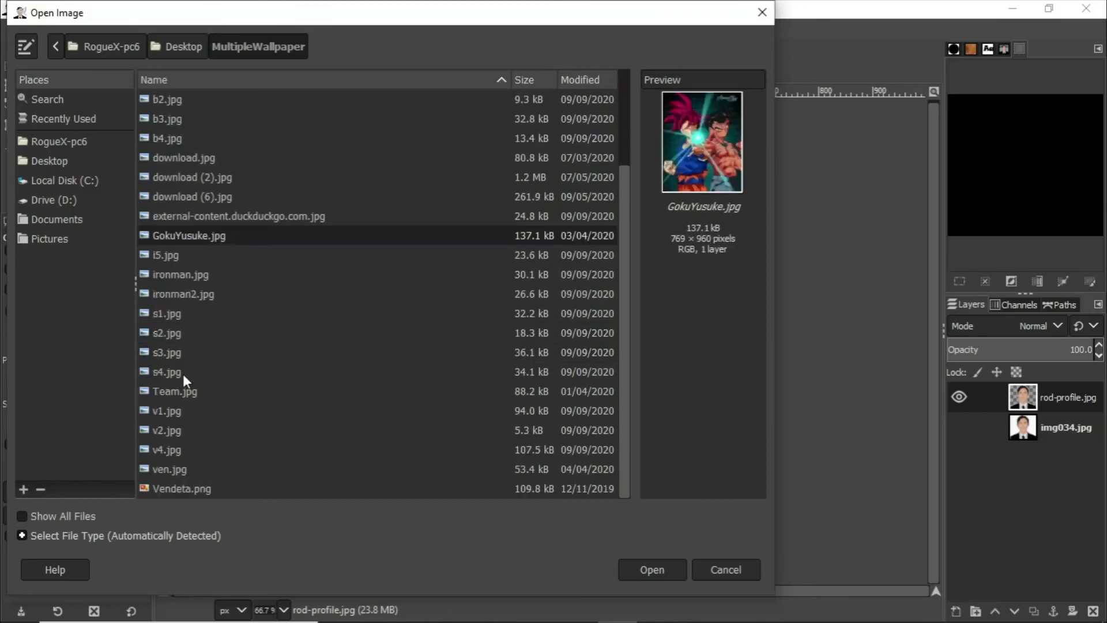
click(178, 392)
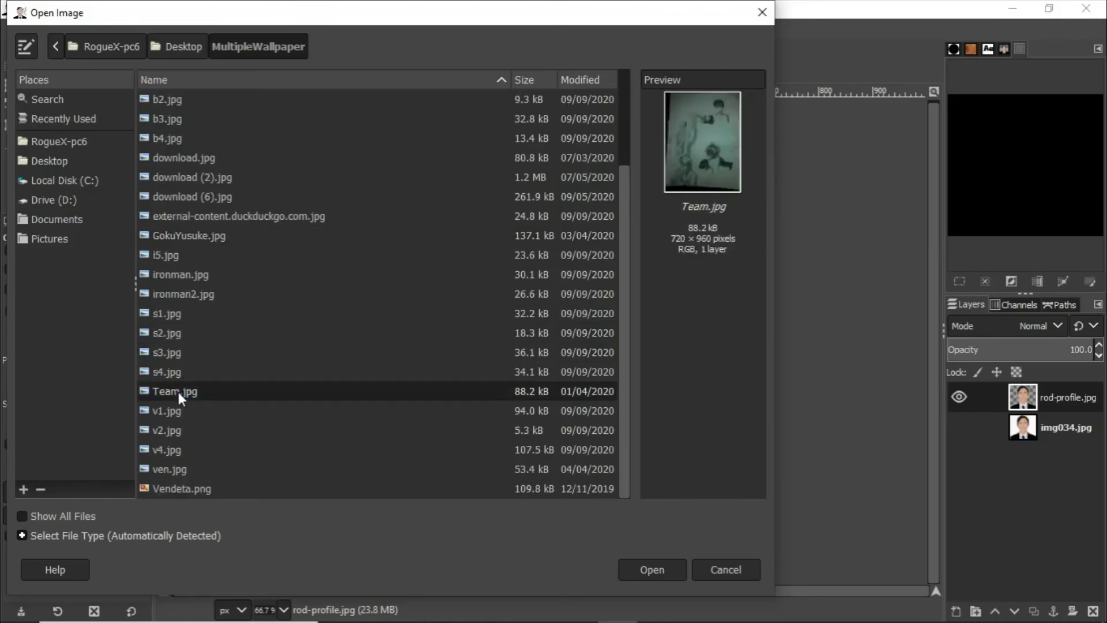
click(655, 576)
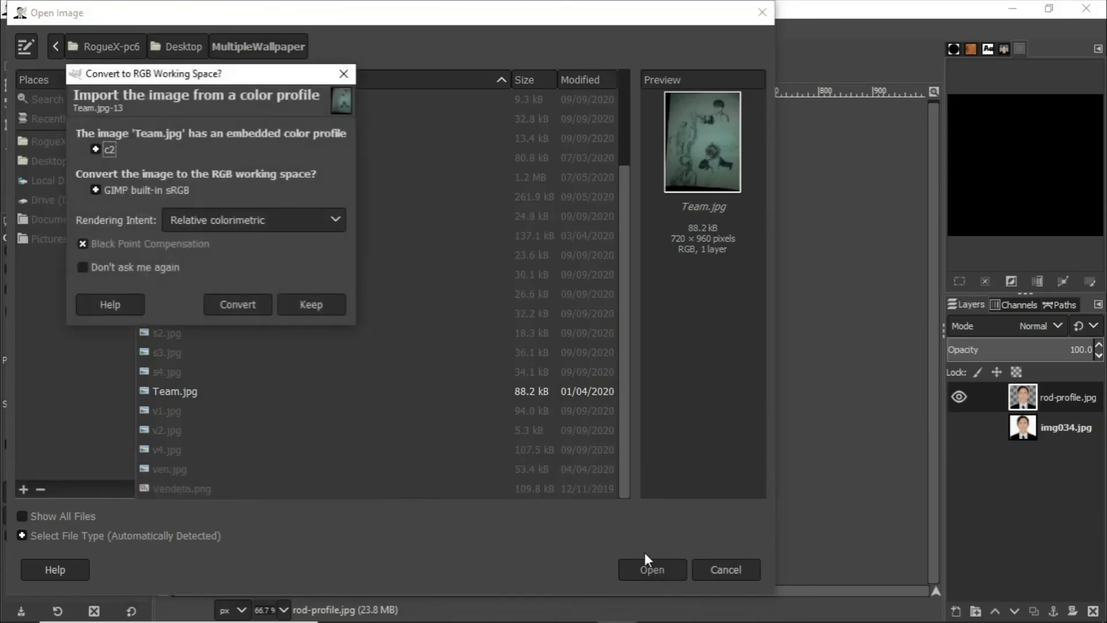
click(251, 303)
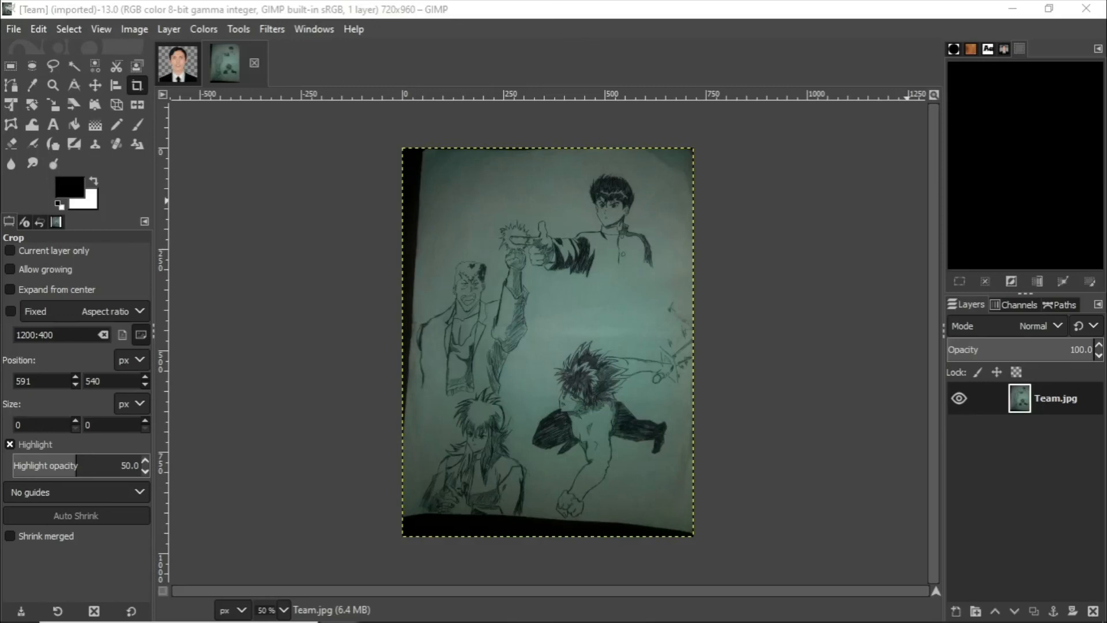
- Add photo-1.png from the file explorer window as a layer over the Team.jpg drawing, and shift it slightly up and to the right
drag(1106, 56, 910, 33)
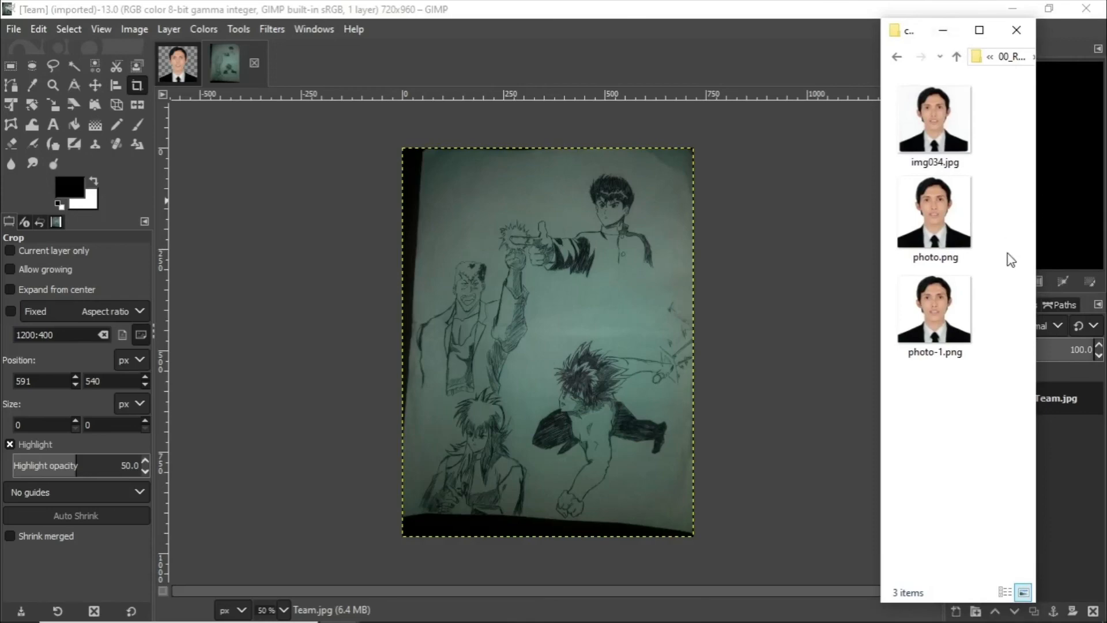
drag(958, 323, 781, 321)
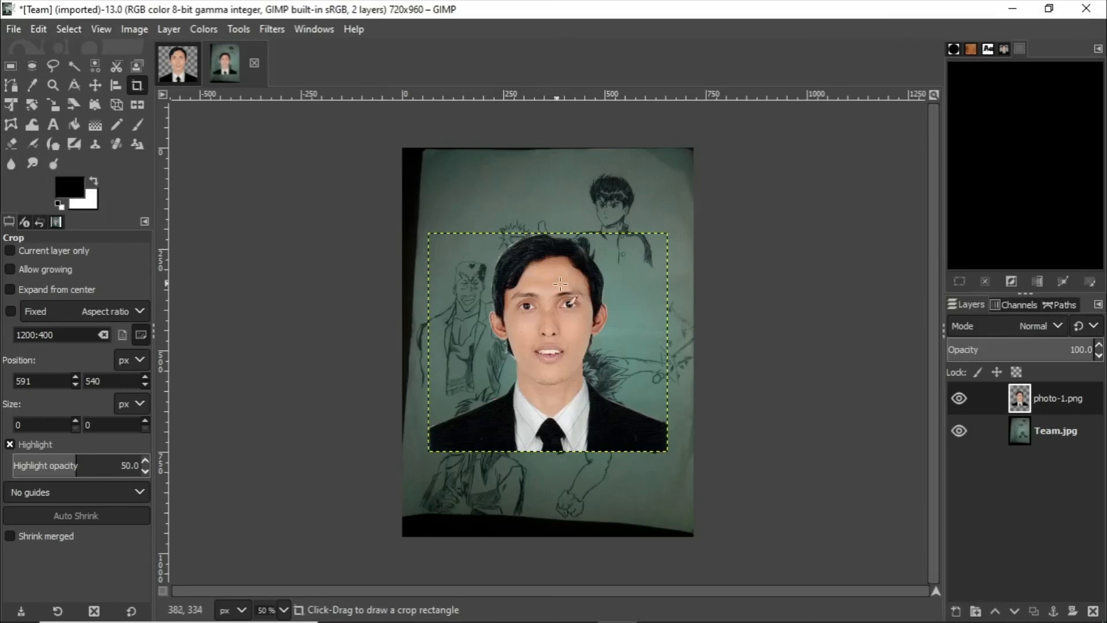
click(100, 90)
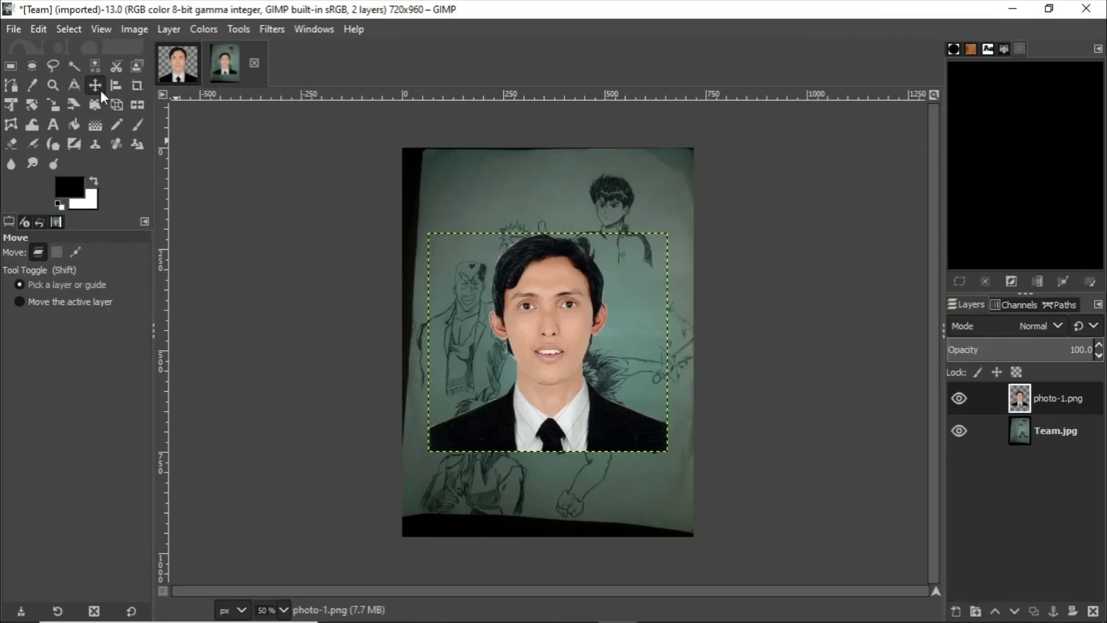
drag(551, 332, 591, 322)
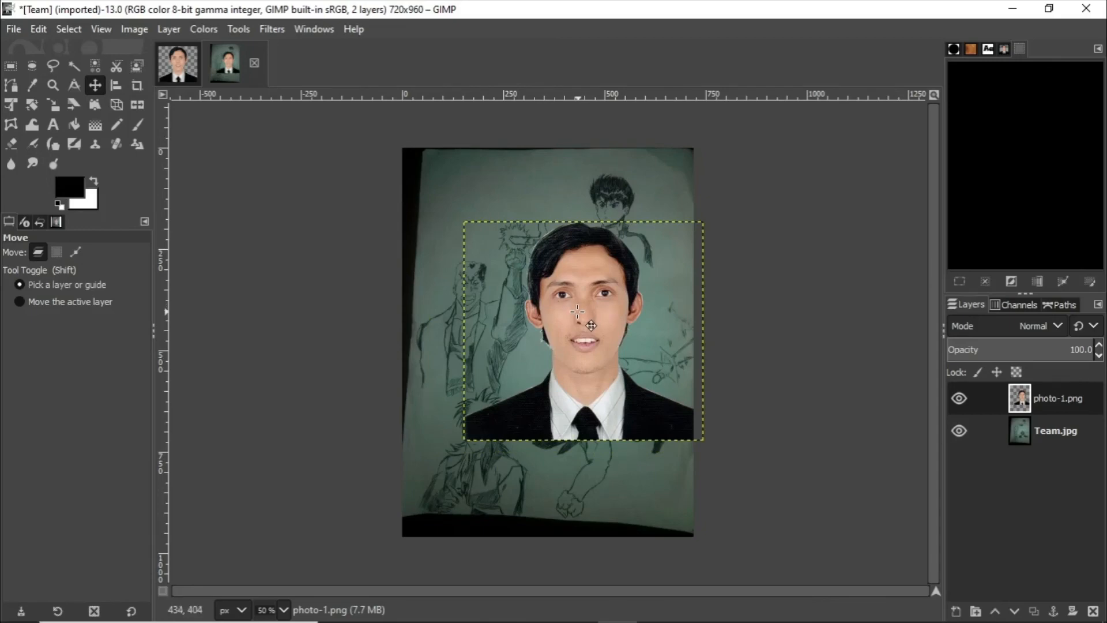
- Try scaling the whole image down to 156 × 208 px, and undo the scaling
click(134, 28)
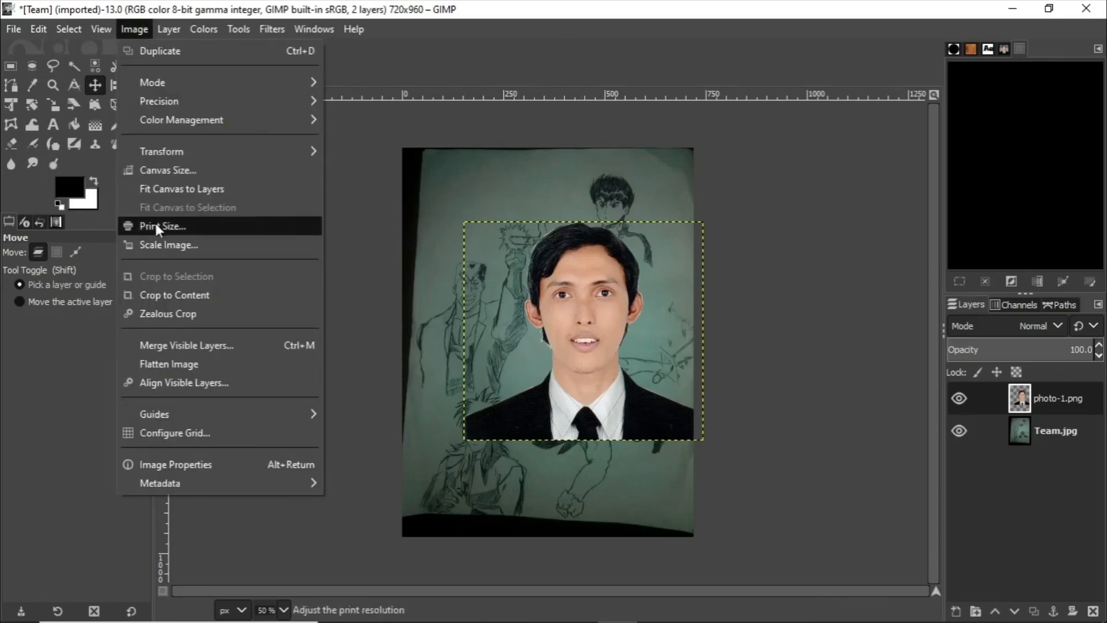
click(168, 245)
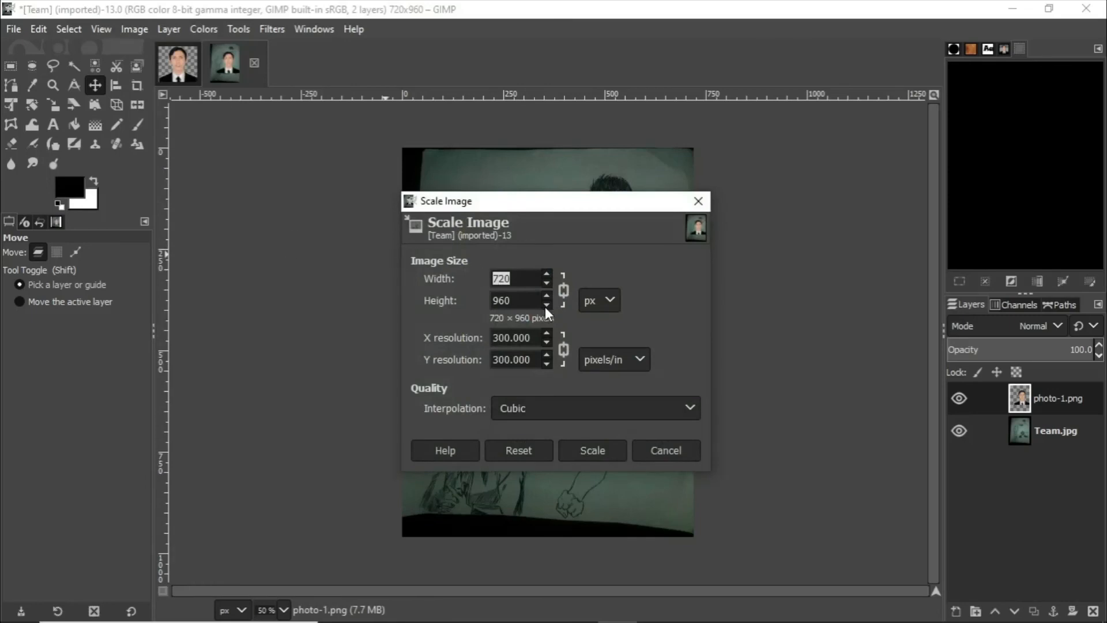
click(545, 307)
click(545, 307)
click(545, 275)
click(603, 456)
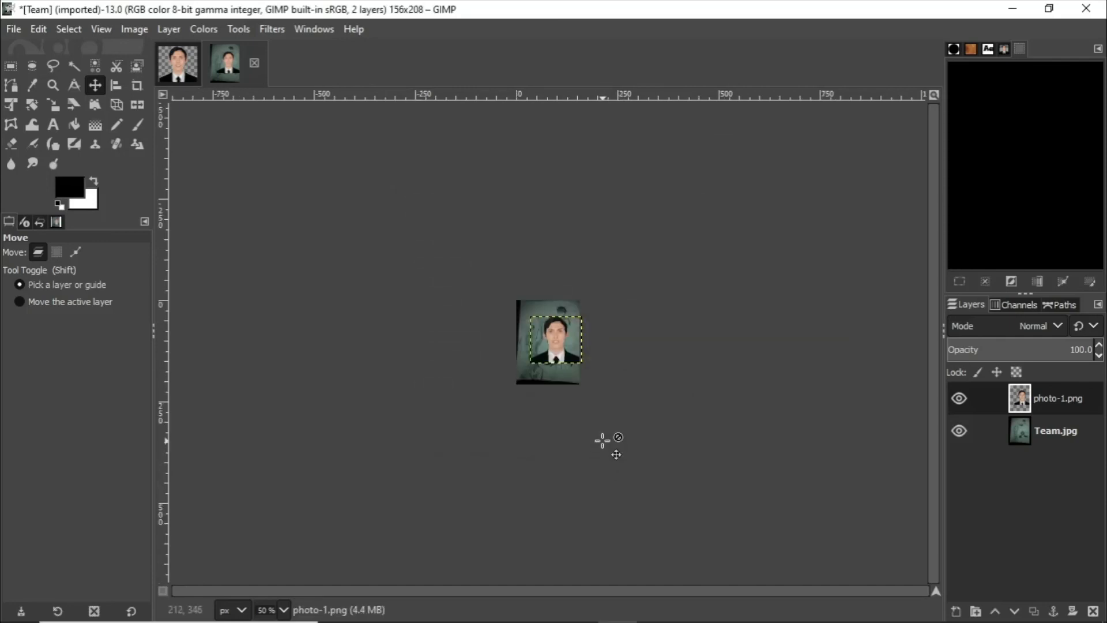
key(ctrl+z)
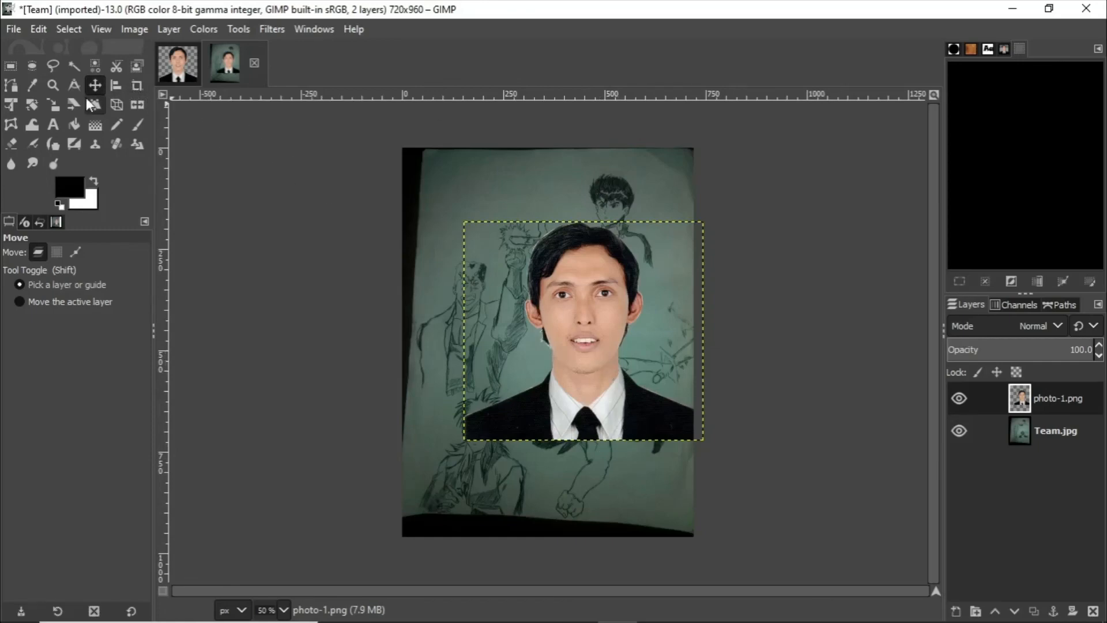
- Scale the photo-1.png layer to about 234 × 214 px with its aspect kept, and place it in the drawing's upper-left corner
click(57, 105)
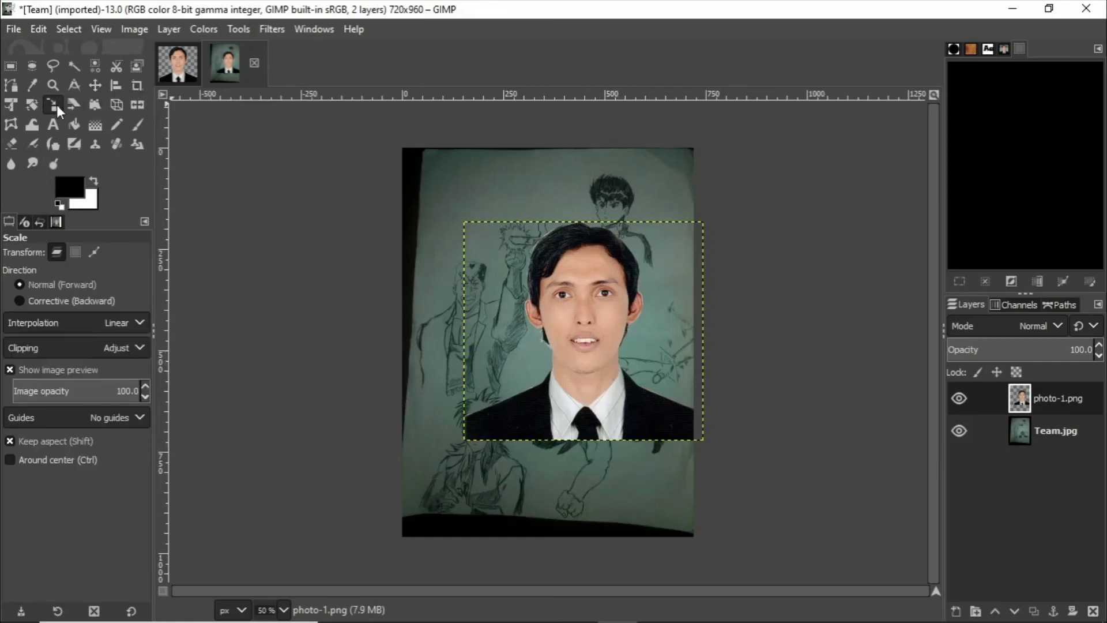
click(557, 326)
drag(463, 224, 592, 376)
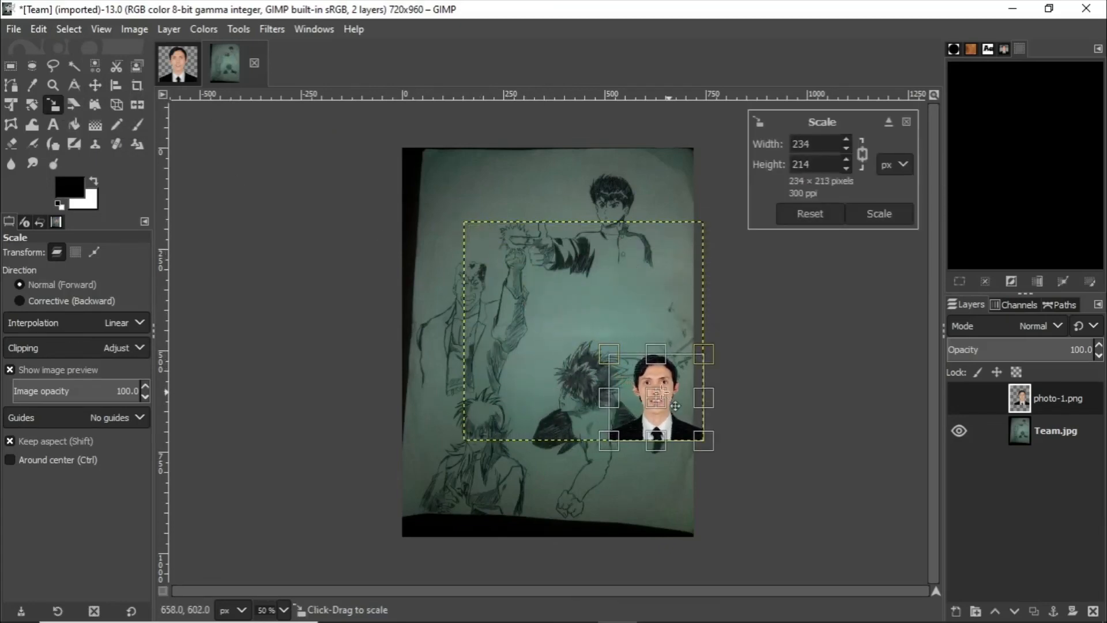
drag(665, 402, 471, 215)
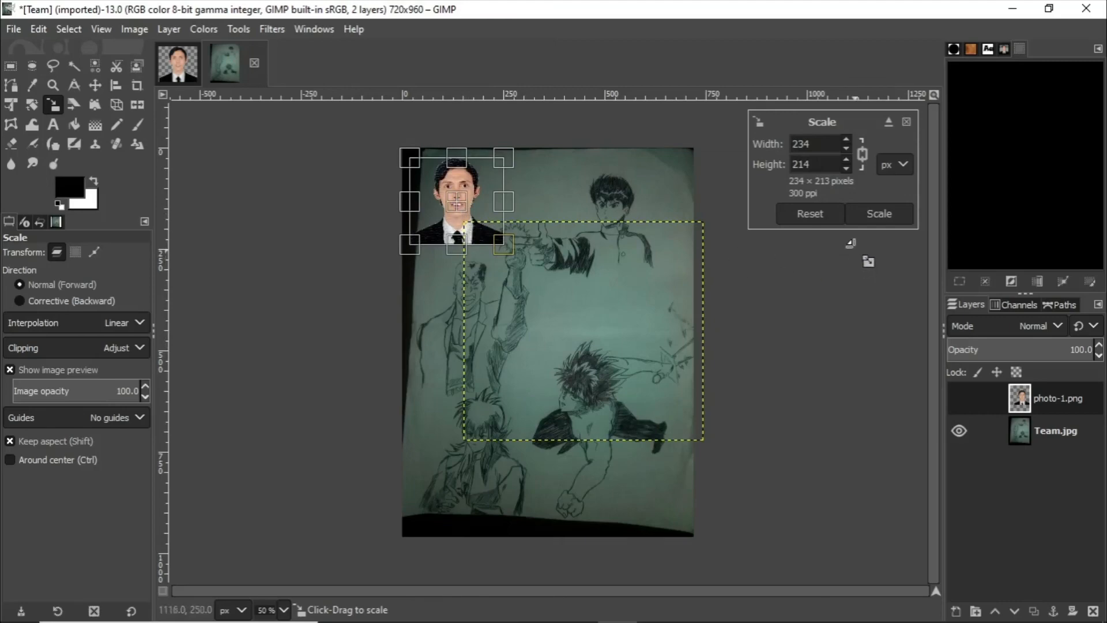
click(896, 215)
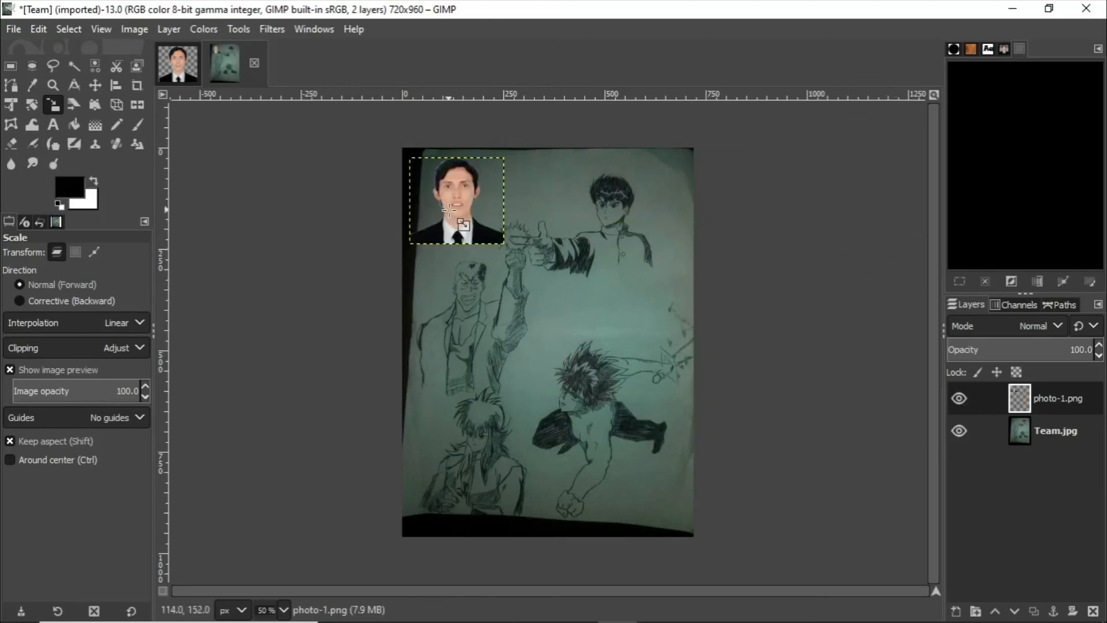
click(96, 85)
drag(454, 215, 465, 235)
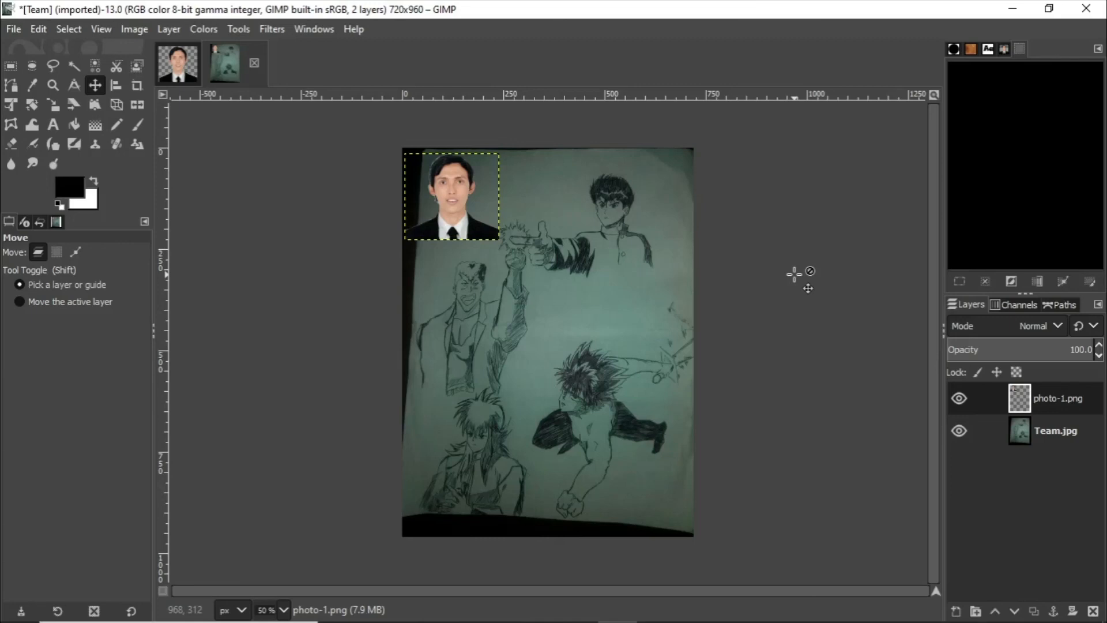
click(186, 61)
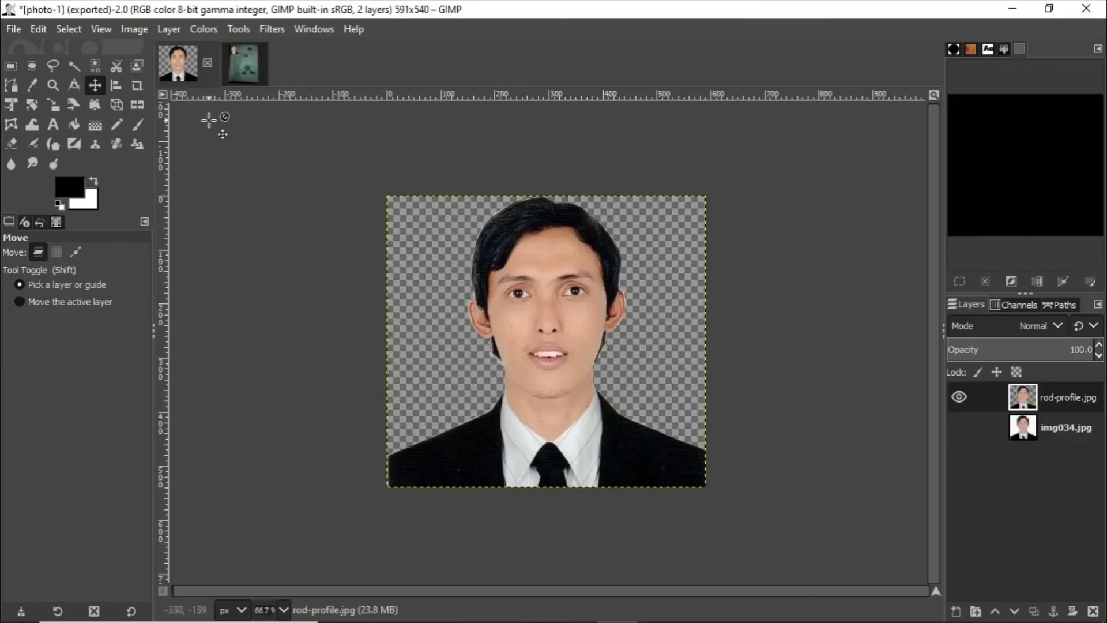
click(261, 74)
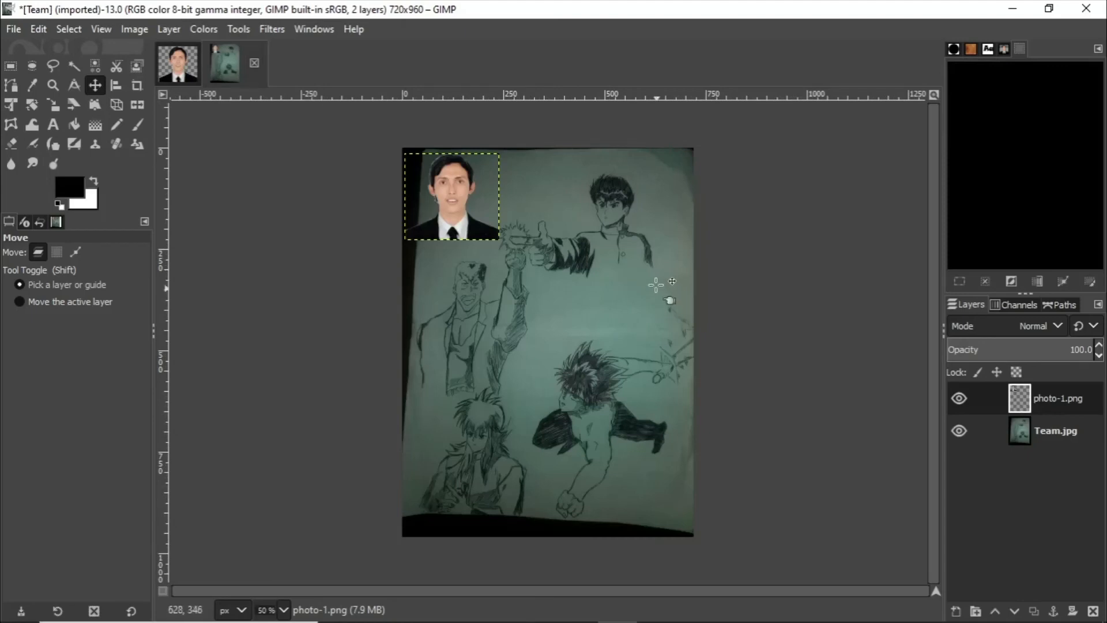